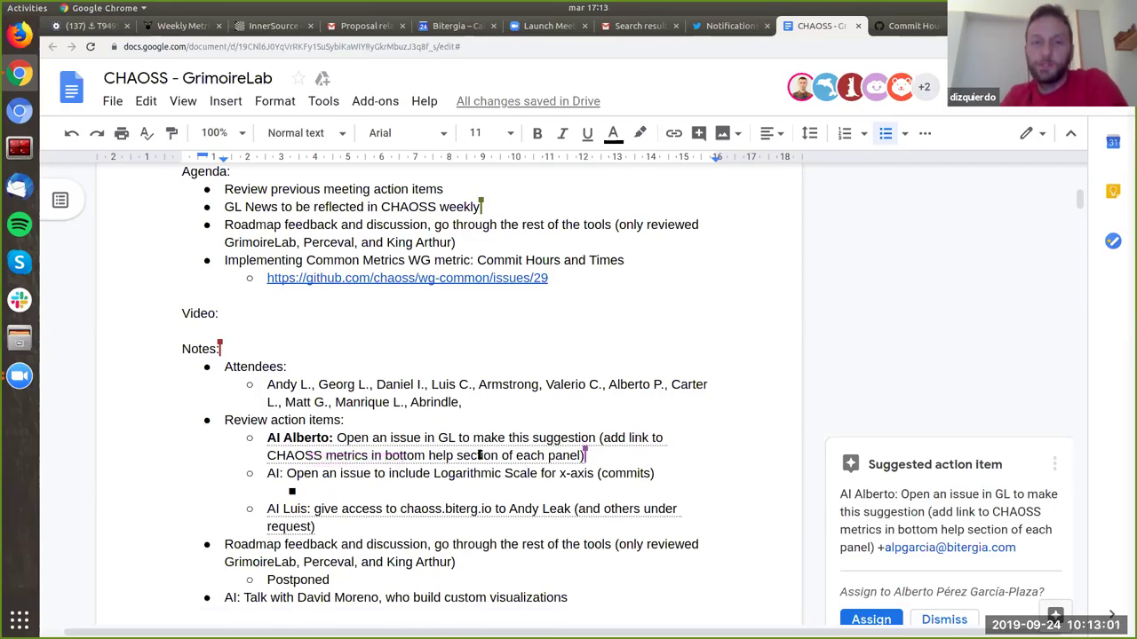
# Step: Select the word 'panel' in the first action item about CHAOSS metrics
pyautogui.click(565, 454)
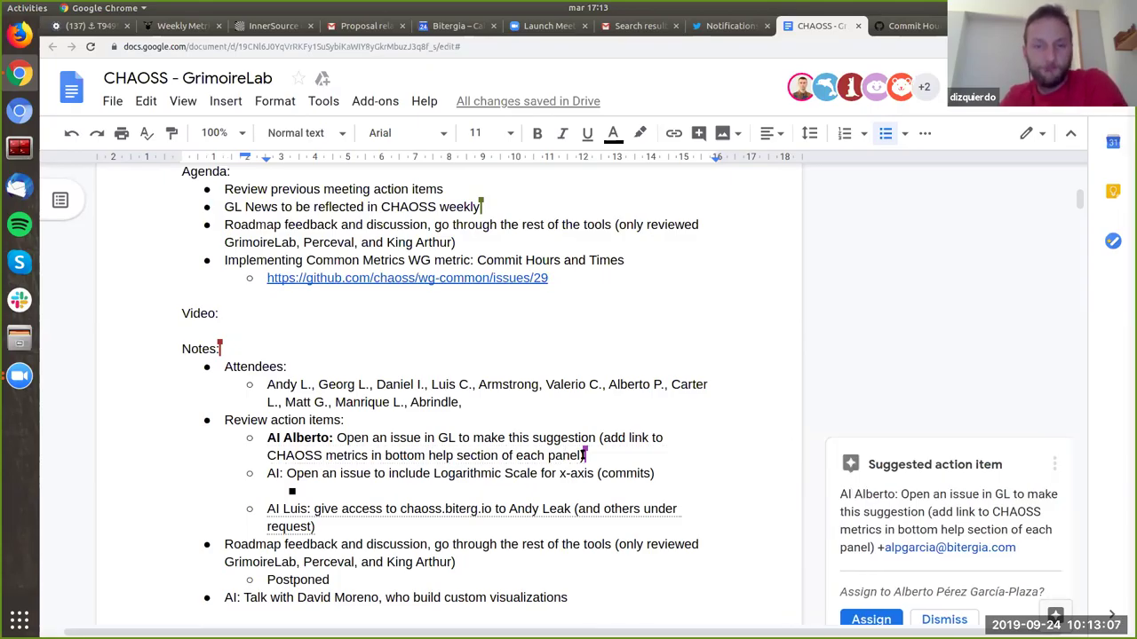
pyautogui.doubleClick(565, 454)
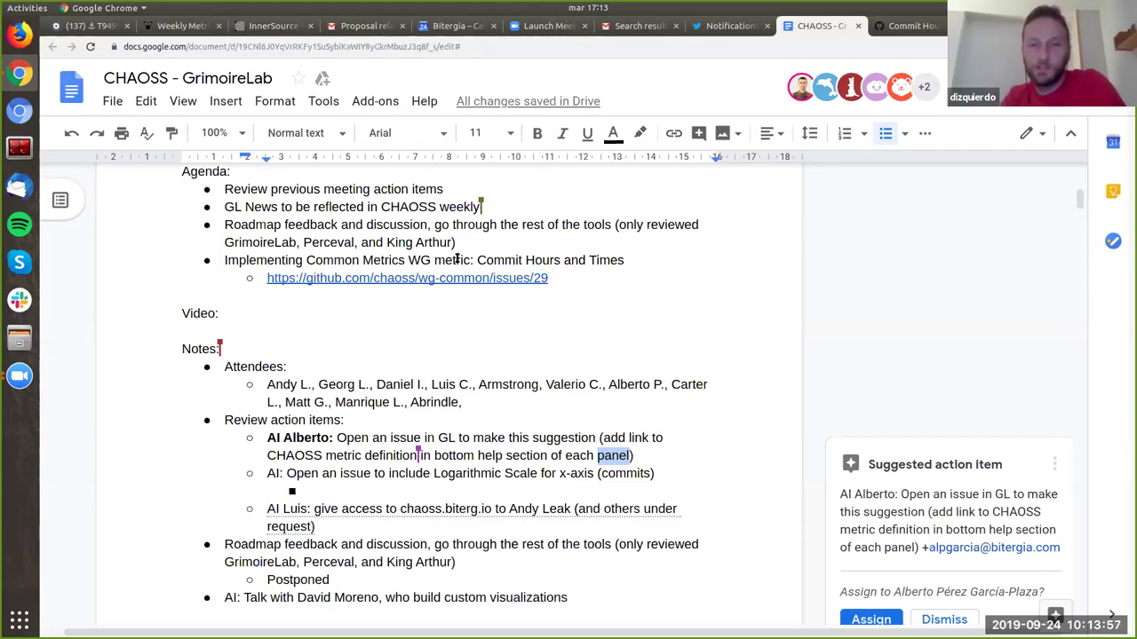
# Step: Deselect 'panel' and place the caret at the end of the action item line
pyautogui.click(656, 459)
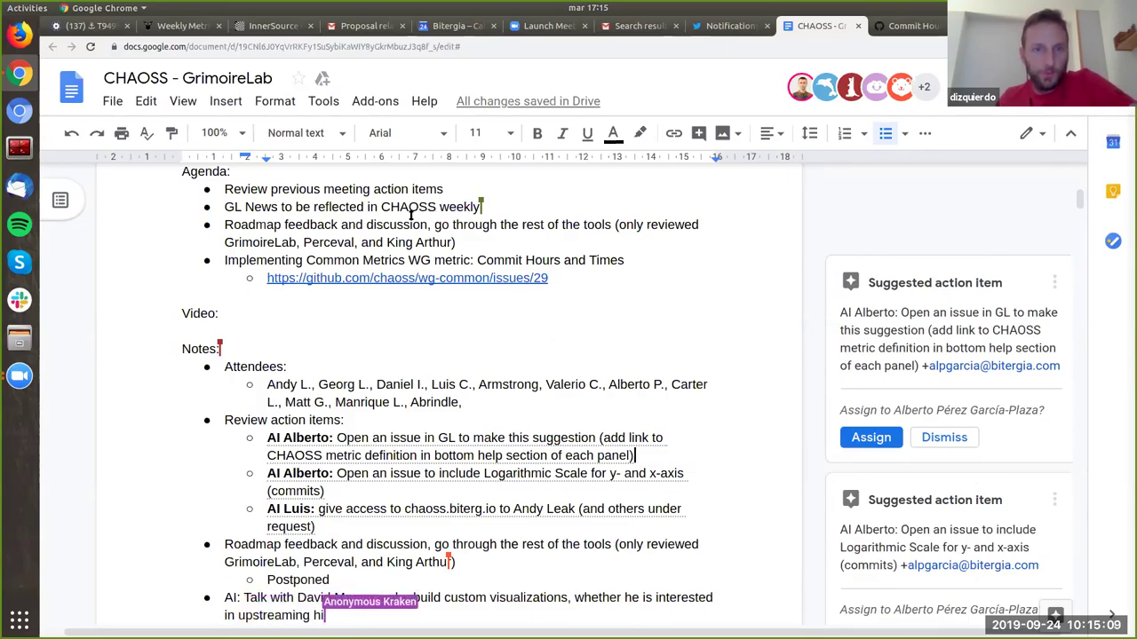
# Step: Select the GL News, Roadmap and Review previous meeting action items agenda lines in turn
pyautogui.tripleClick(364, 210)
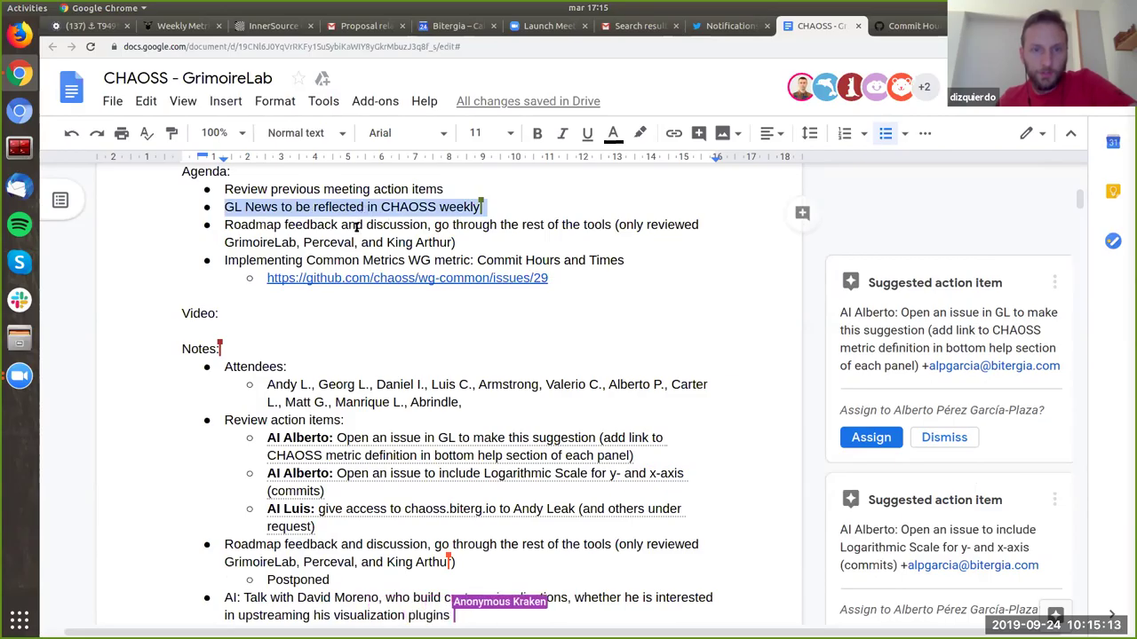
pyautogui.click(355, 228)
pyautogui.doubleClick(356, 228)
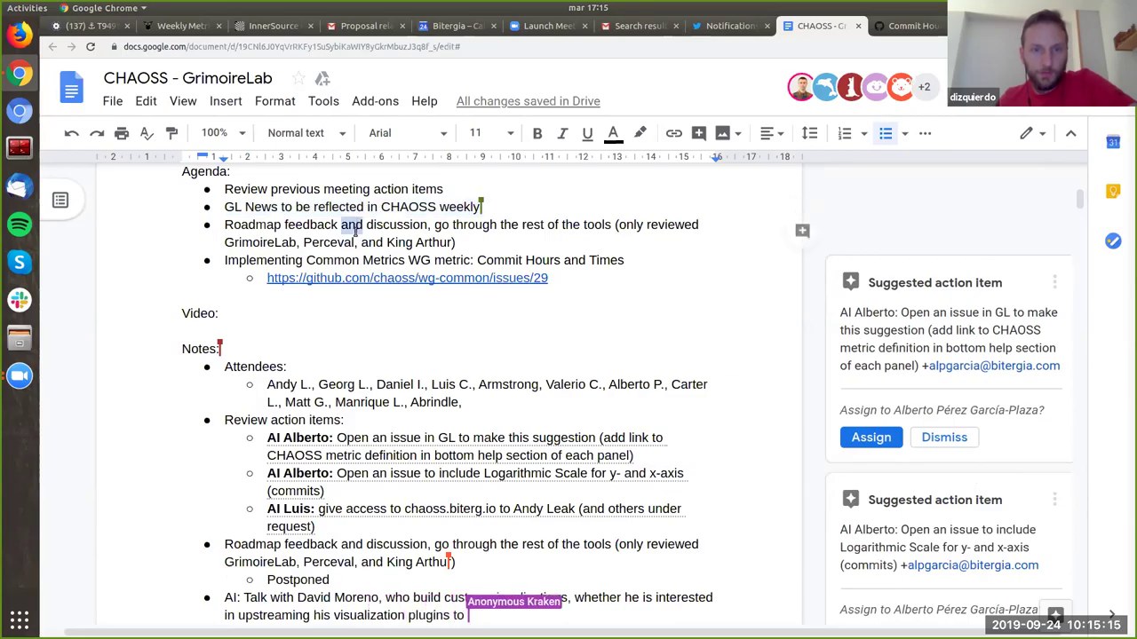
pyautogui.click(247, 188)
pyautogui.tripleClick(247, 189)
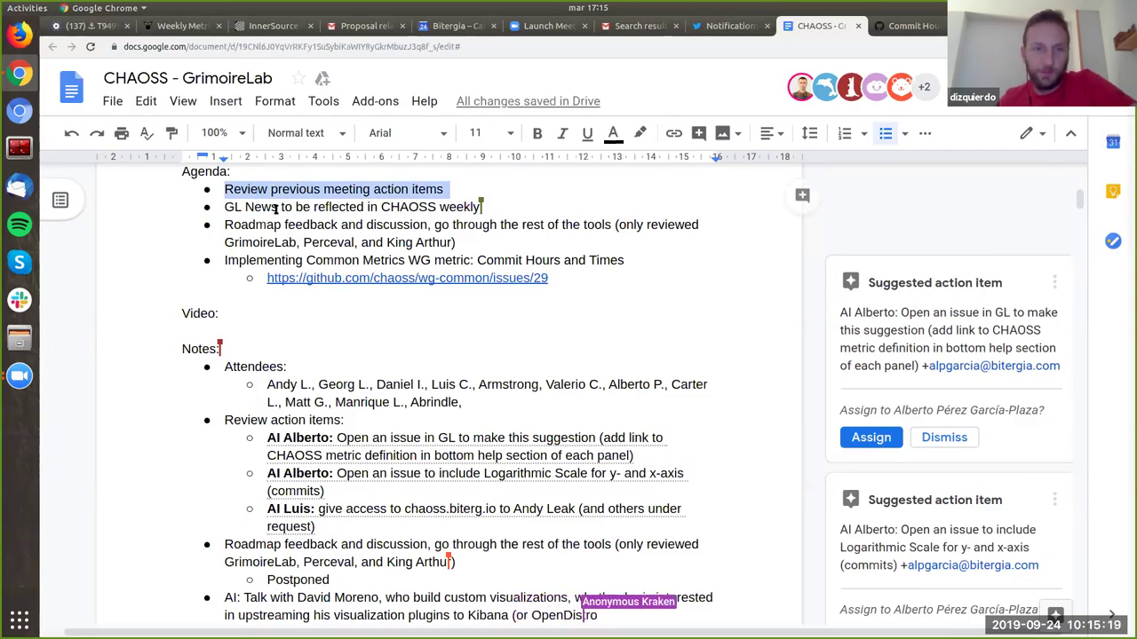
pyautogui.doubleClick(276, 207)
pyautogui.tripleClick(276, 208)
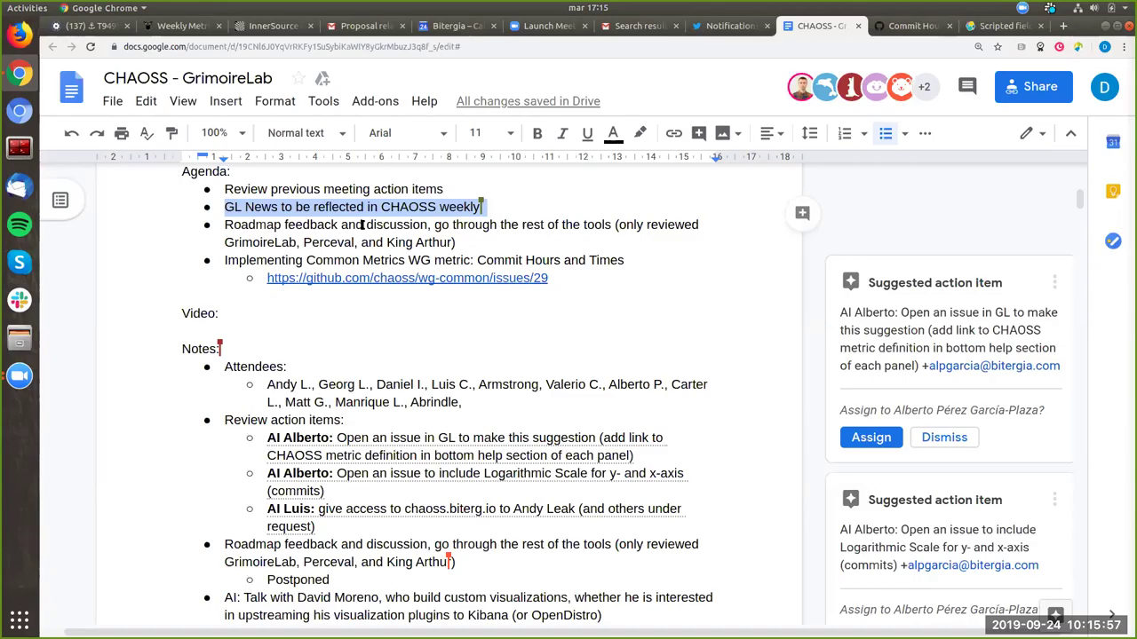
# Step: Enlarge the notes with Ctrl+plus and scroll down to the GL News notes area
pyautogui.scroll(-1, 362, 225)
pyautogui.scroll(1, 363, 224)
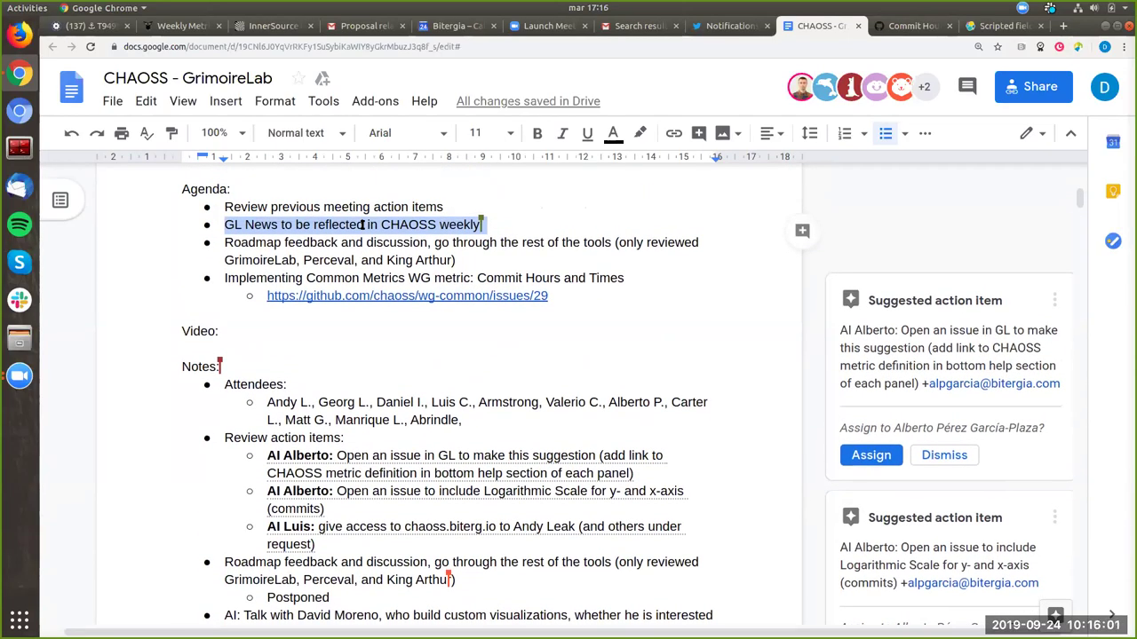
pyautogui.hotkey('ctrl', '+')
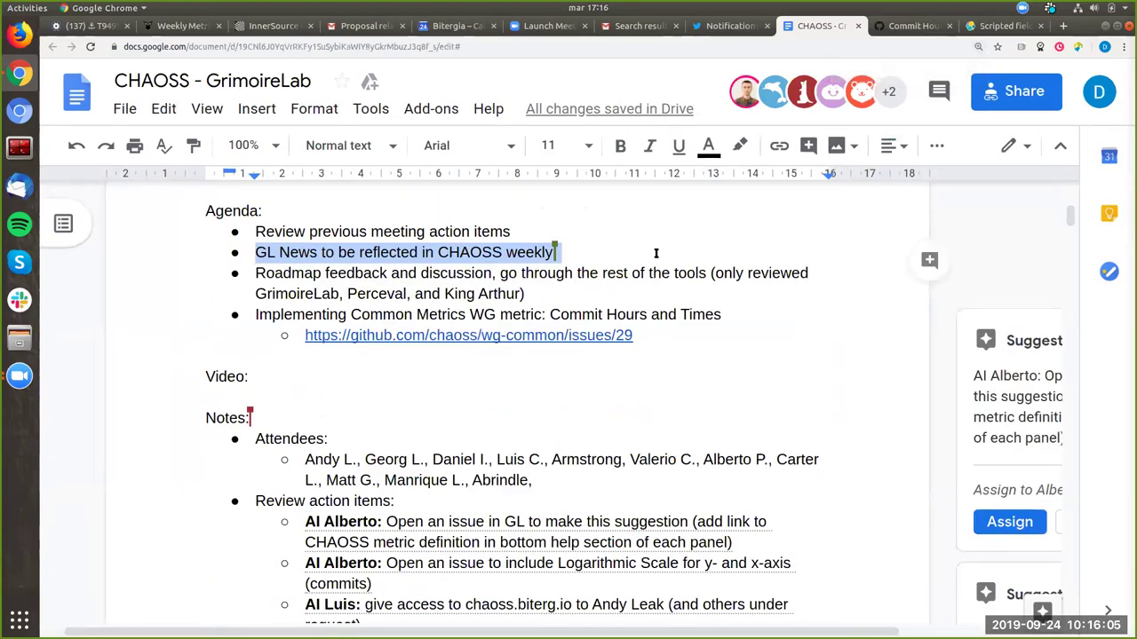
pyautogui.hscroll(2, 655, 253)
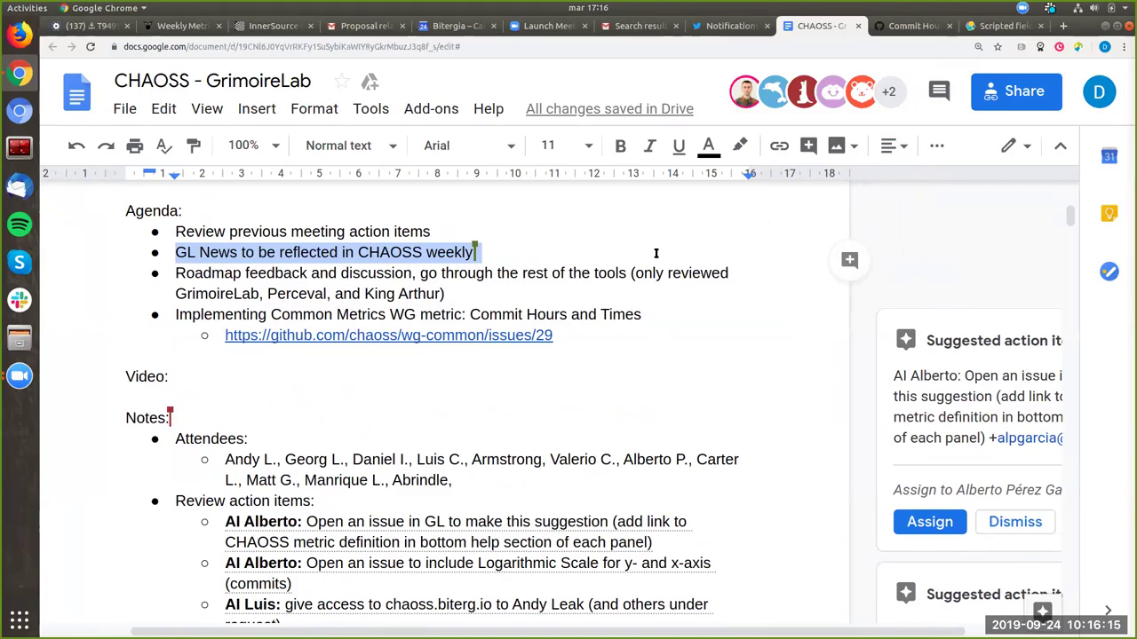
pyautogui.scroll(-3, 655, 253)
pyautogui.scroll(-4, 655, 253)
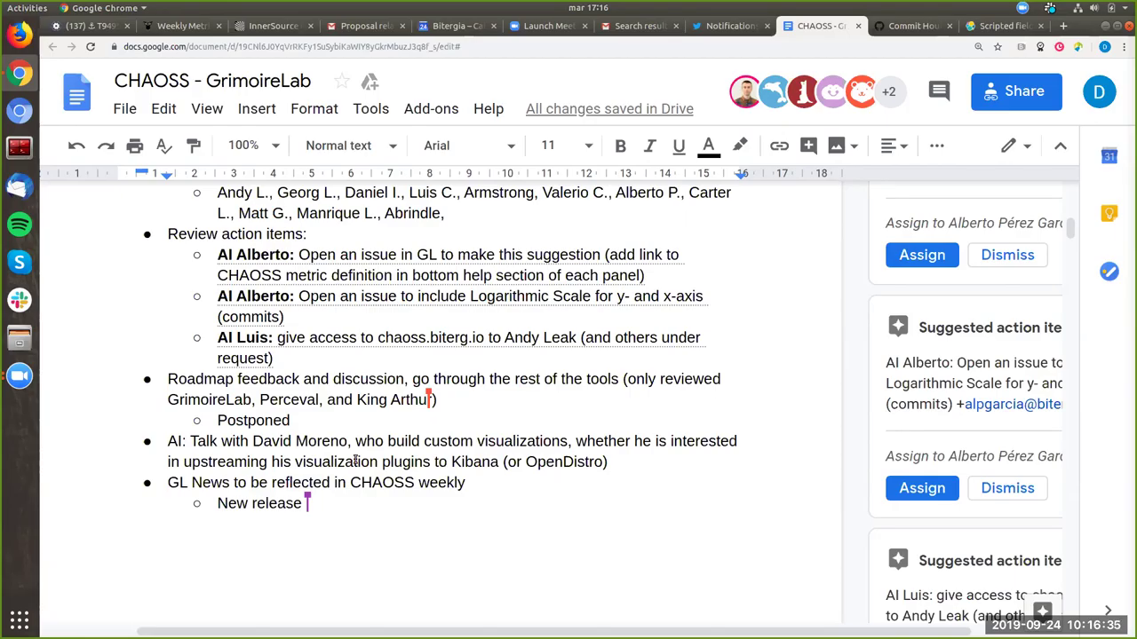
# Step: Place the caret at the end of 'Postponed' to continue the GL News notes
pyautogui.click(342, 420)
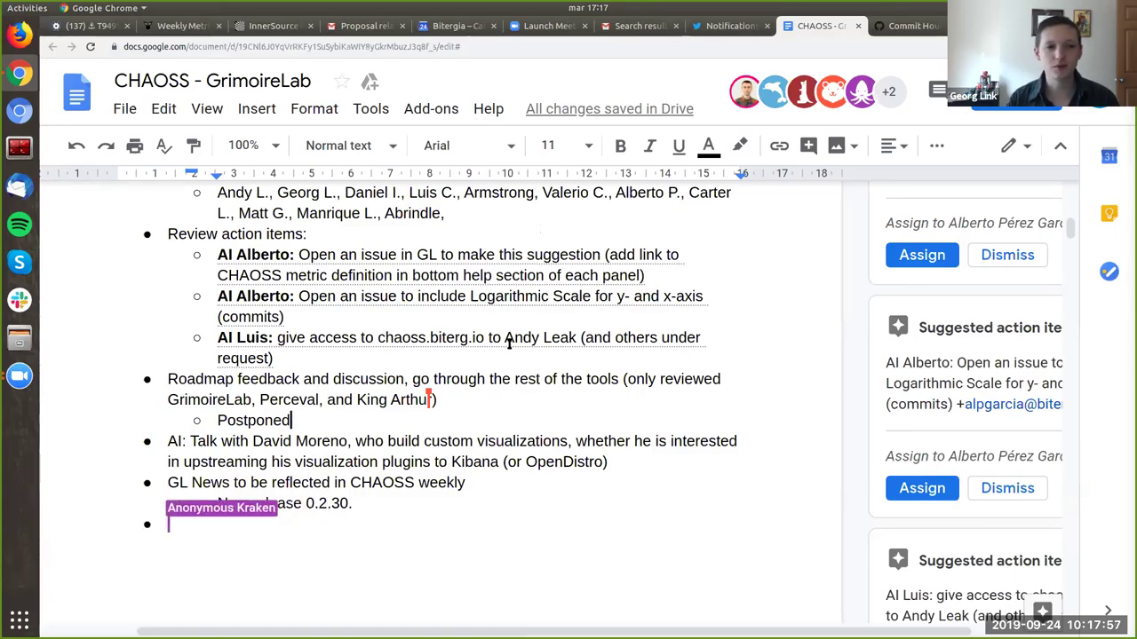
# Step: Select the word 'Roadmap' in the agenda
pyautogui.scroll(5, 509, 344)
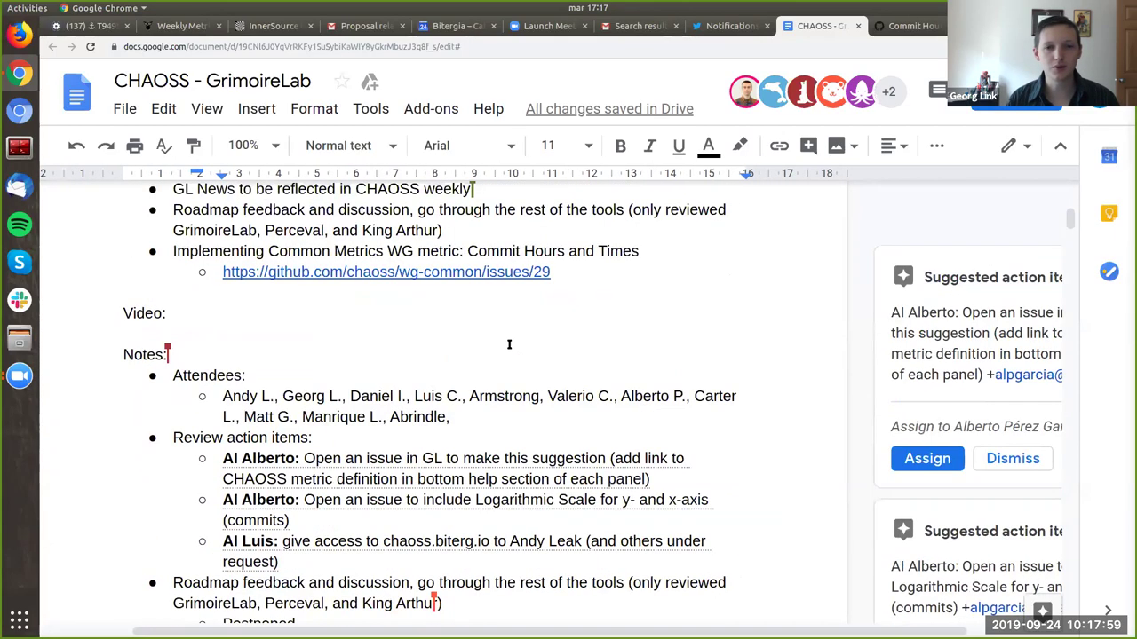
pyautogui.scroll(3, 509, 343)
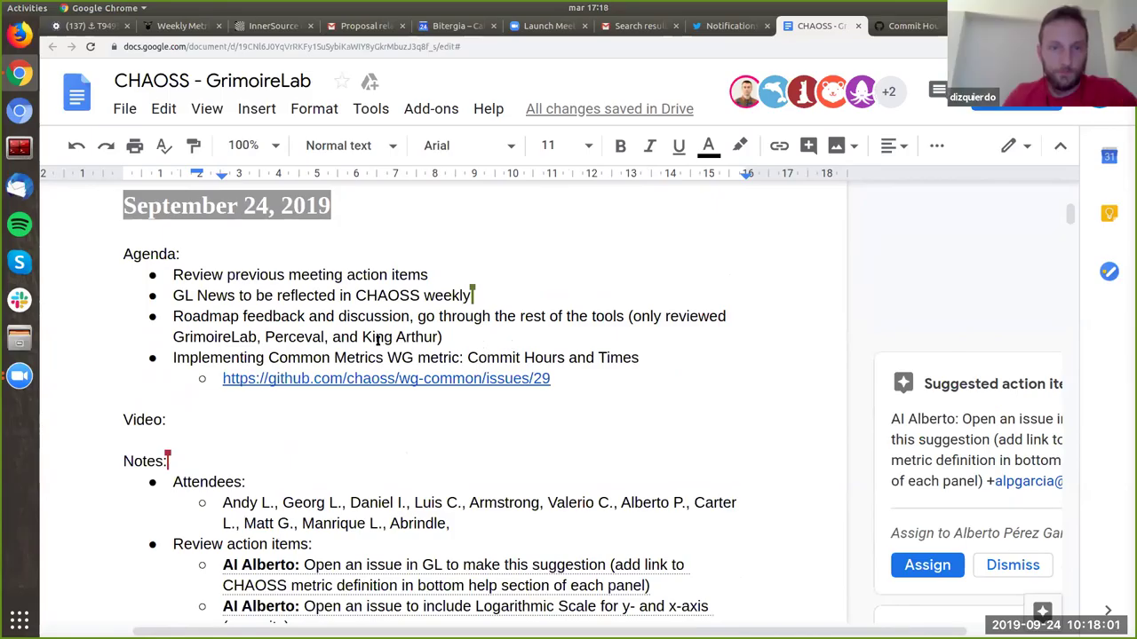
pyautogui.doubleClick(207, 316)
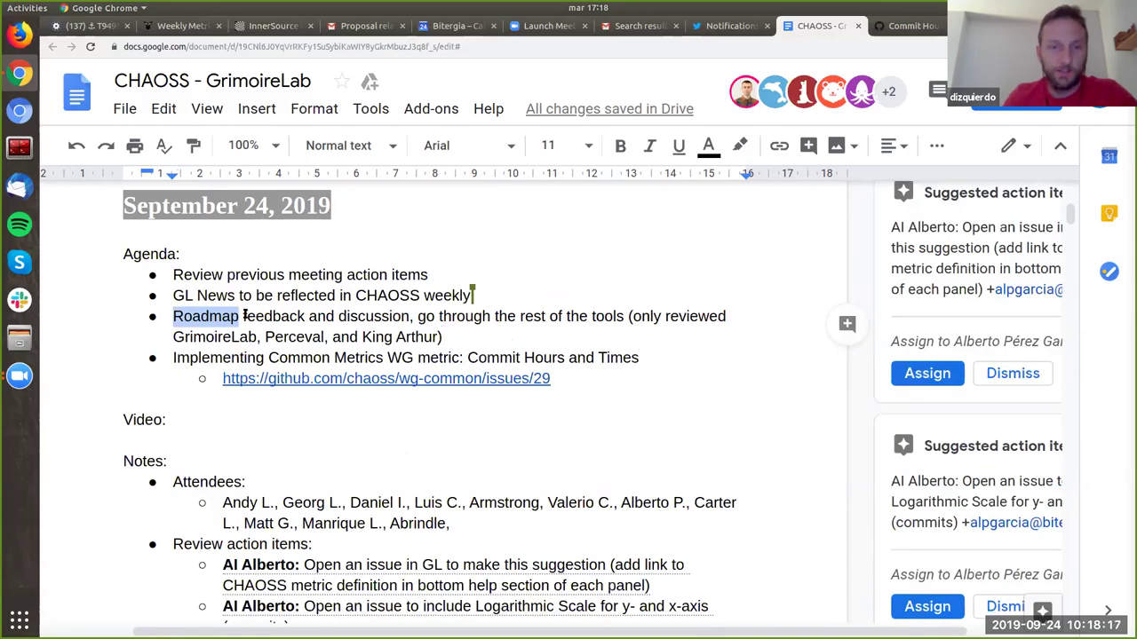
# Step: Select the word 'Postponed' in the notes below
pyautogui.scroll(-2, 244, 316)
pyautogui.scroll(-6, 244, 312)
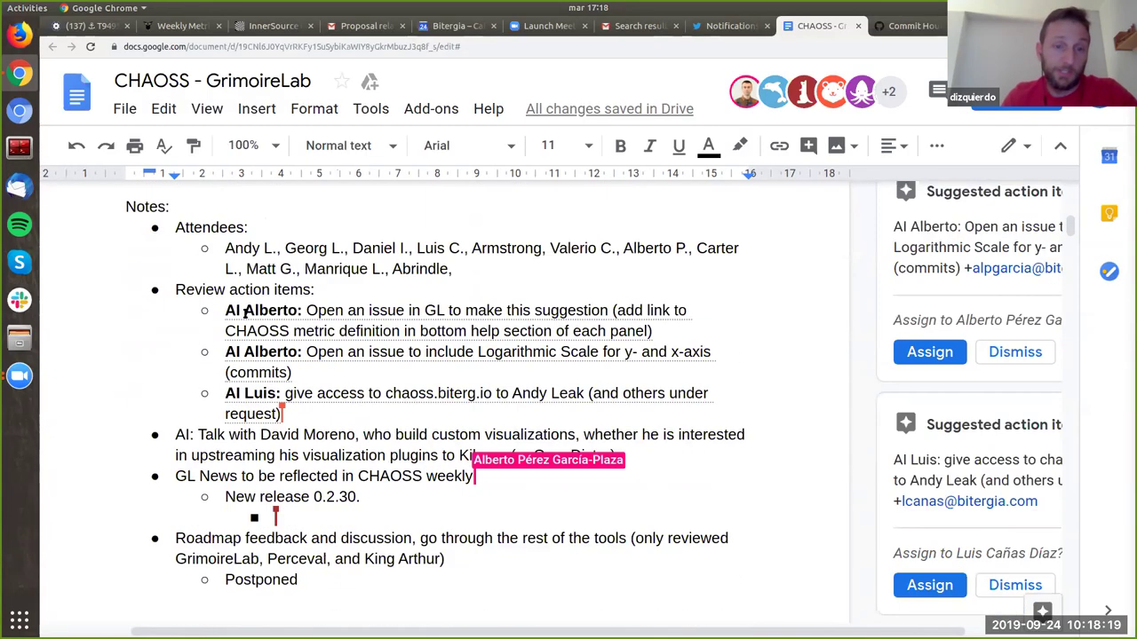
pyautogui.scroll(-2, 296, 384)
pyautogui.scroll(1, 296, 386)
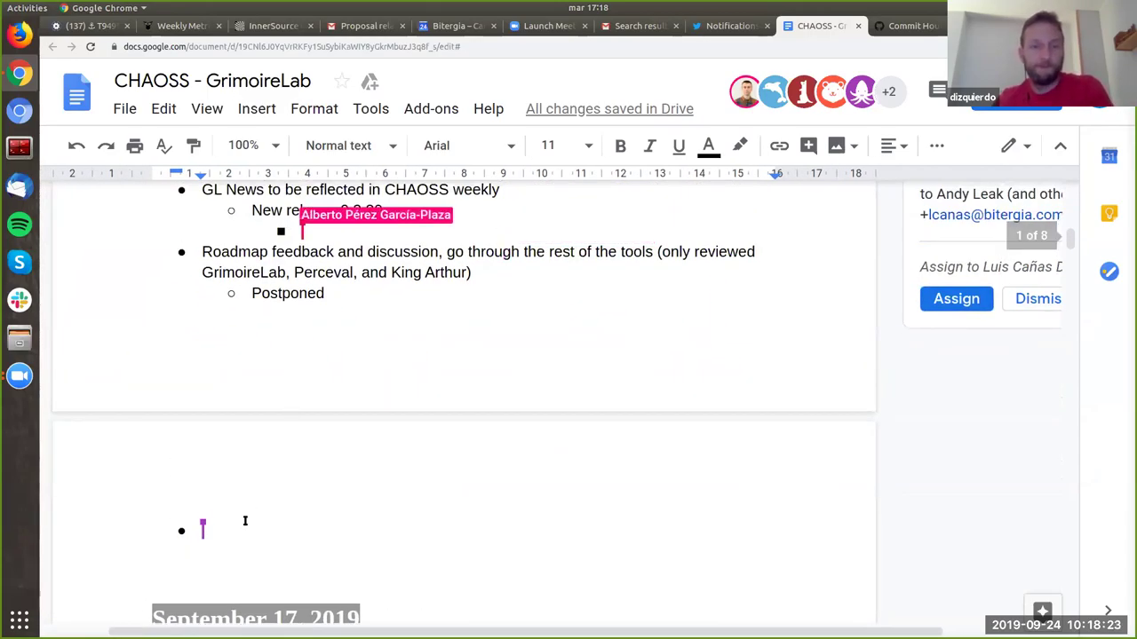
pyautogui.doubleClick(312, 292)
# Step: Select the Commit Hours and Times agenda line
pyautogui.scroll(3, 309, 292)
pyautogui.scroll(3, 307, 291)
pyautogui.scroll(1, 304, 286)
pyautogui.tripleClick(300, 276)
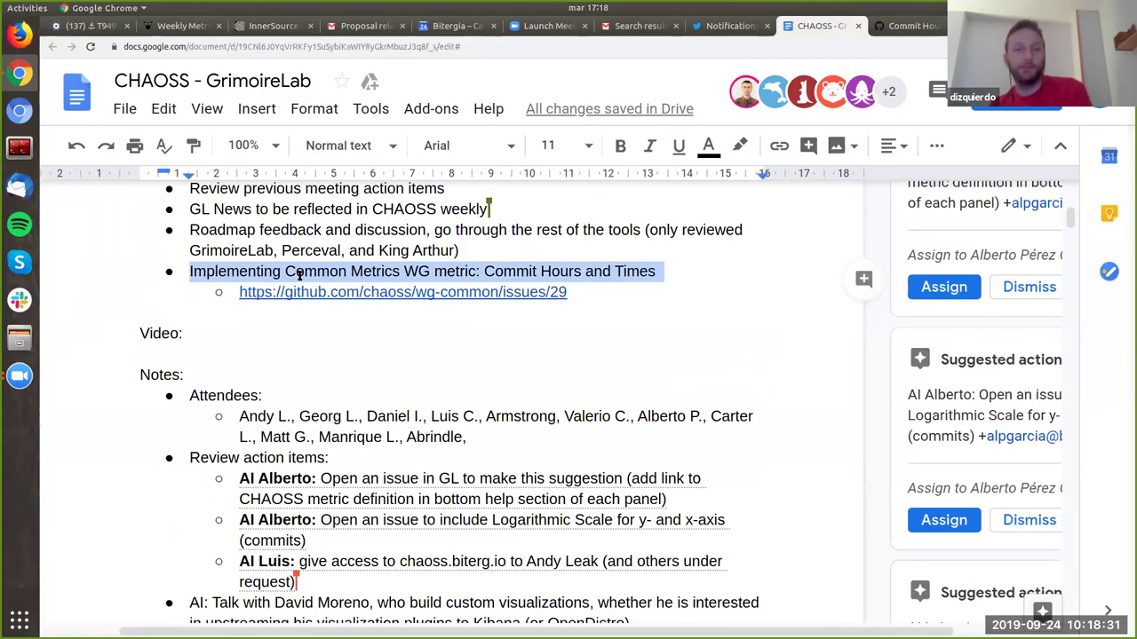
# Step: Open the linked GitHub issue wg-common #29, Commit Hours and Times, from the agenda
pyautogui.click(306, 268)
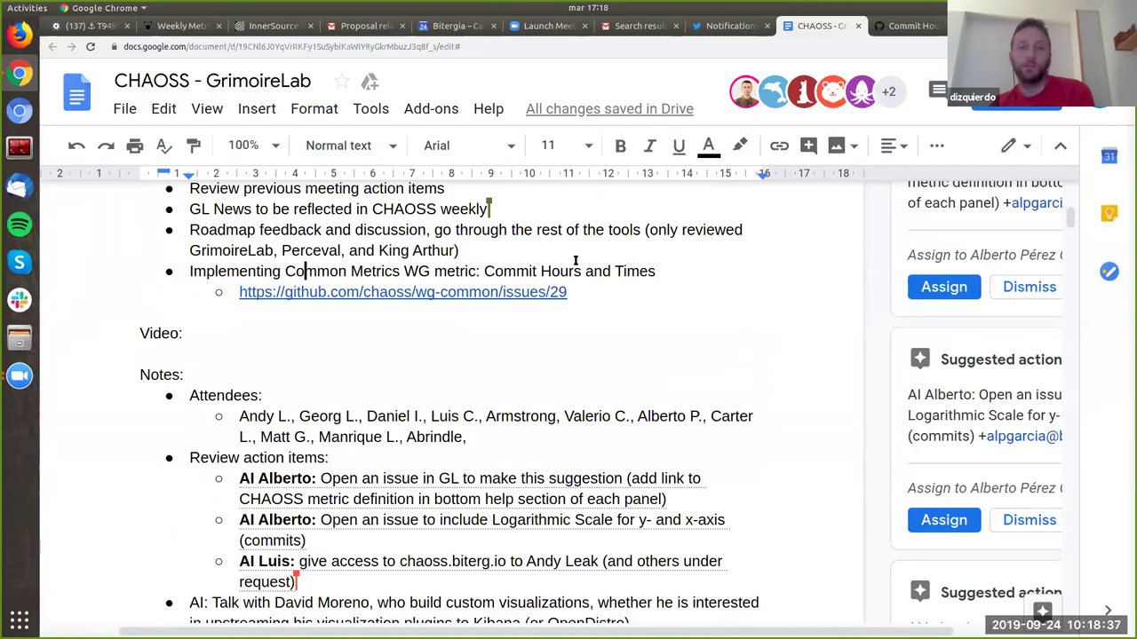
pyautogui.keyDown('ctrl'); pyautogui.click(527, 291); pyautogui.keyUp('ctrl')
pyautogui.click(912, 25)
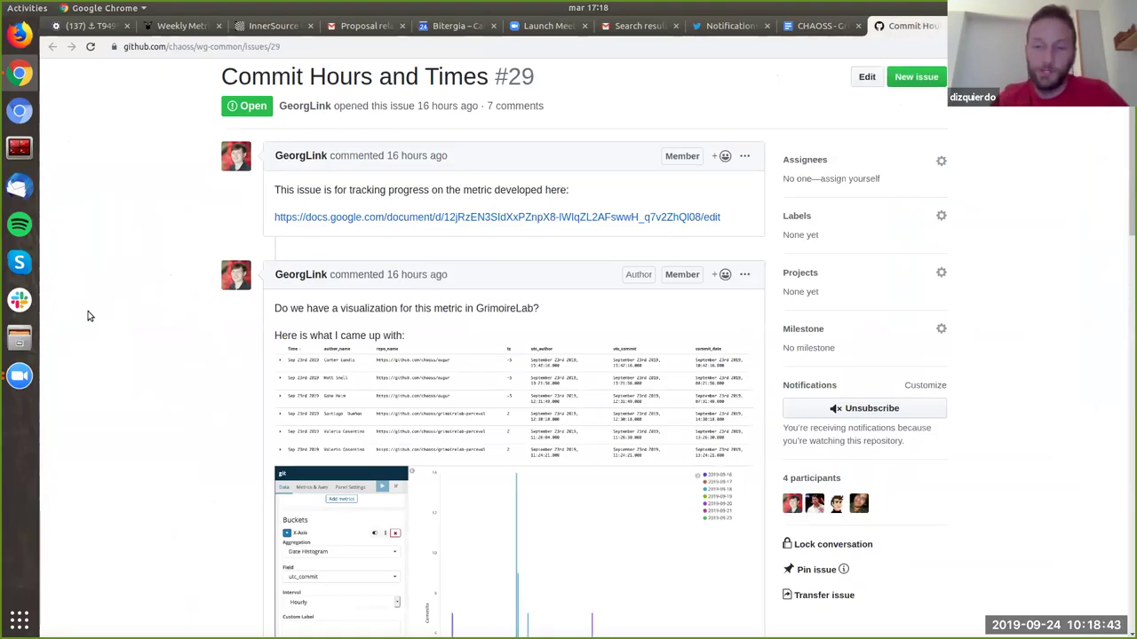
# Step: Enlarge the issue page and open its linked metric Google Doc in a background tab
pyautogui.hotkey('ctrl', '+')
pyautogui.hotkey('ctrl', '+')
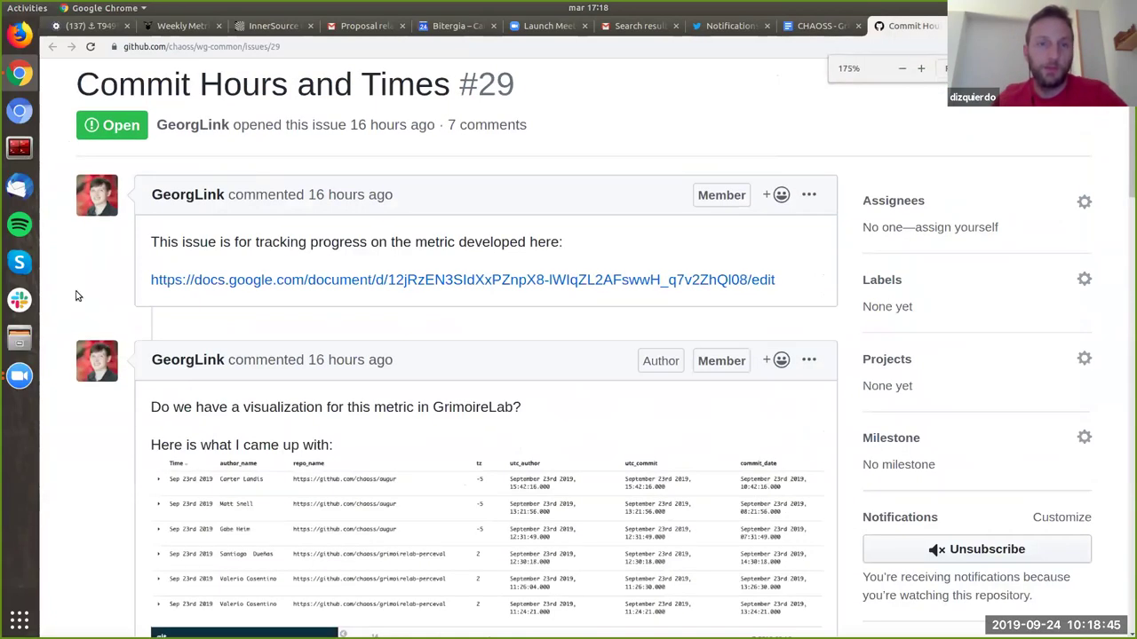
pyautogui.scroll(-5, 78, 299)
pyautogui.scroll(2, 78, 296)
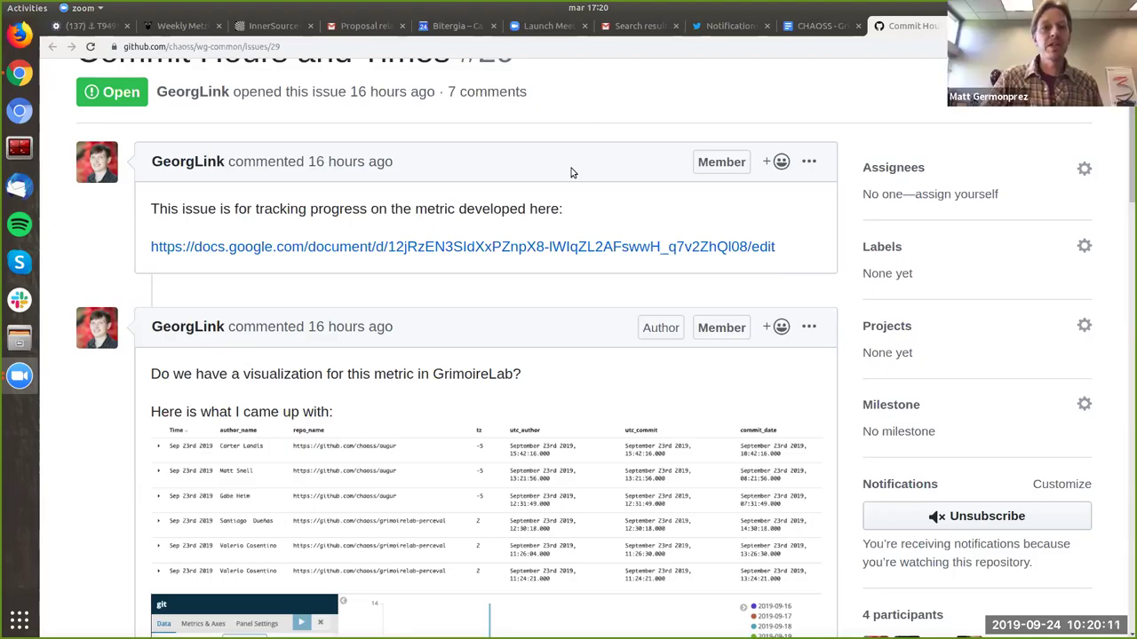
pyautogui.middleClick(549, 247)
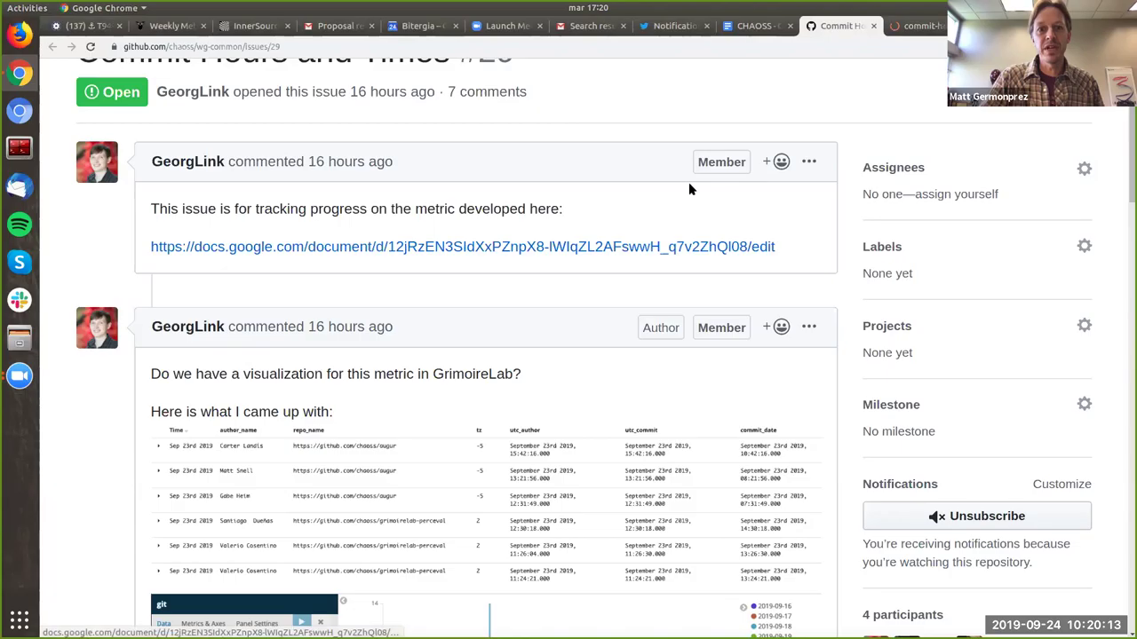
pyautogui.scroll(-1, 689, 182)
# Step: Switch to the commit-hours-wg-common document tab
pyautogui.click(904, 27)
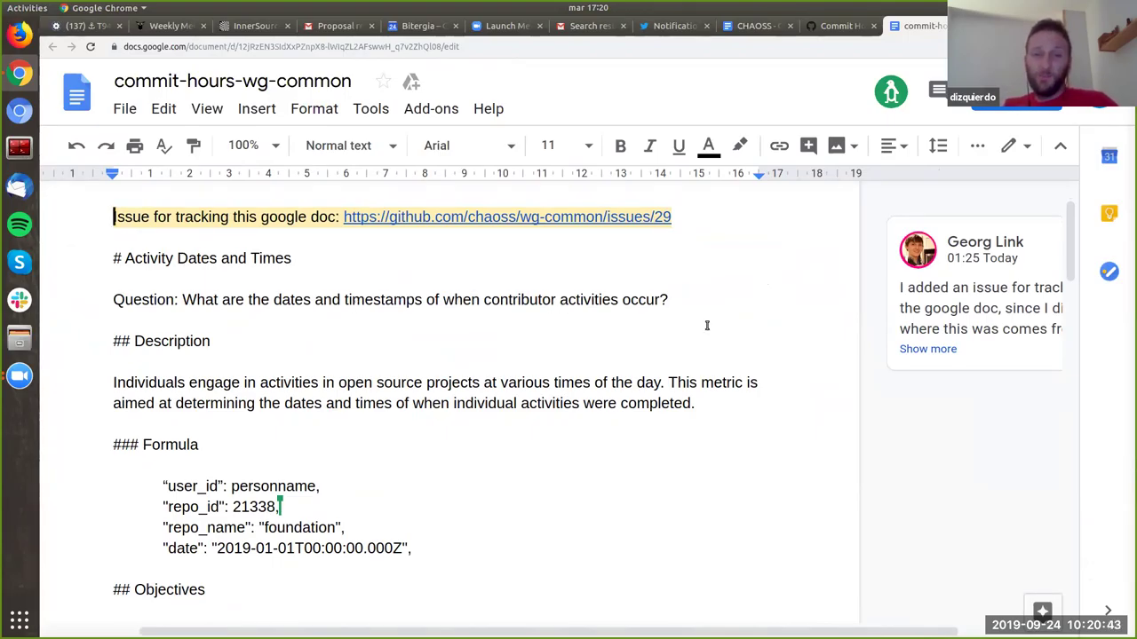
pyautogui.scroll(-5, 708, 325)
pyautogui.scroll(-5, 708, 325)
pyautogui.scroll(8, 707, 325)
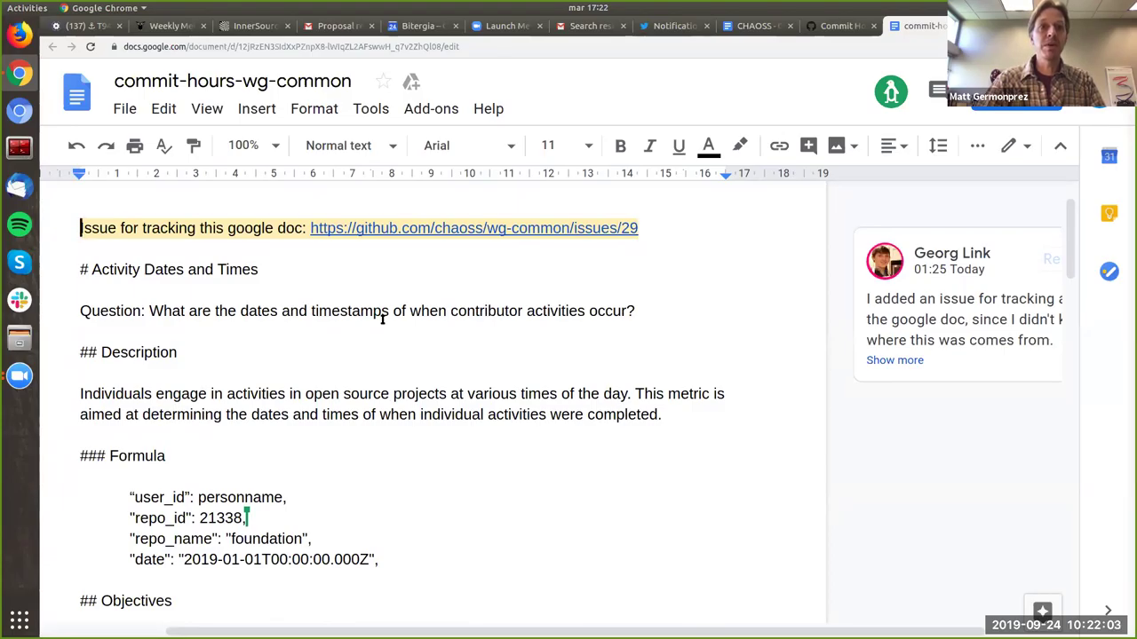
# Step: Scroll down through the document to the example commit chart and commits table
pyautogui.scroll(-3, 383, 320)
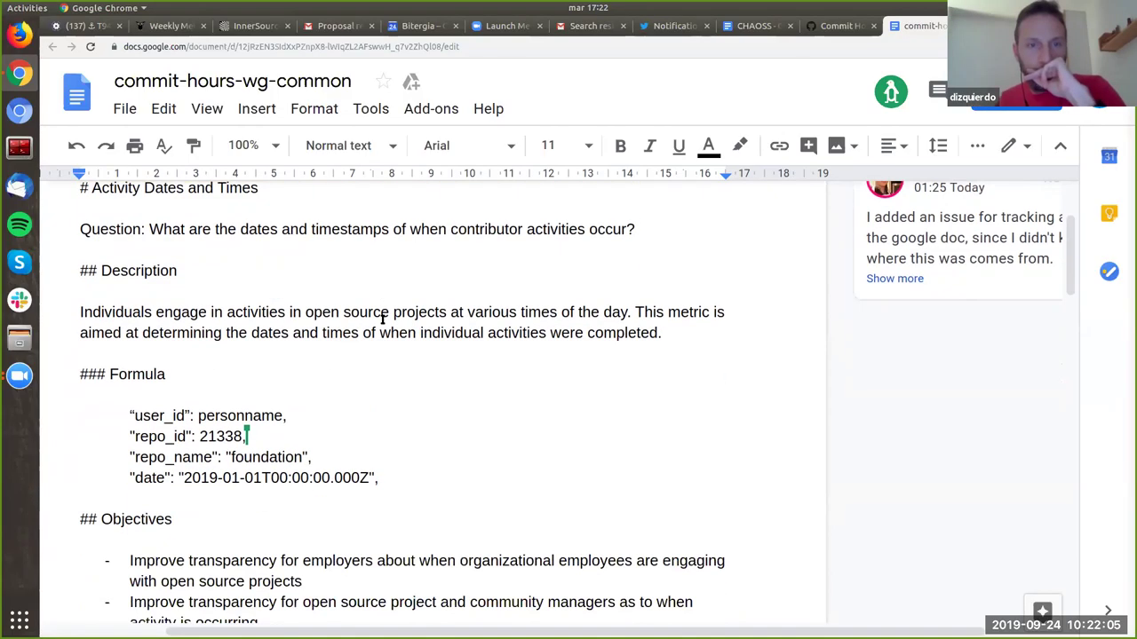
pyautogui.scroll(3, 383, 321)
pyautogui.scroll(-1, 383, 320)
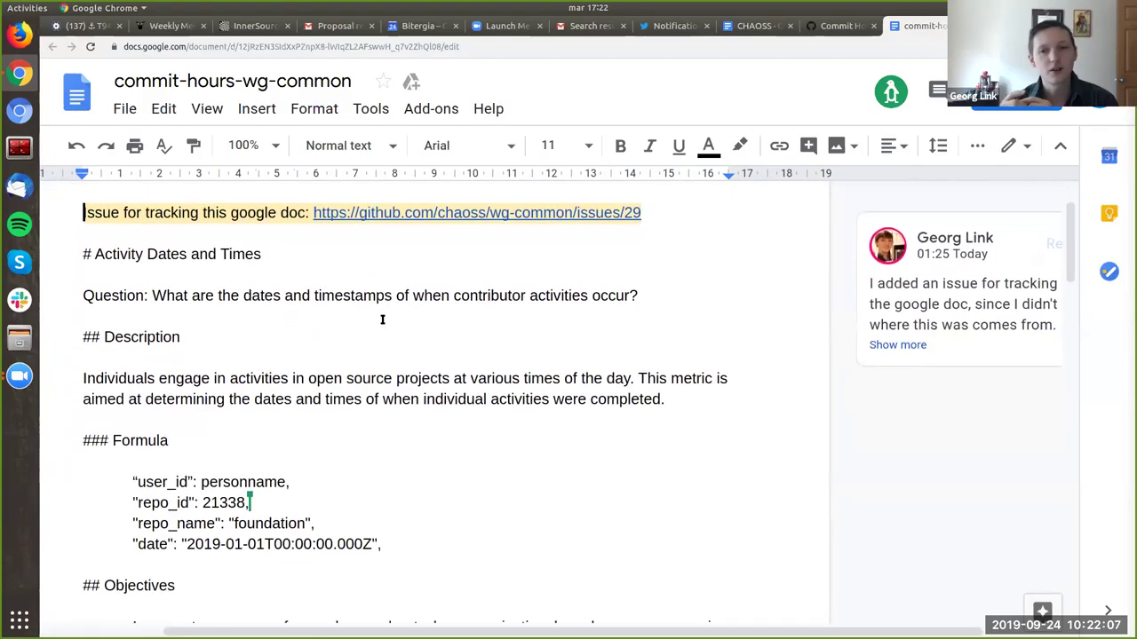
pyautogui.scroll(-4, 383, 321)
pyautogui.scroll(-1, 383, 321)
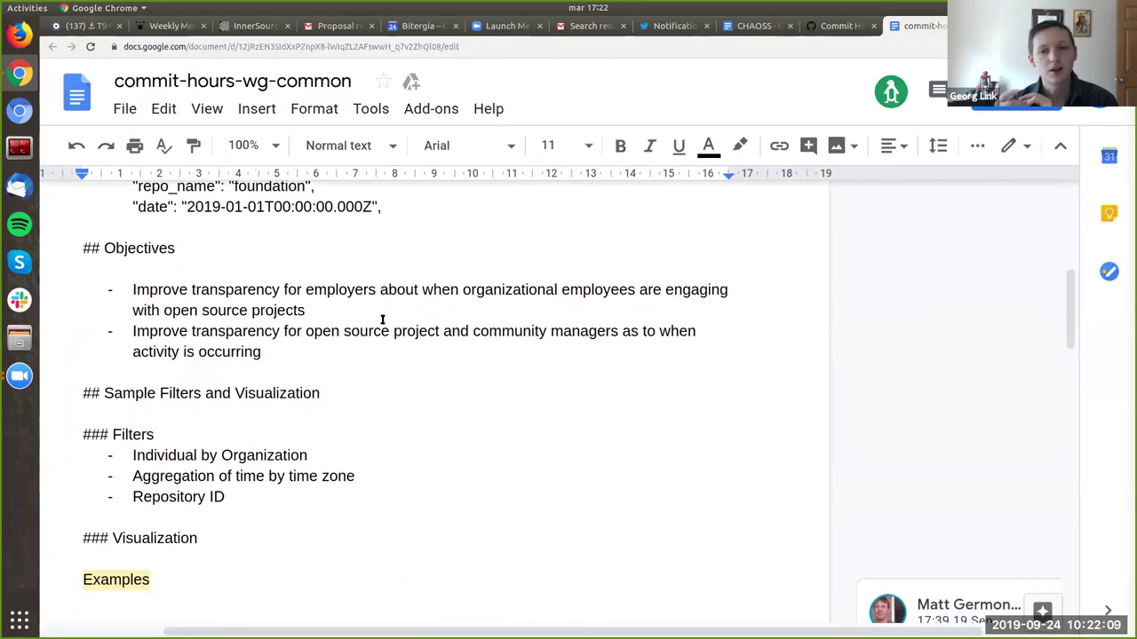
pyautogui.scroll(-8, 383, 320)
pyautogui.scroll(-5, 383, 320)
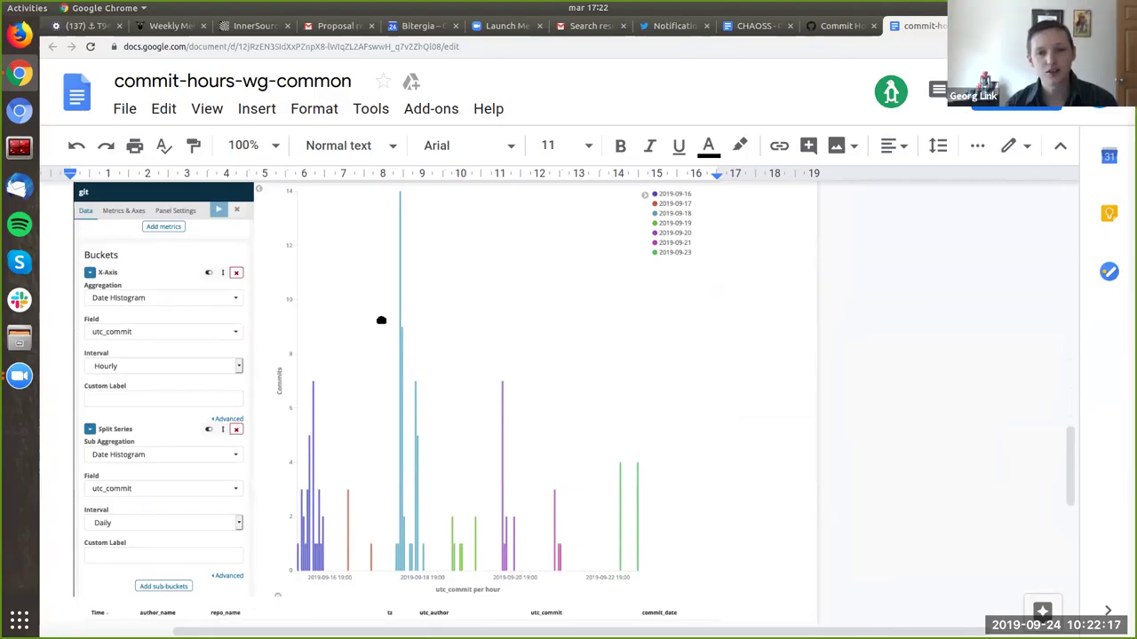
pyautogui.scroll(-10, 381, 320)
pyautogui.scroll(3, 381, 320)
pyautogui.scroll(-3, 381, 319)
pyautogui.scroll(5, 381, 320)
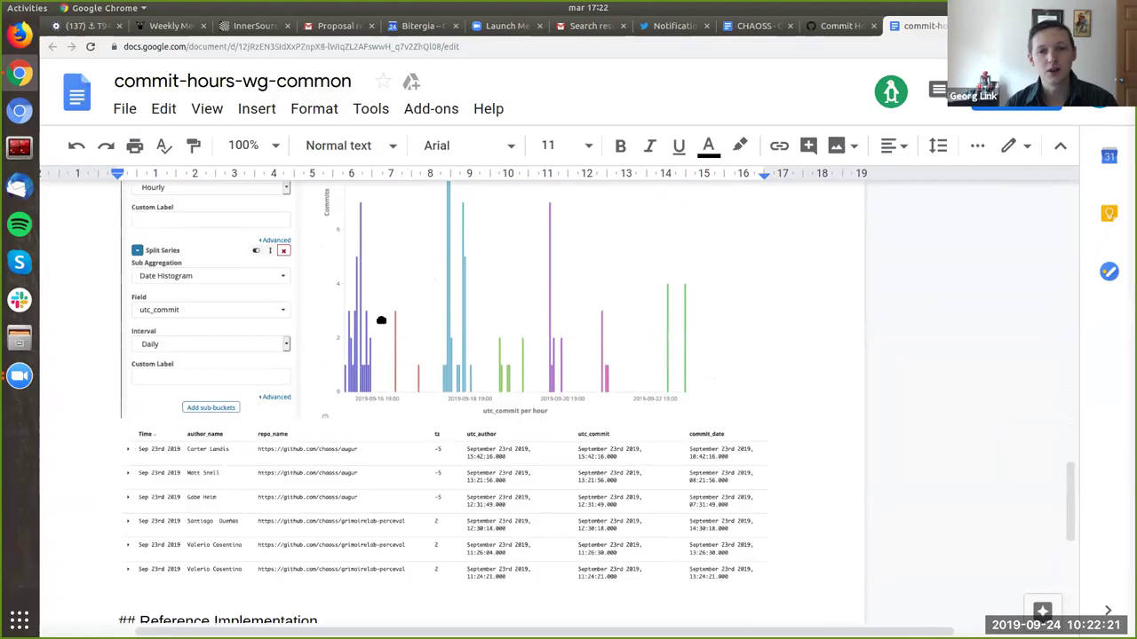
pyautogui.scroll(1, 381, 320)
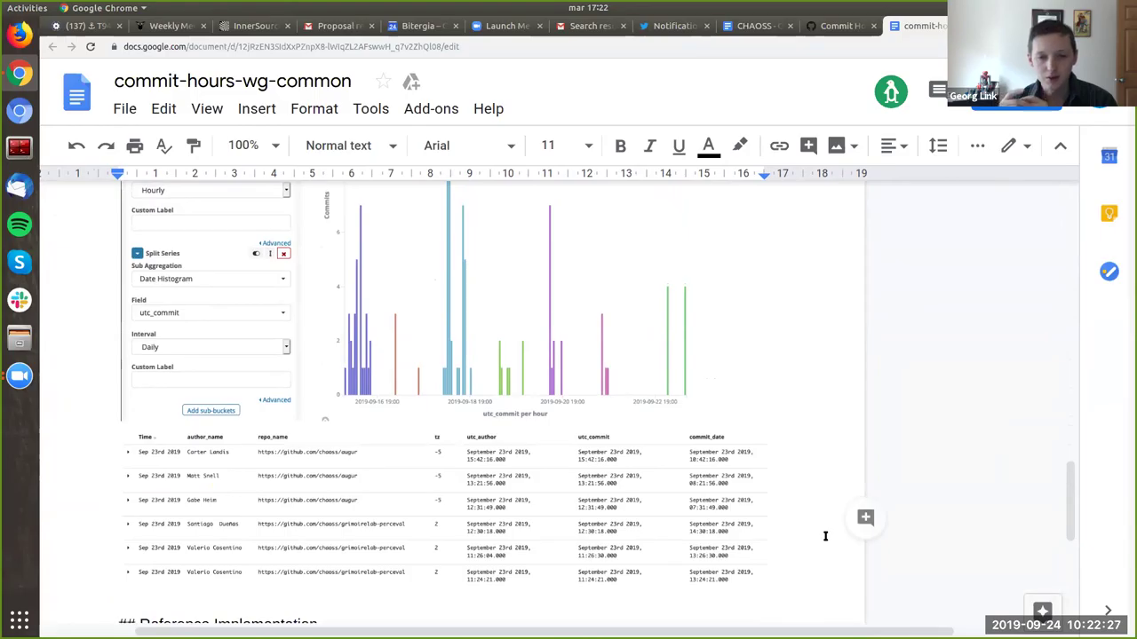
pyautogui.scroll(1, 825, 537)
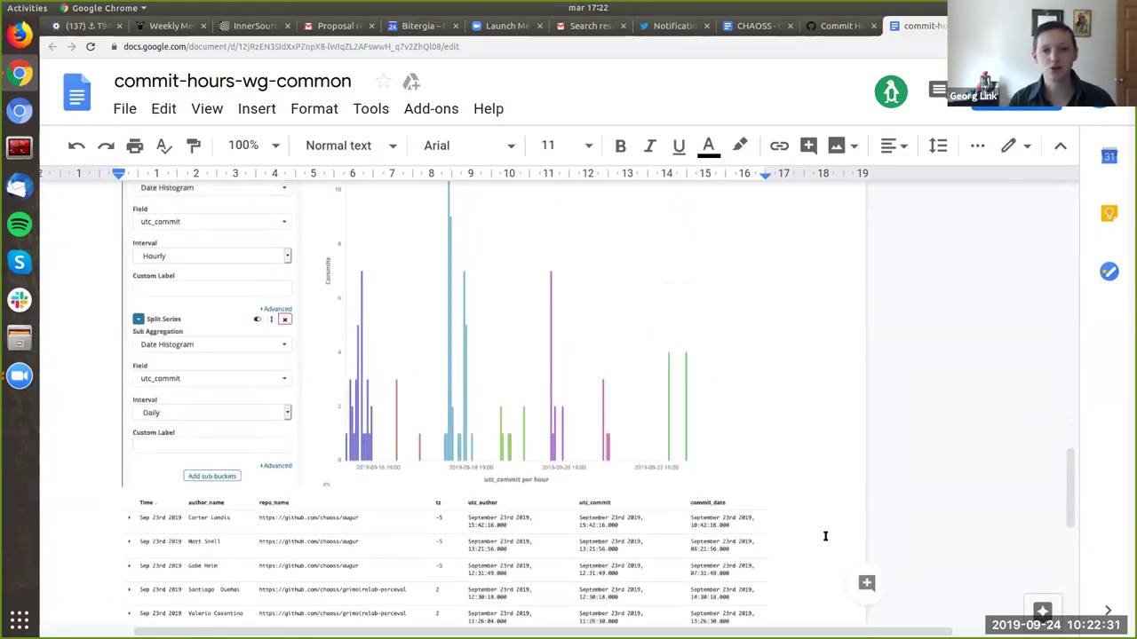
# Step: Zoom the page in with Ctrl+plus and scroll to the commits table
pyautogui.hotkey('ctrl', '+')
pyautogui.hotkey('ctrl', '+')
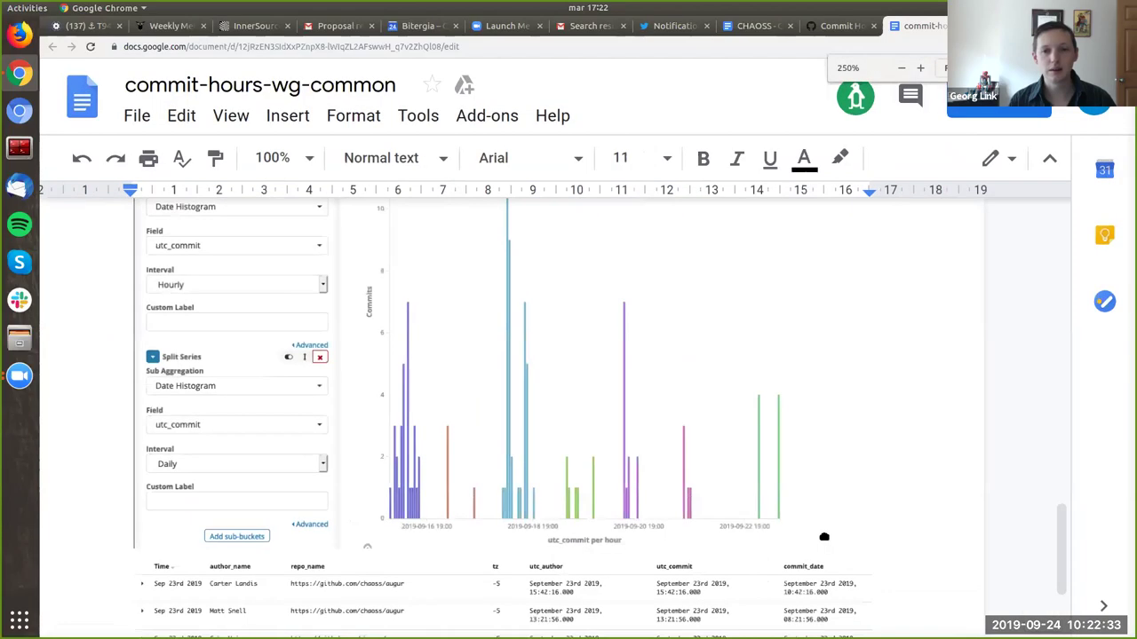
pyautogui.scroll(-10, 824, 537)
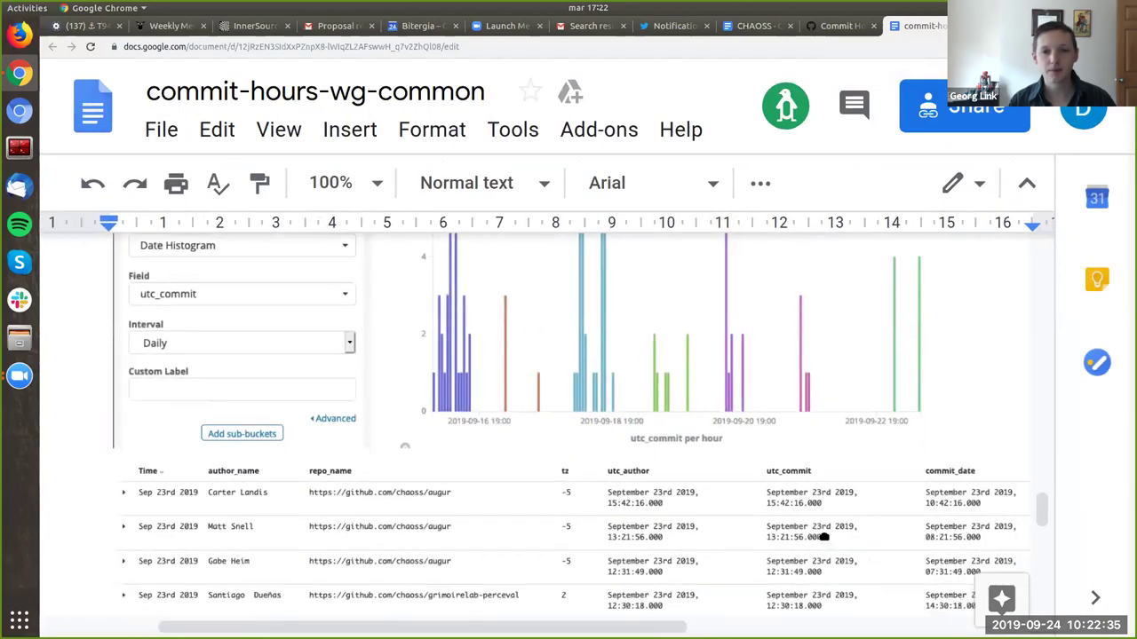
pyautogui.hscroll(2, 824, 536)
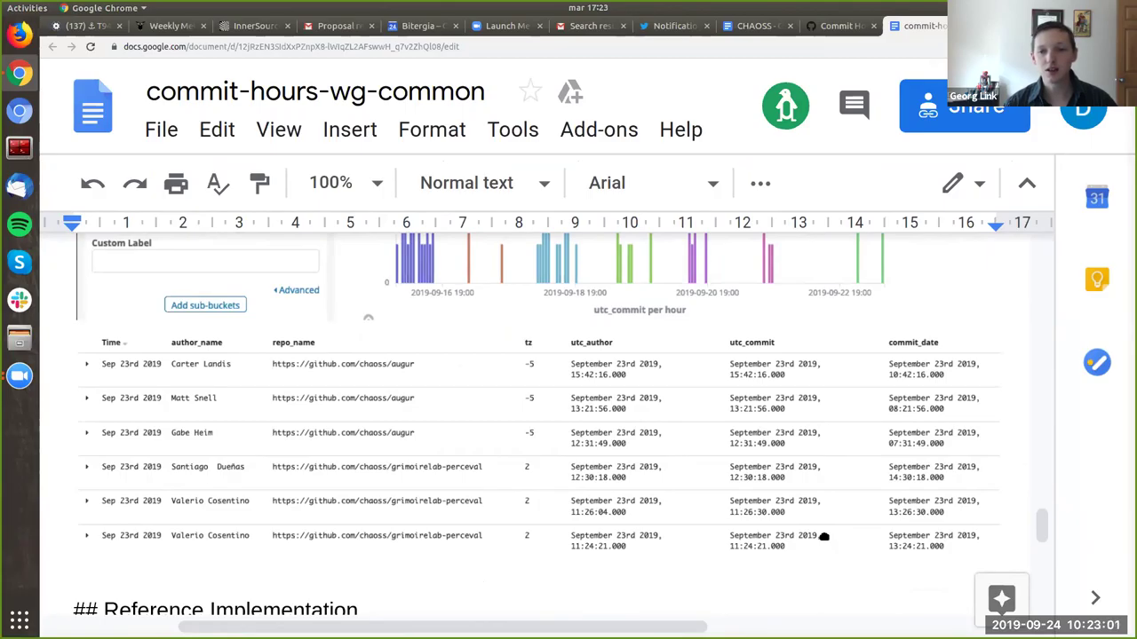
pyautogui.scroll(5, 825, 538)
pyautogui.scroll(5, 825, 537)
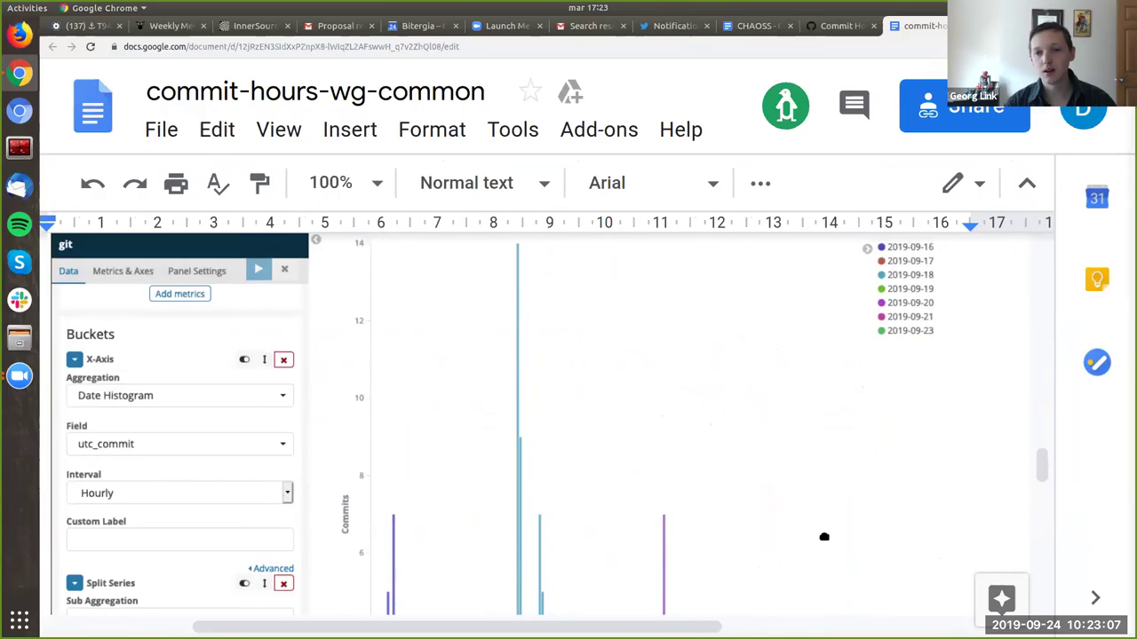
pyautogui.scroll(-5, 824, 538)
pyautogui.scroll(-1, 824, 537)
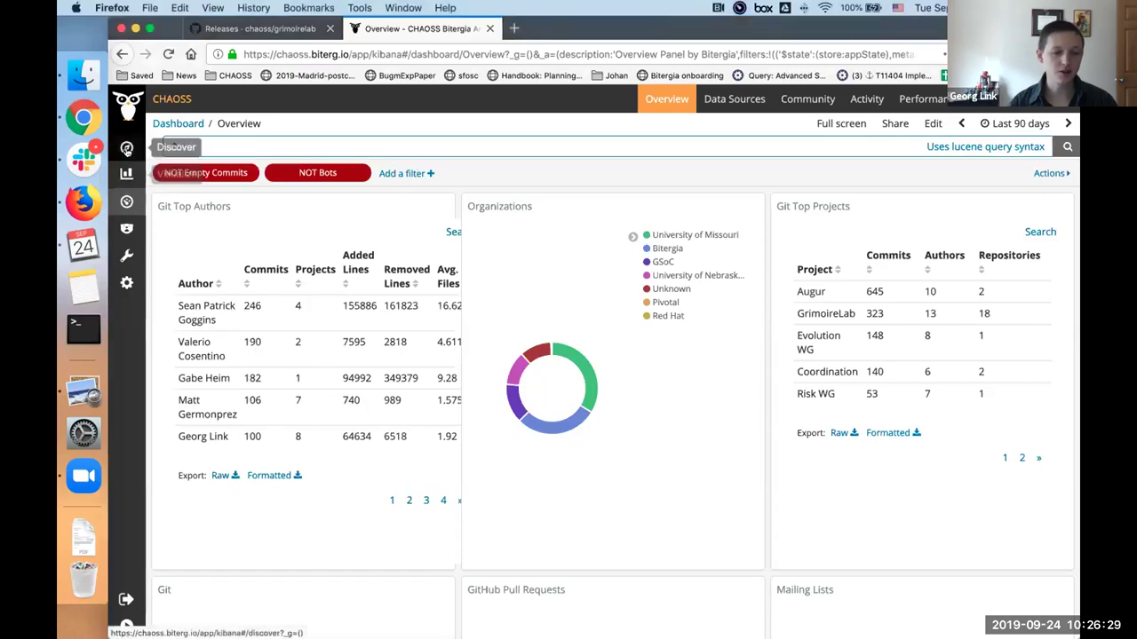
# Step: Open Discover on the git index and scroll down its field list
pyautogui.click(126, 148)
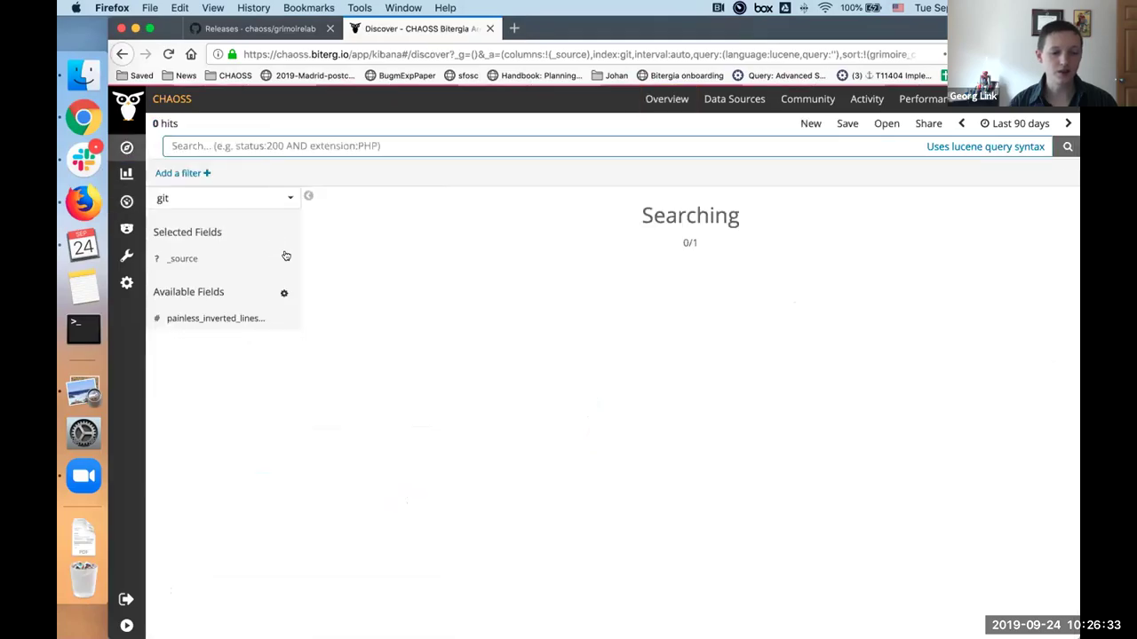
pyautogui.click(213, 202)
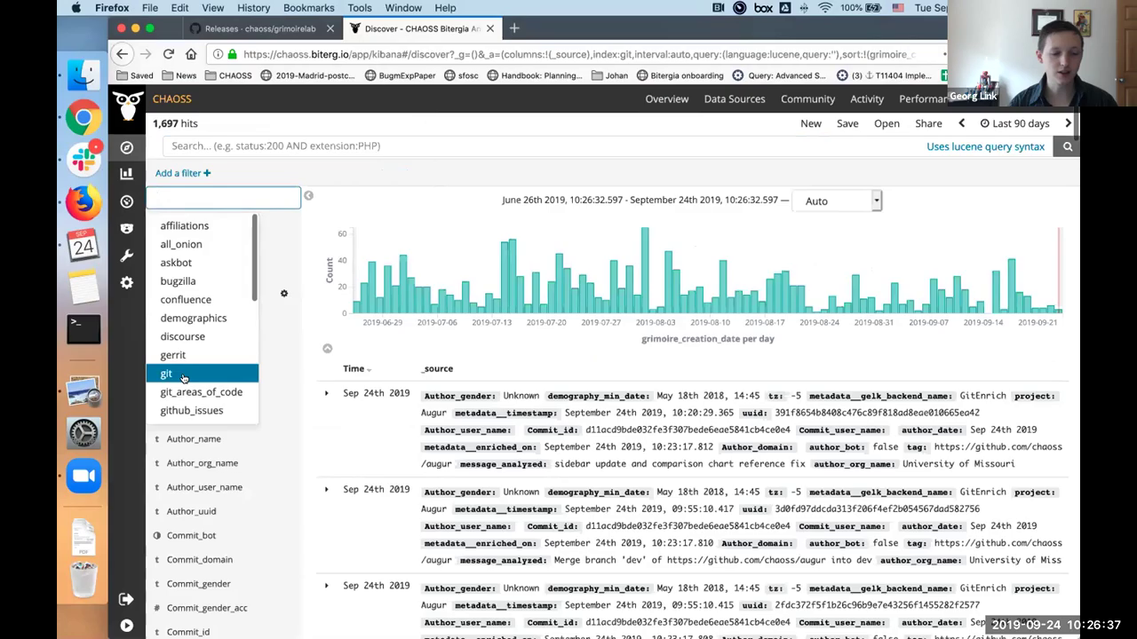
pyautogui.click(184, 376)
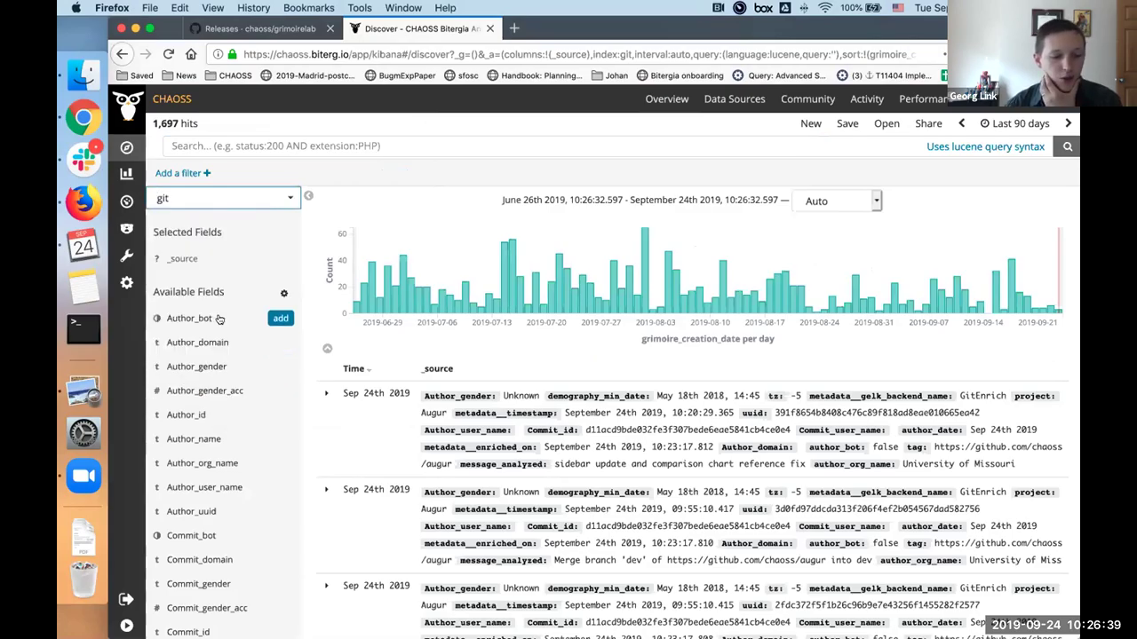
pyautogui.scroll(-1, 219, 320)
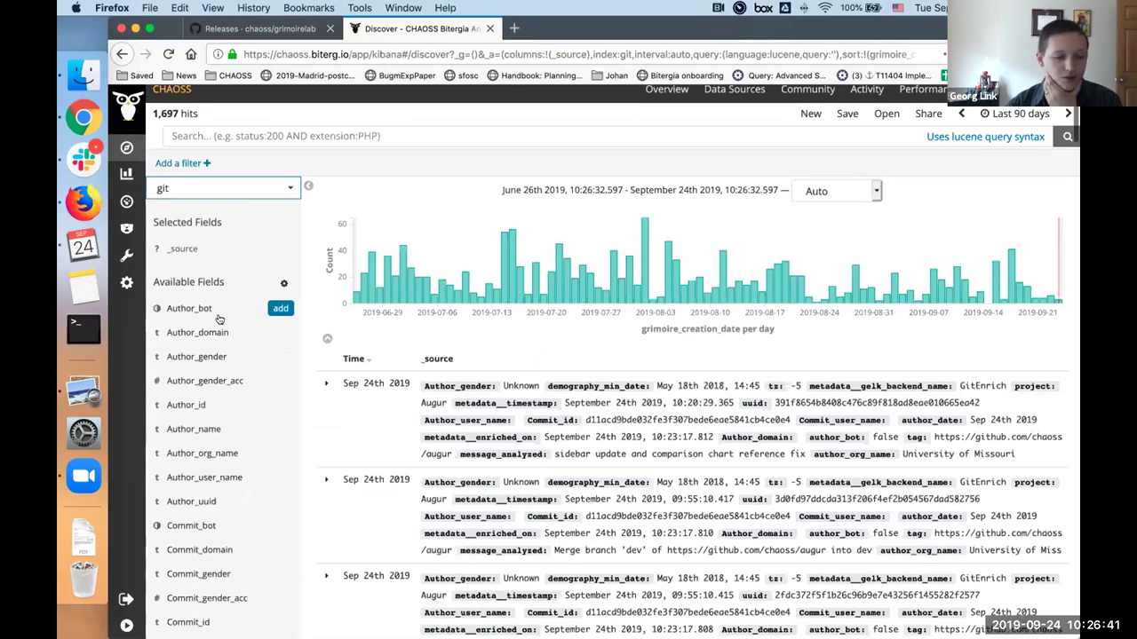
pyautogui.scroll(-5, 219, 320)
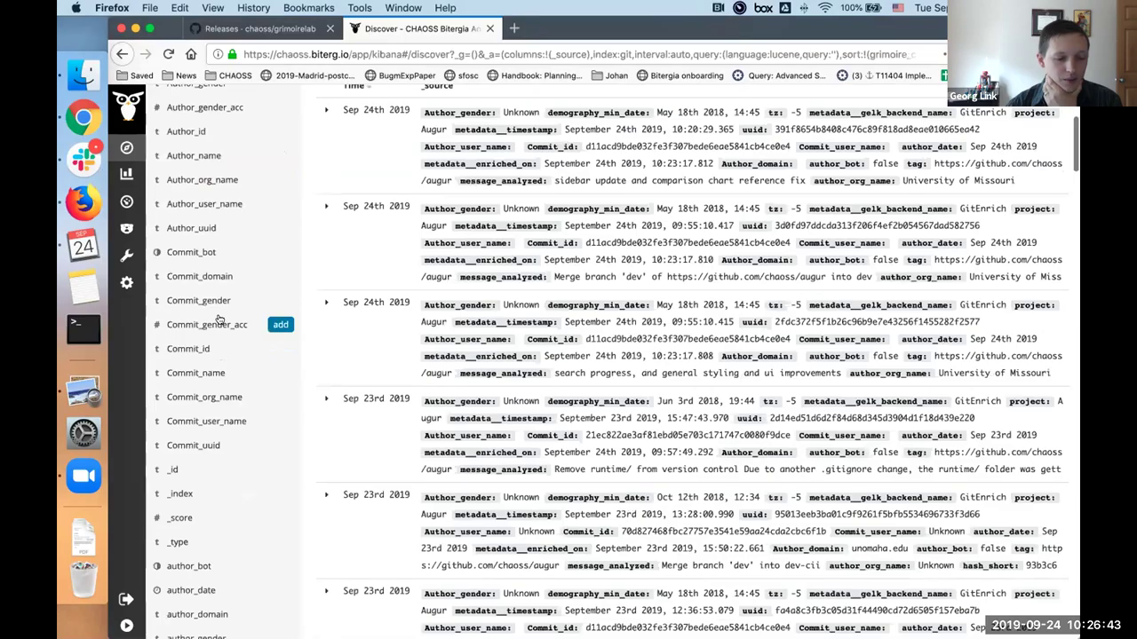
pyautogui.scroll(-1, 220, 319)
pyautogui.scroll(-6, 217, 310)
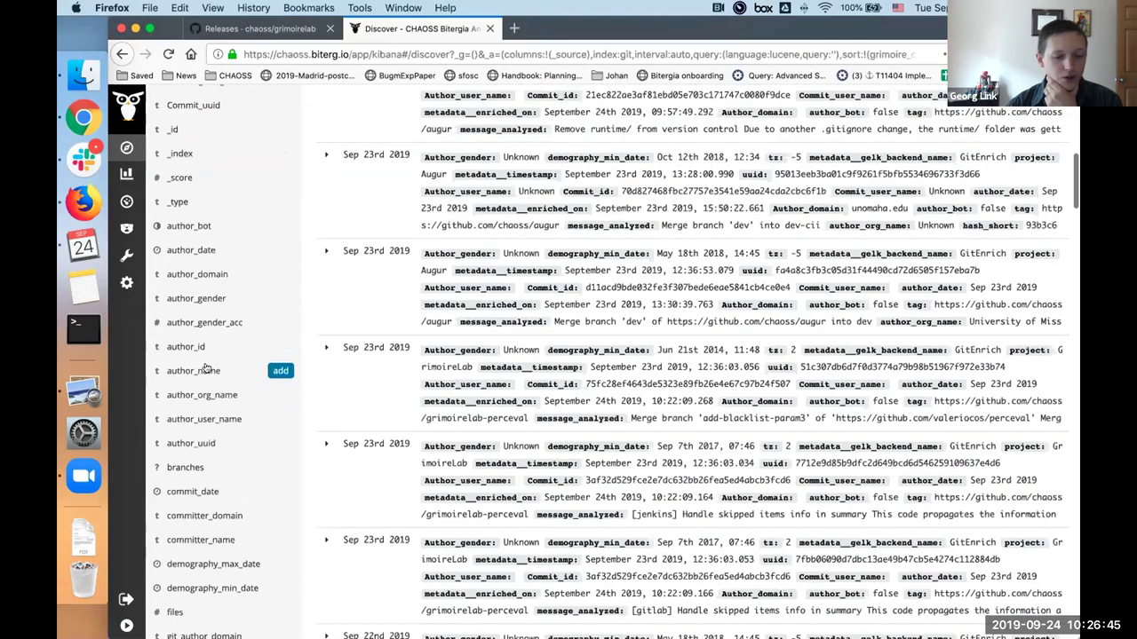
# Step: Add author_name and repo_name as columns in the commit table
pyautogui.click(197, 370)
pyautogui.click(281, 373)
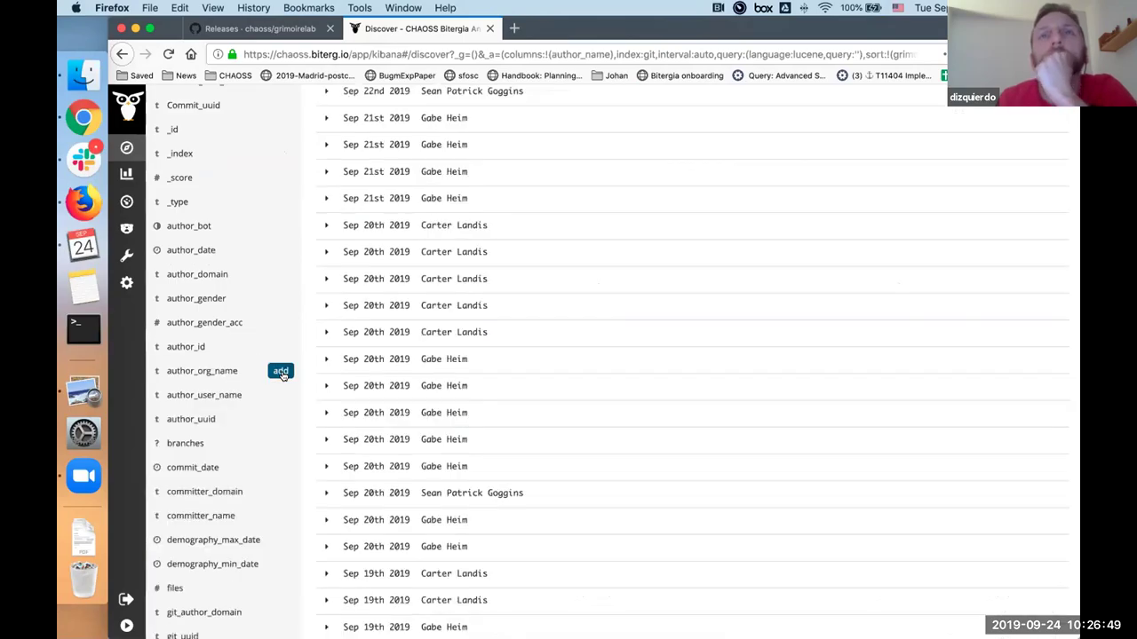
pyautogui.scroll(-1, 283, 377)
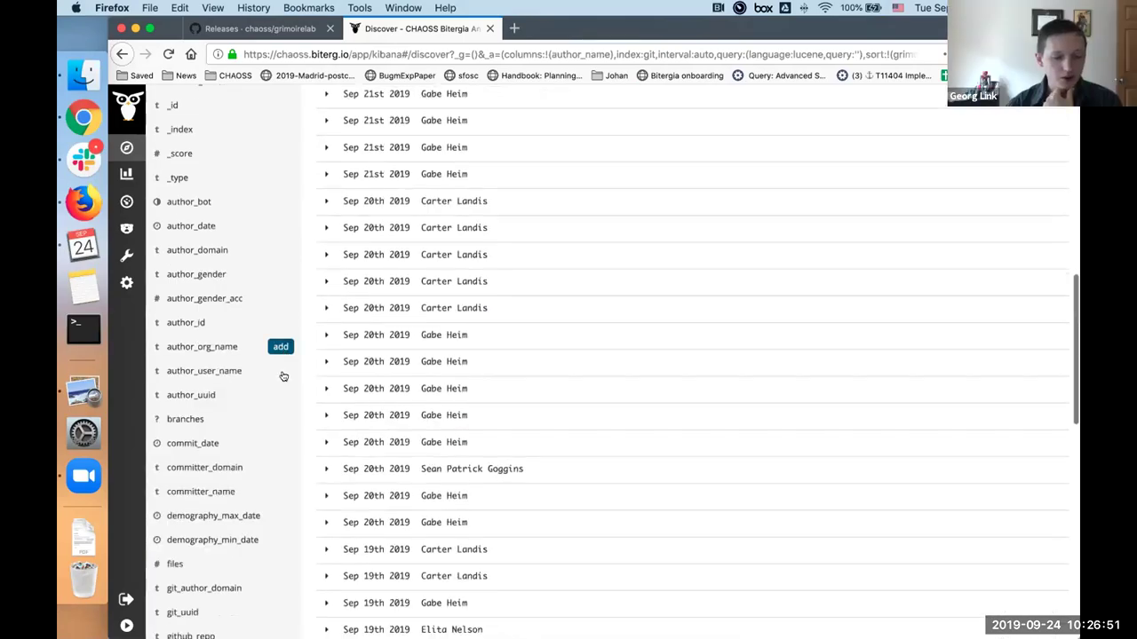
pyautogui.scroll(-10, 284, 377)
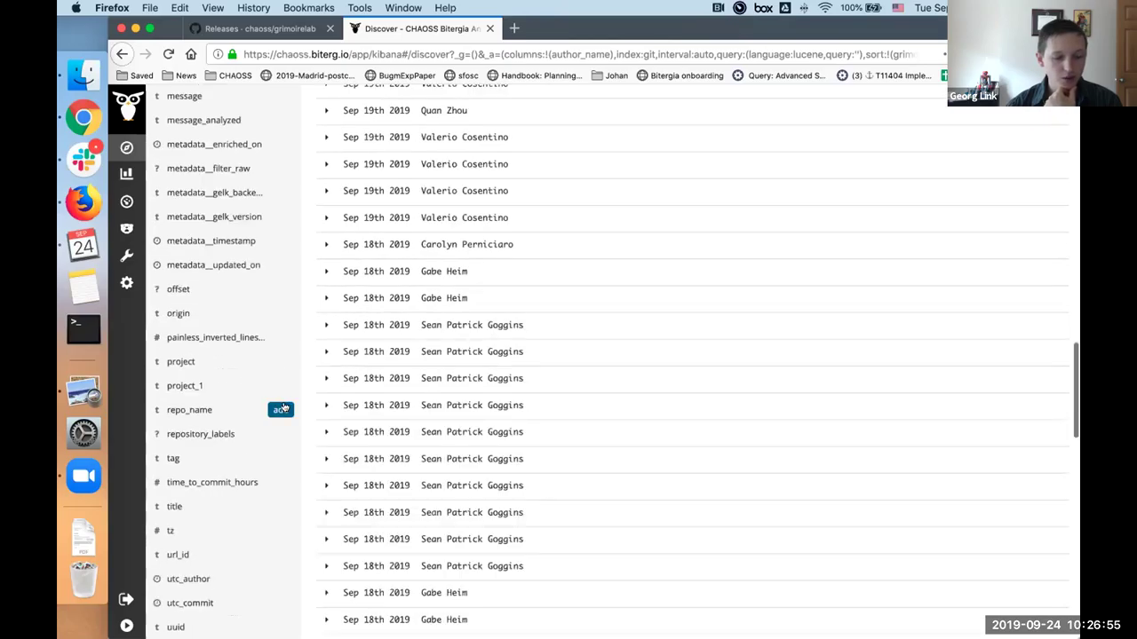
pyautogui.click(281, 409)
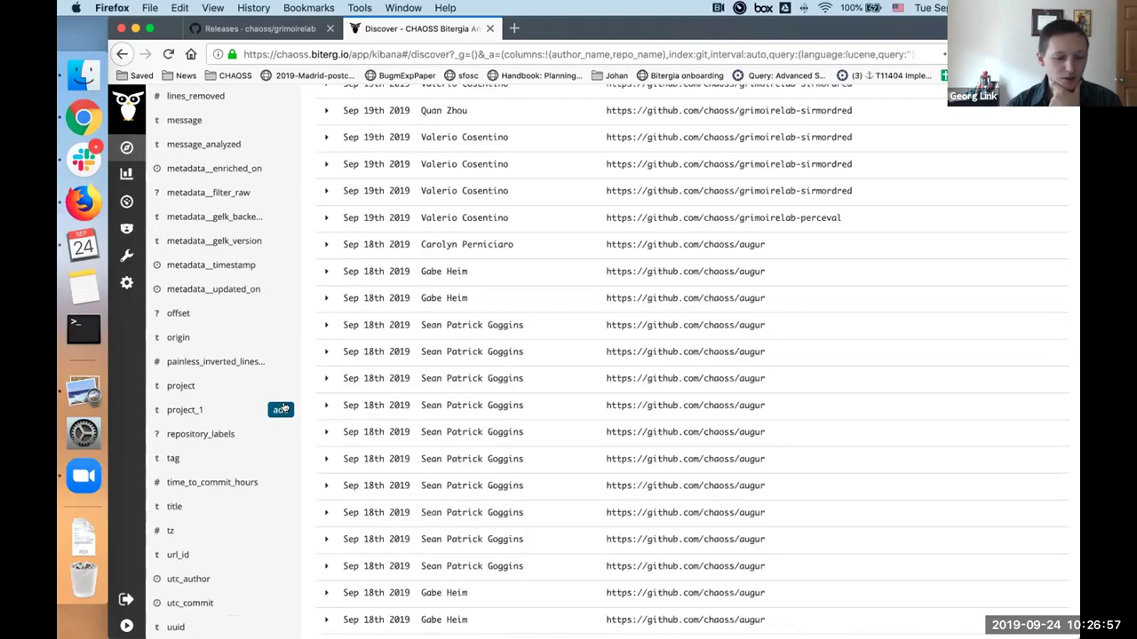
# Step: Add utc_author, utc_commit, tz and commit_date as further table columns
pyautogui.scroll(-3, 283, 407)
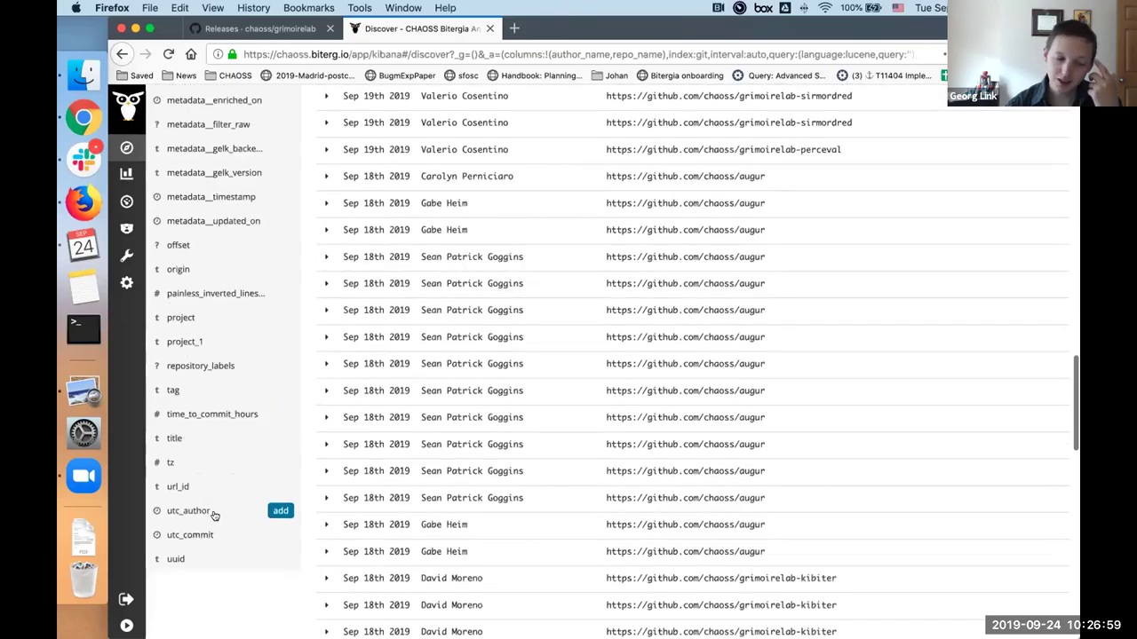
pyautogui.click(280, 513)
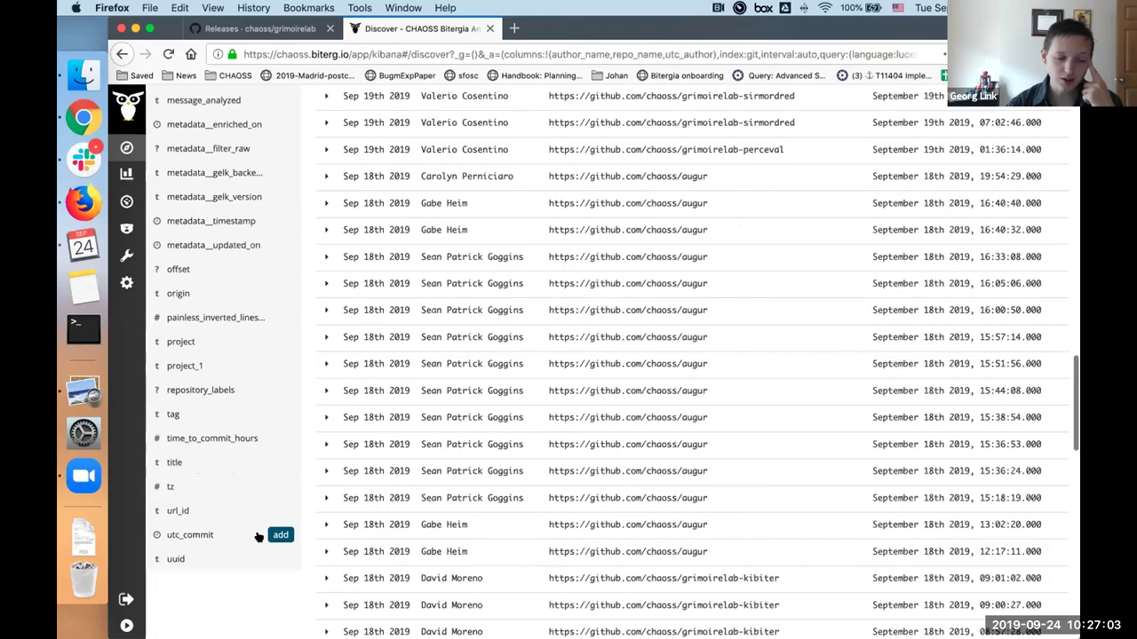
pyautogui.click(279, 536)
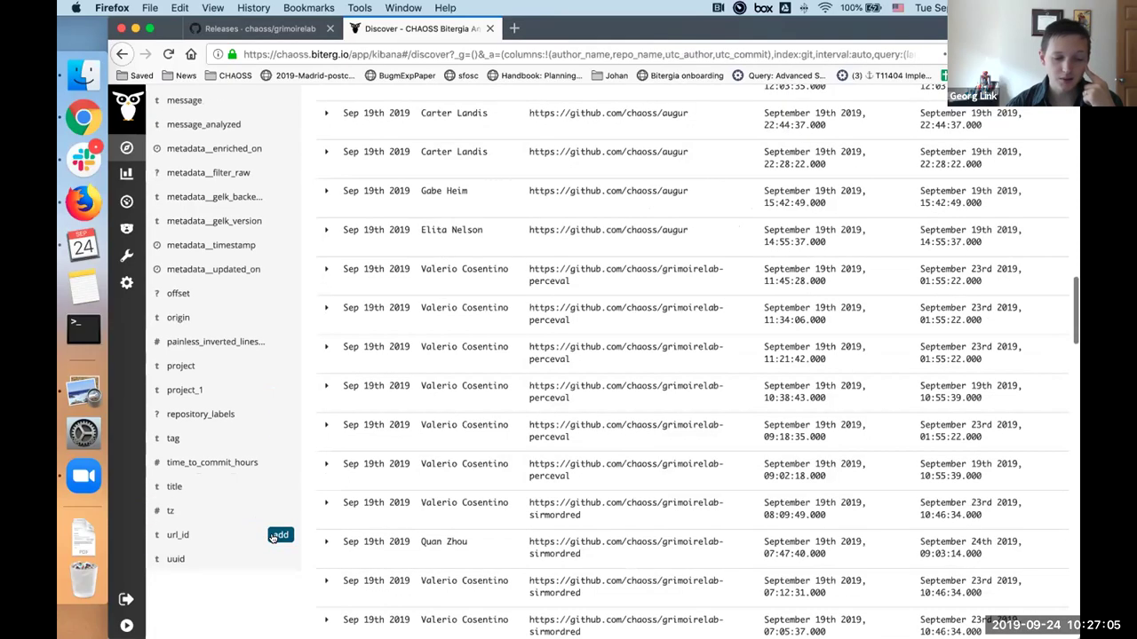
pyautogui.click(279, 512)
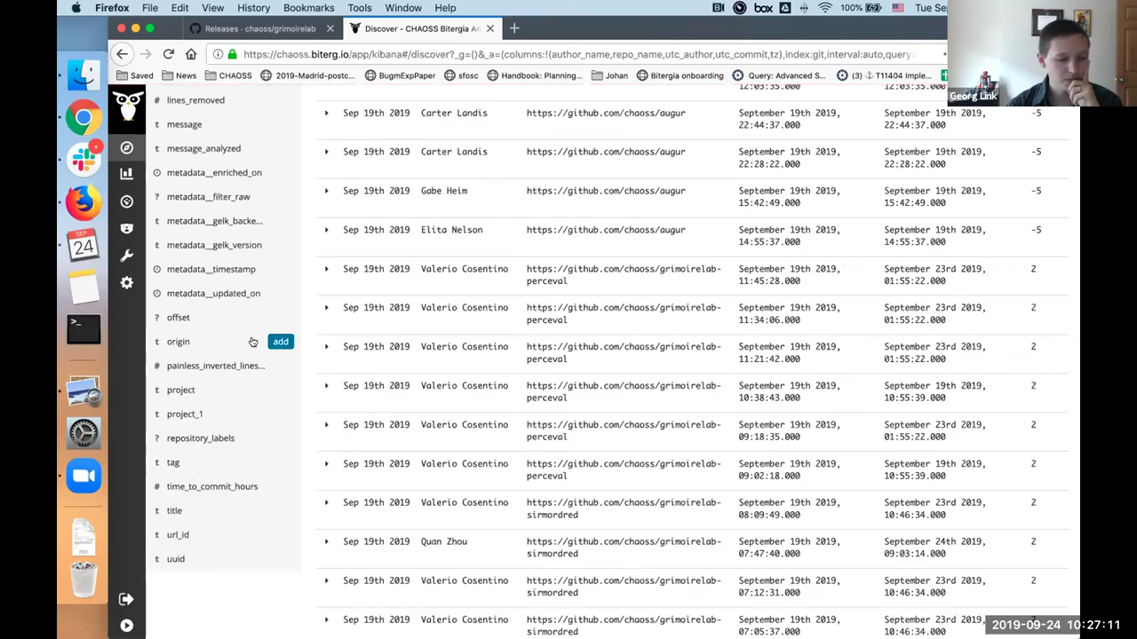
pyautogui.scroll(1, 252, 342)
pyautogui.scroll(12, 252, 342)
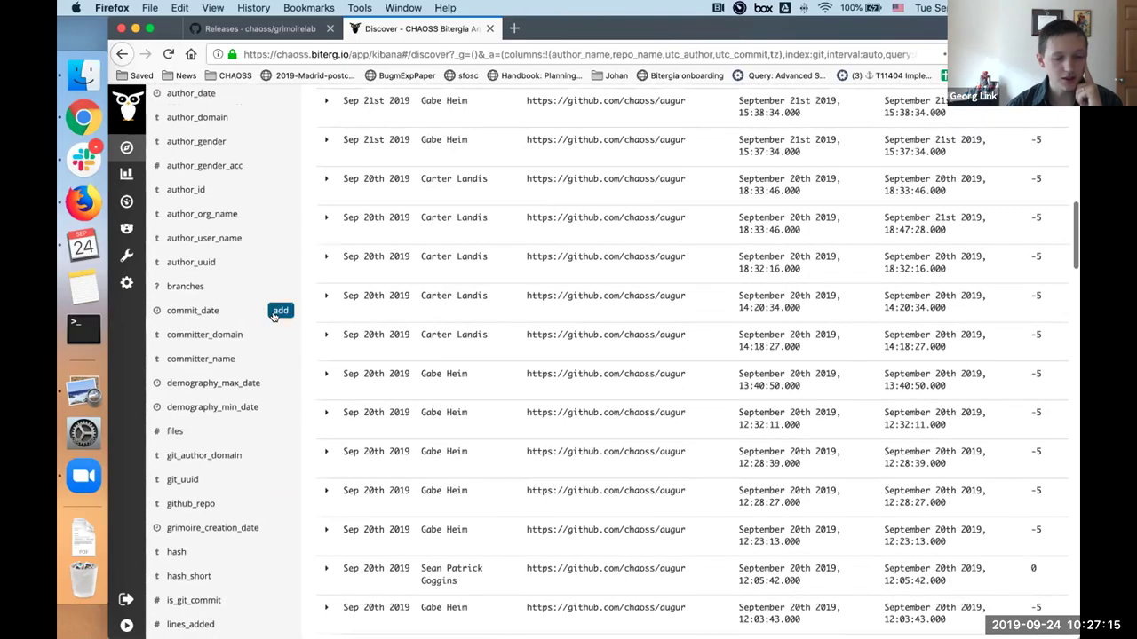
pyautogui.click(280, 311)
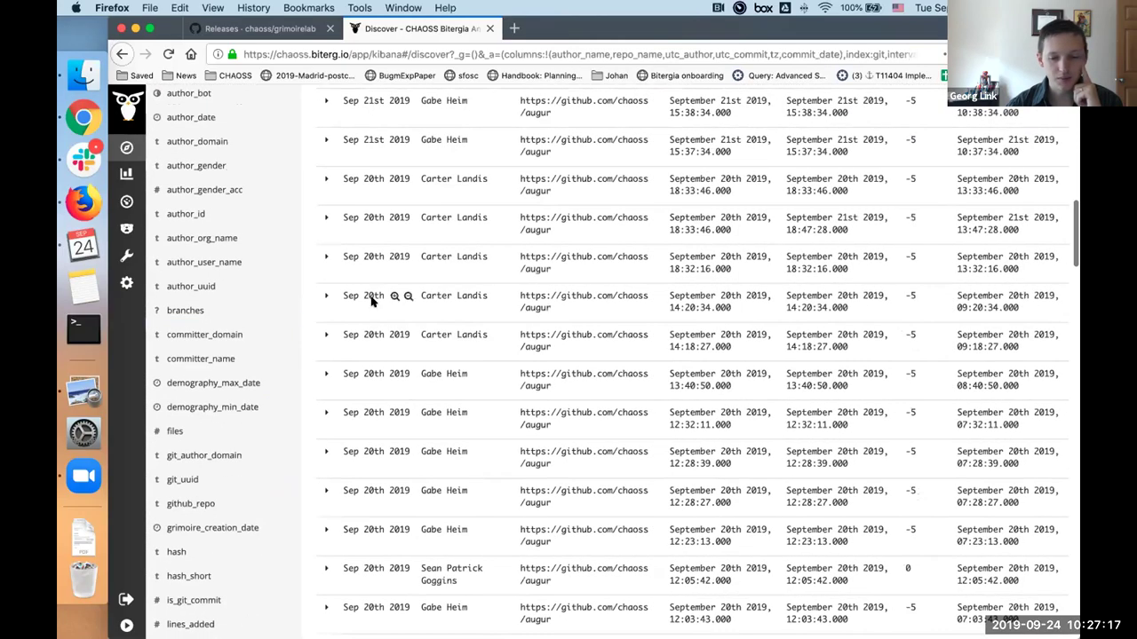
pyautogui.scroll(10, 371, 298)
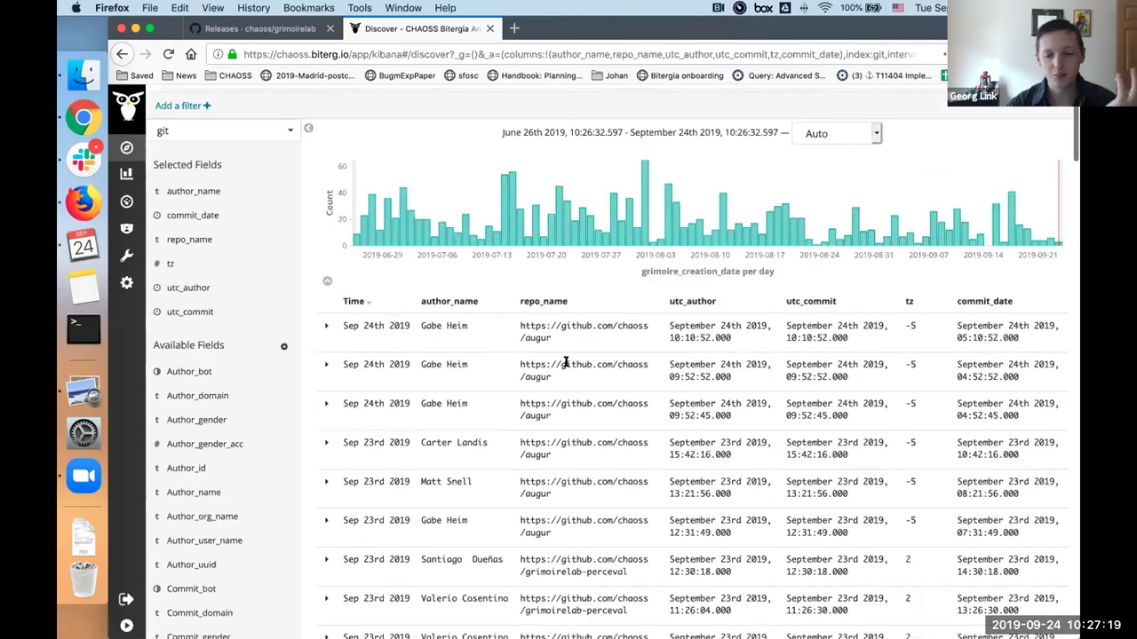
# Step: Expand the newest commit and review its fields (tz -5, utc_commit, commit_date), glancing at the GitHub tab
pyautogui.click(325, 327)
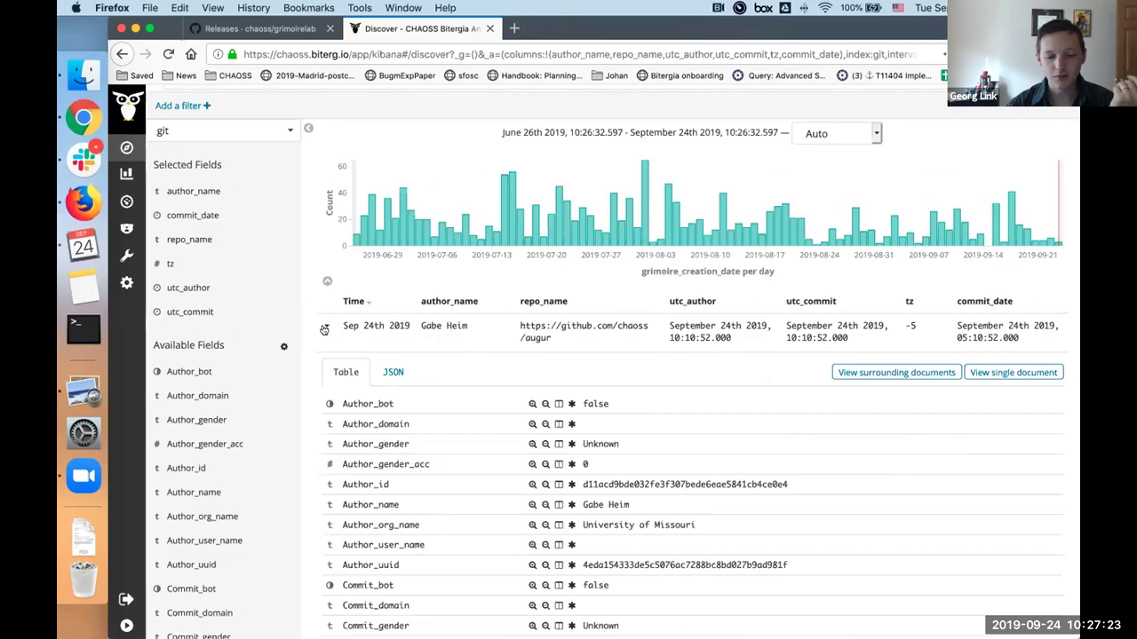
pyautogui.scroll(-3, 577, 481)
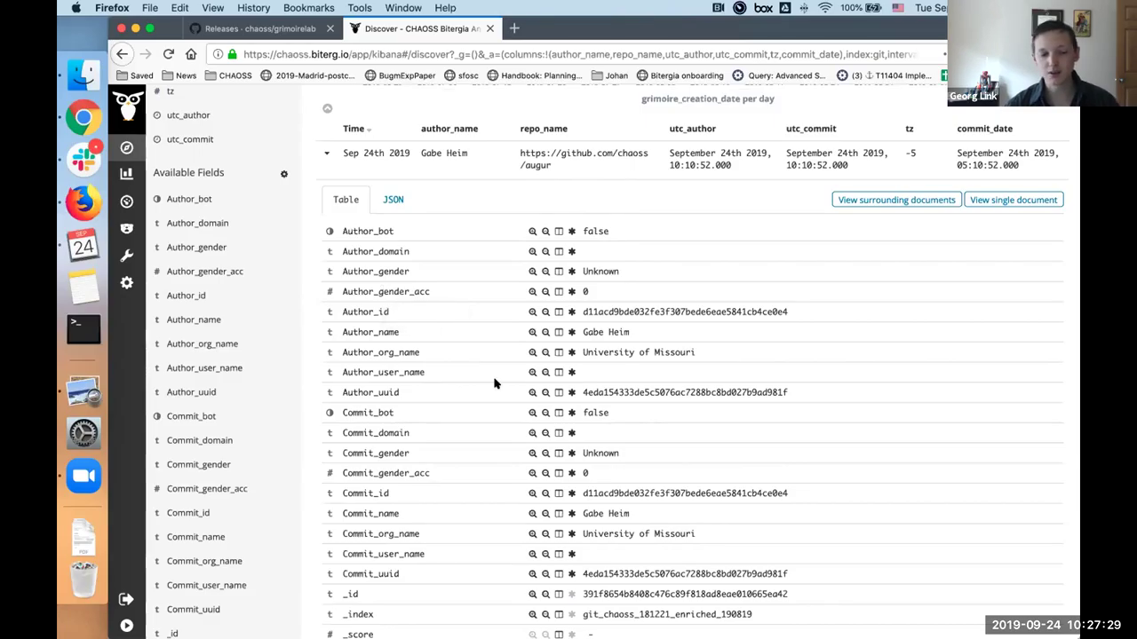
pyautogui.scroll(-5, 494, 383)
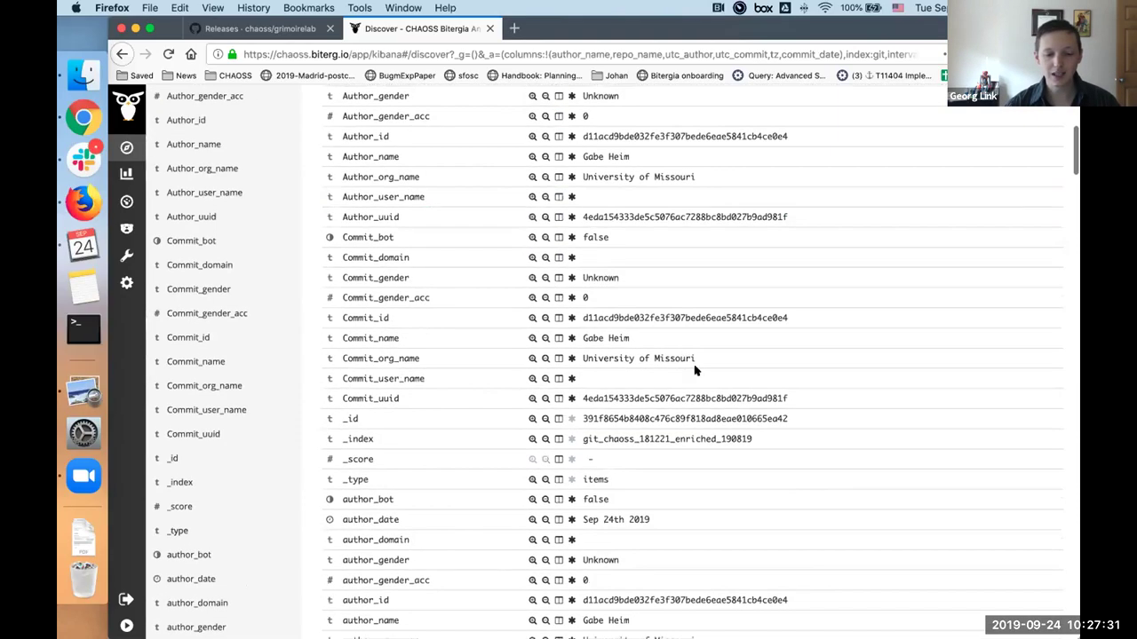
pyautogui.scroll(-4, 450, 380)
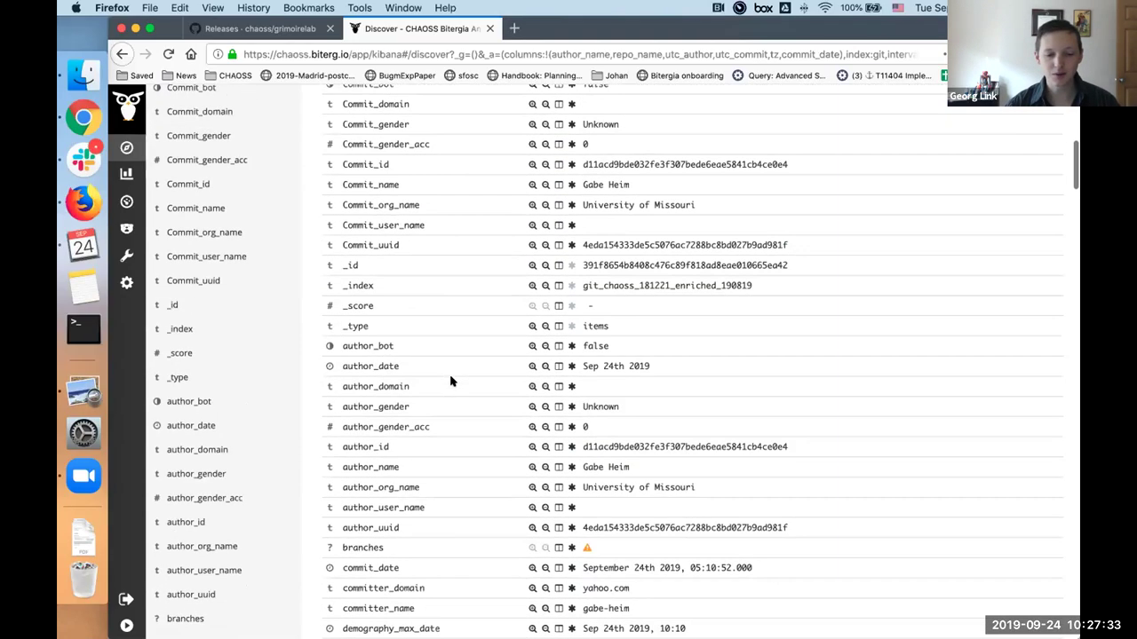
pyautogui.scroll(-3, 450, 380)
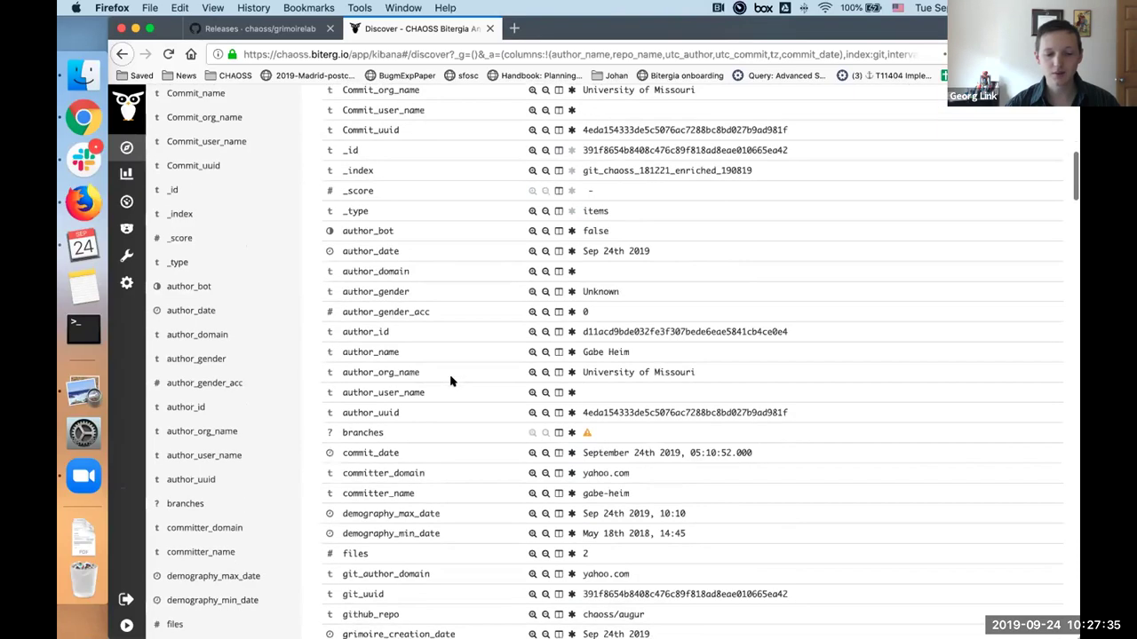
pyautogui.scroll(-3, 451, 380)
pyautogui.scroll(-9, 451, 380)
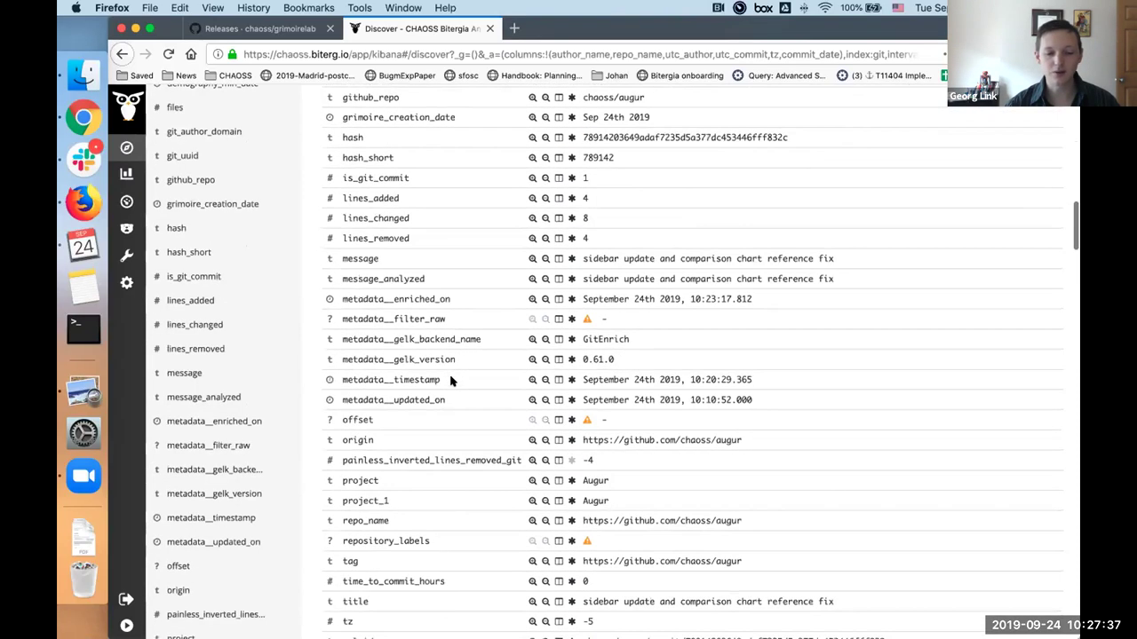
pyautogui.scroll(-6, 450, 380)
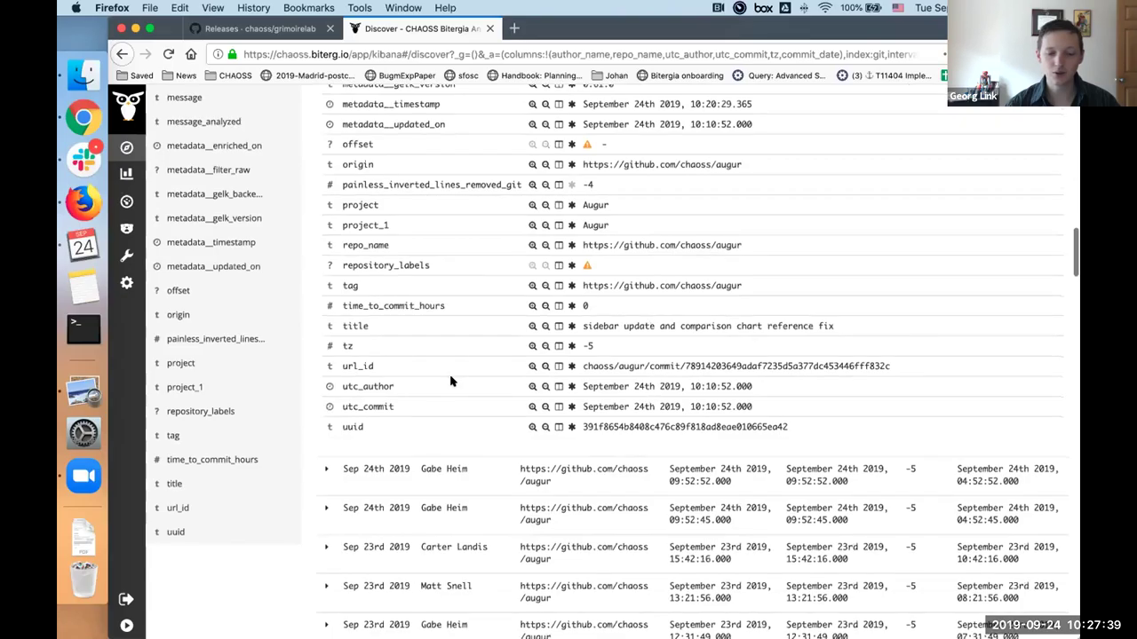
pyautogui.scroll(1, 406, 294)
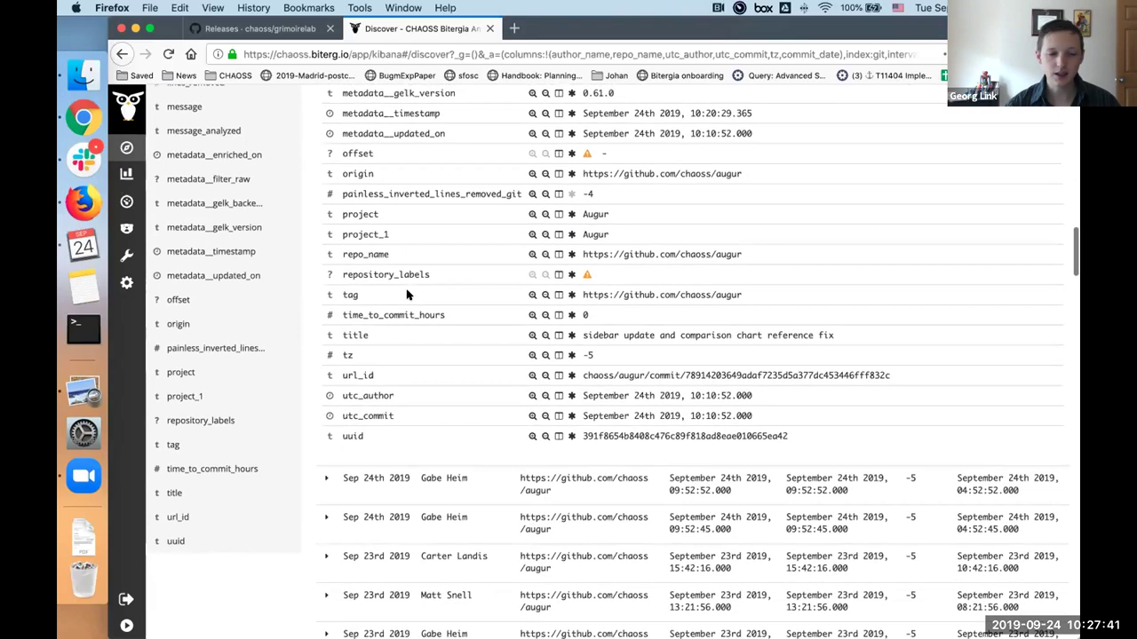
pyautogui.scroll(7, 406, 294)
pyautogui.click(280, 29)
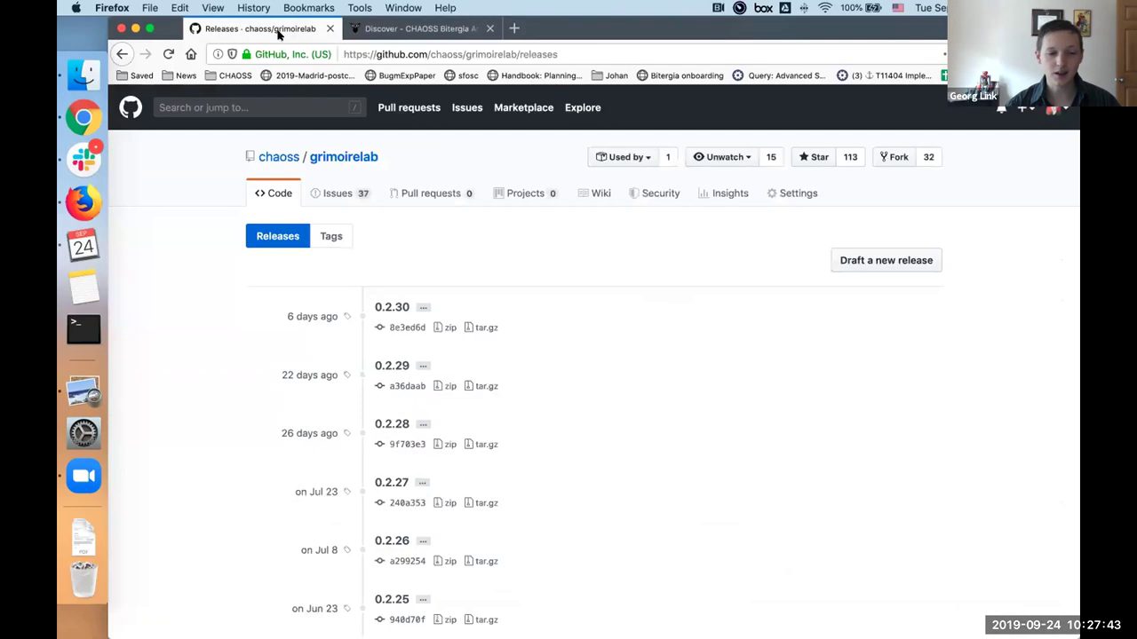
pyautogui.click(393, 30)
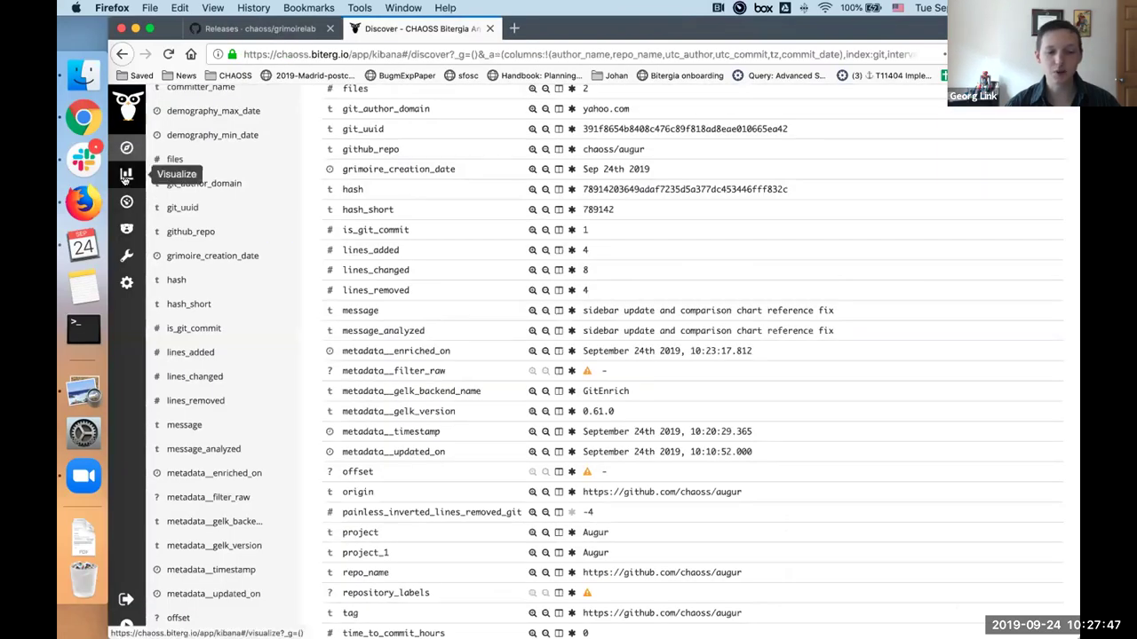
# Step: Create a new Vertical Bar visualization based on the git index
pyautogui.click(126, 175)
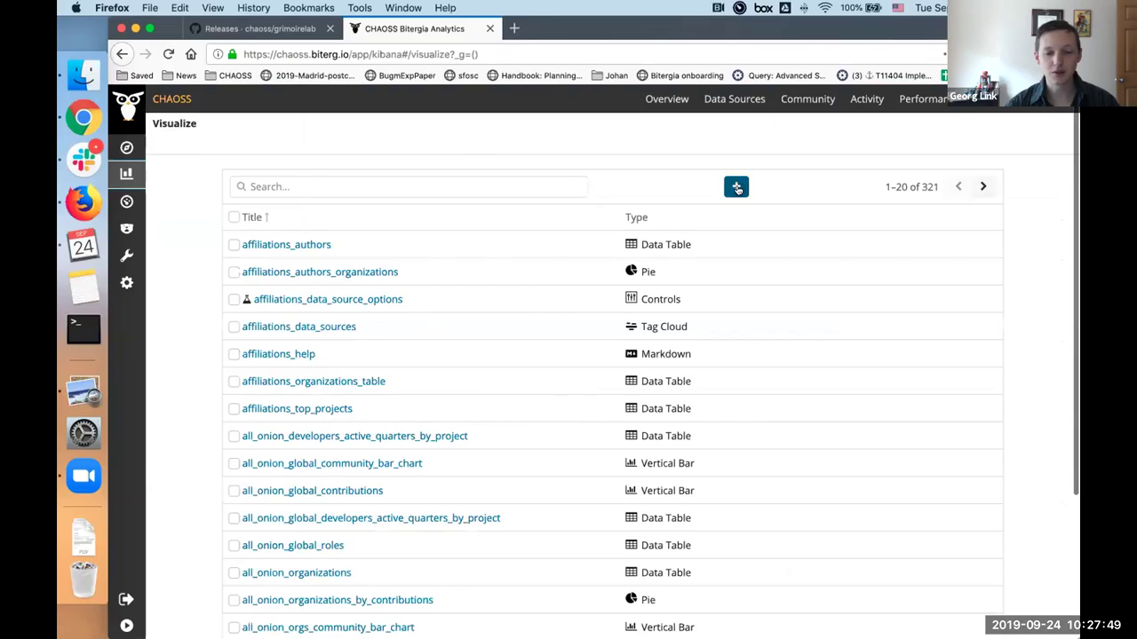
pyautogui.click(736, 188)
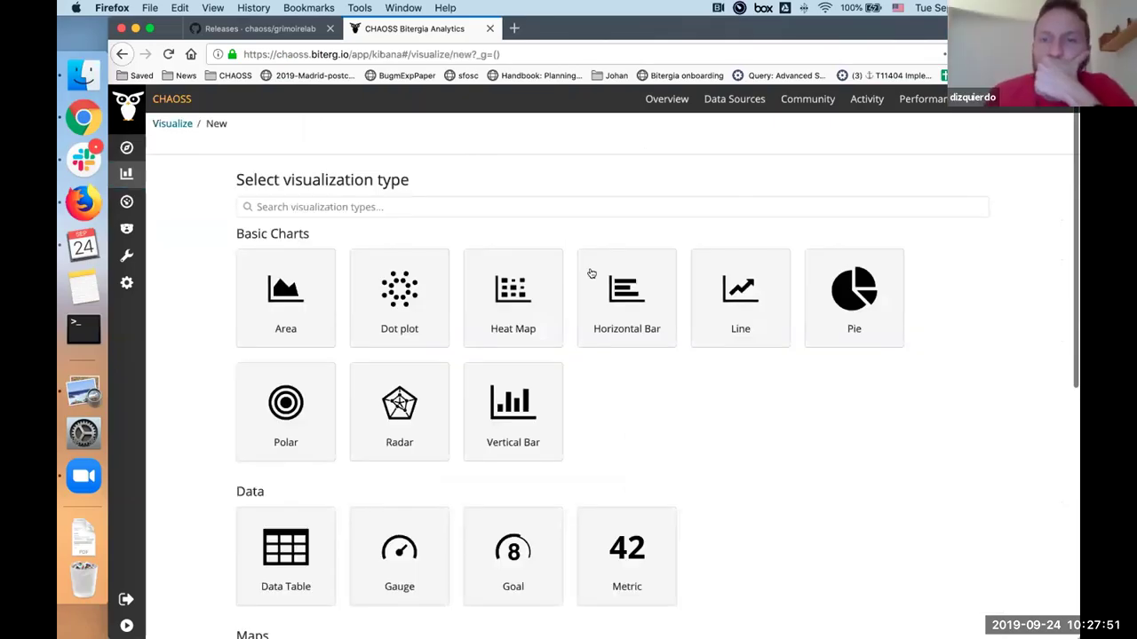
pyautogui.click(512, 420)
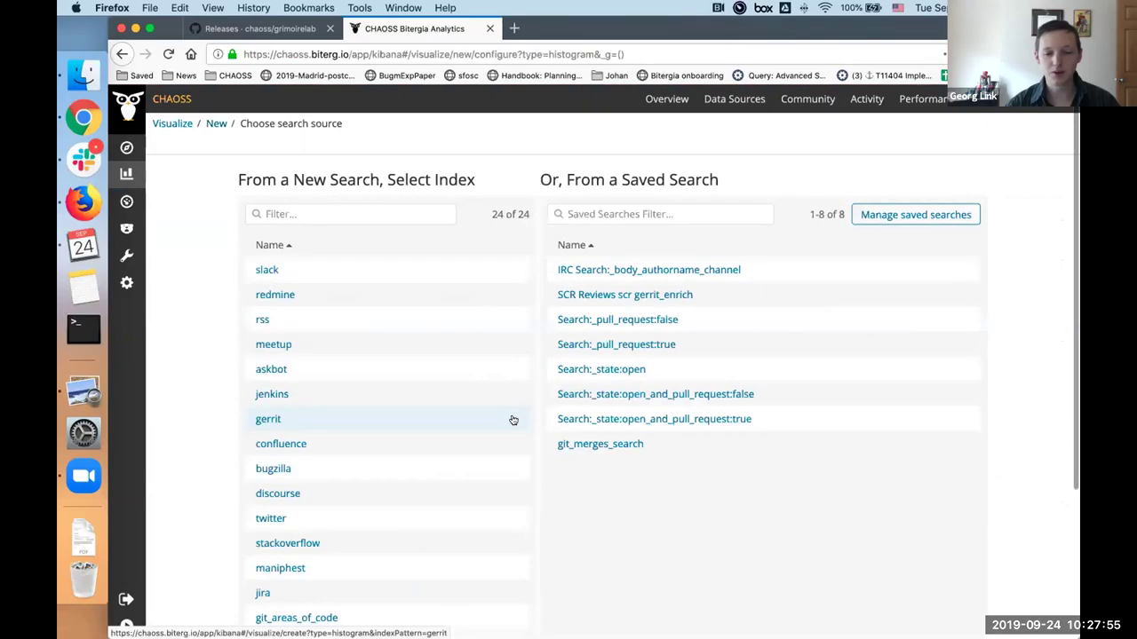
pyautogui.scroll(-5, 263, 571)
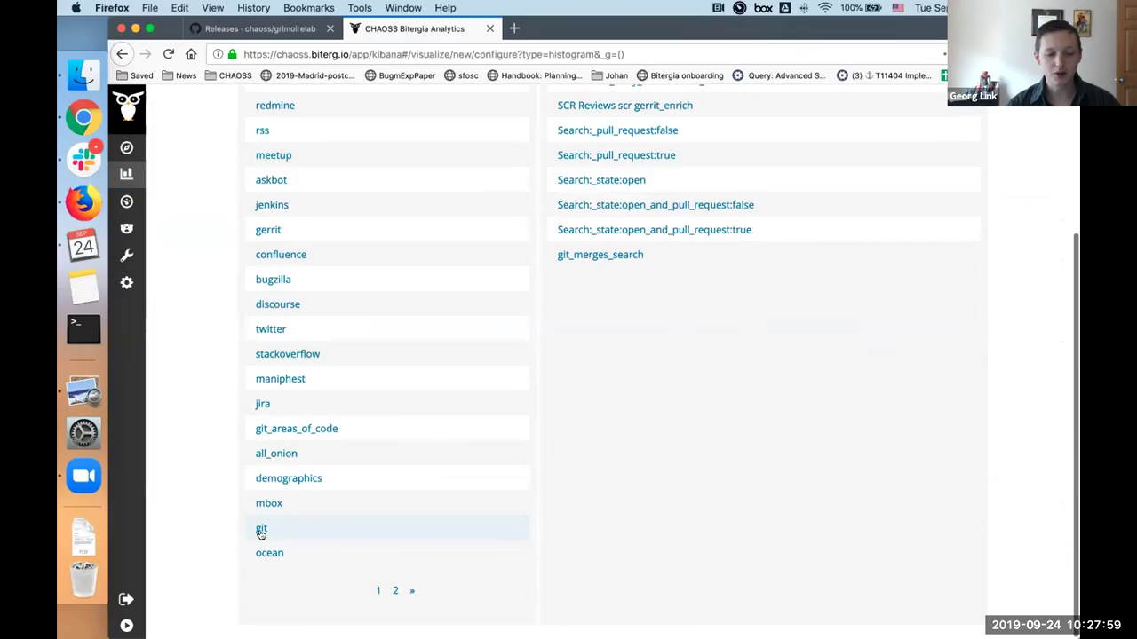
pyautogui.click(262, 530)
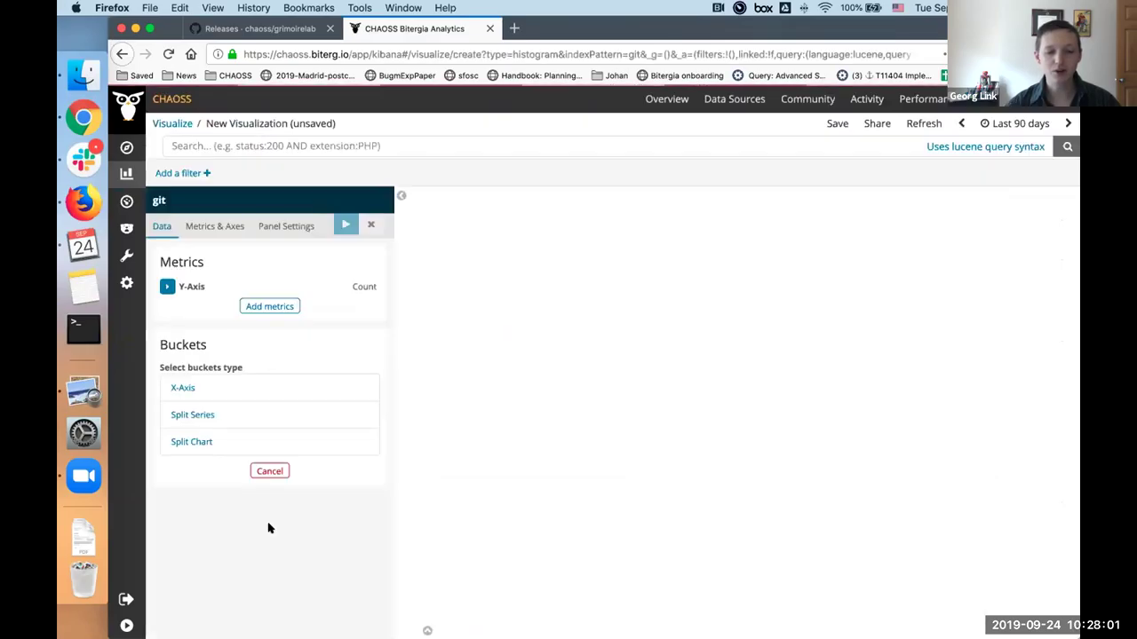
# Step: Set the y-axis metric to Unique Count of the uuid field
pyautogui.click(168, 288)
pyautogui.click(193, 323)
pyautogui.scroll(-5, 218, 437)
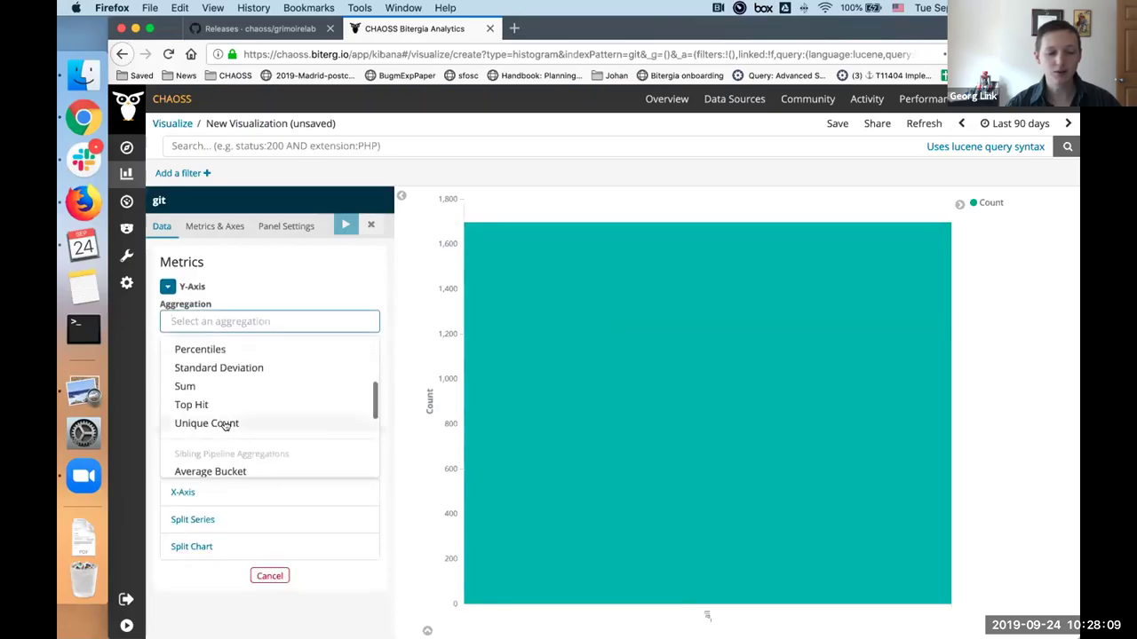
pyautogui.click(218, 426)
pyautogui.click(227, 371)
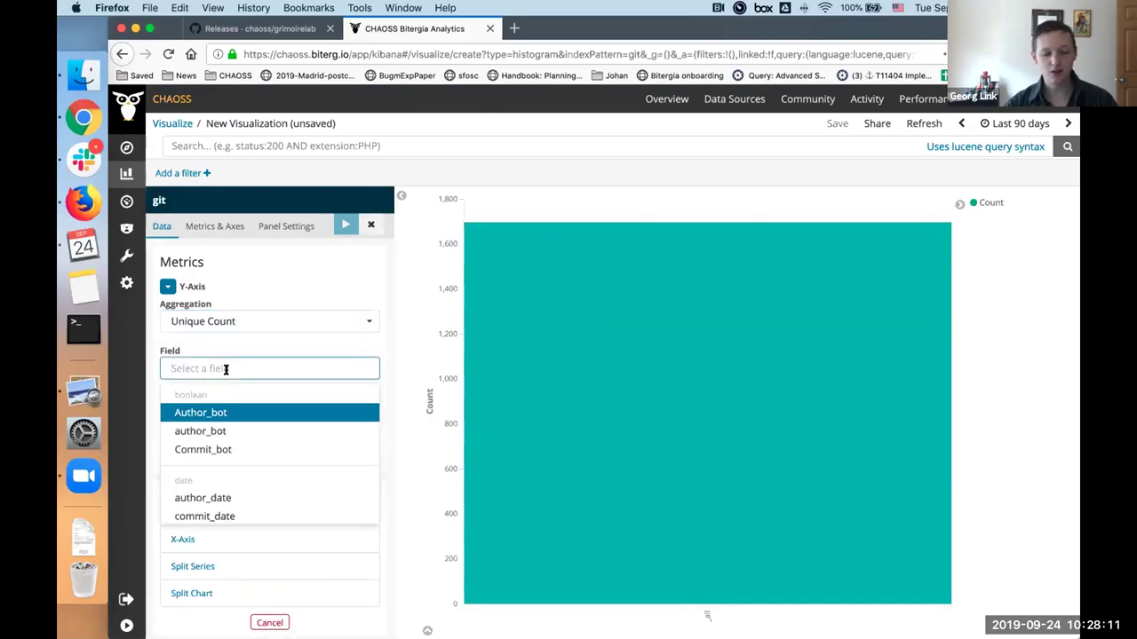
pyautogui.write('uuid')
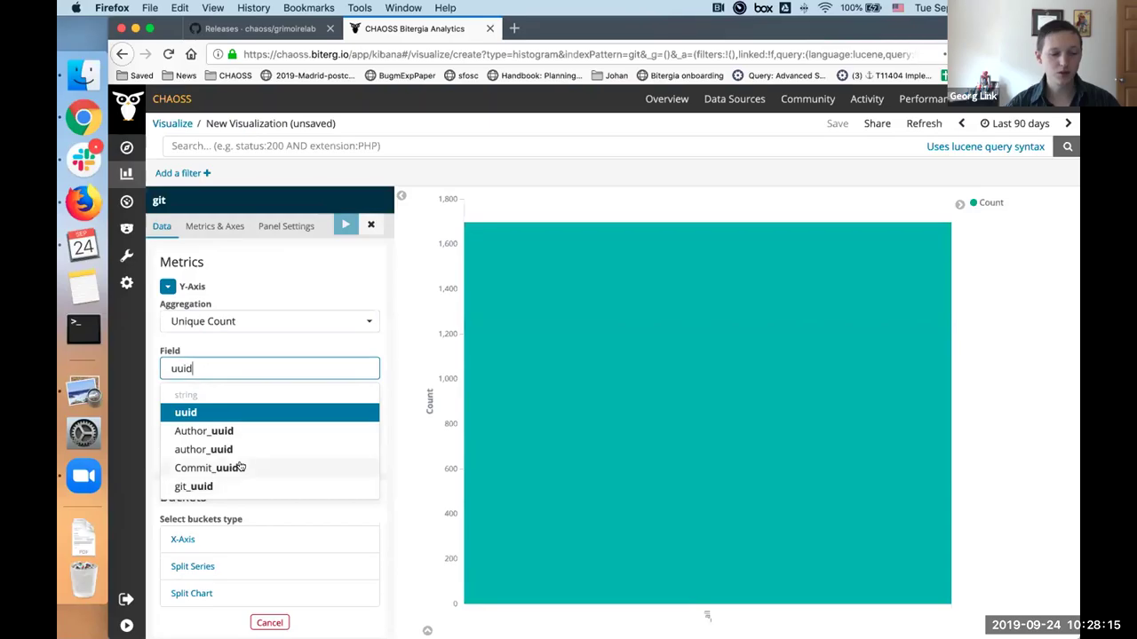
pyautogui.scroll(-1, 240, 468)
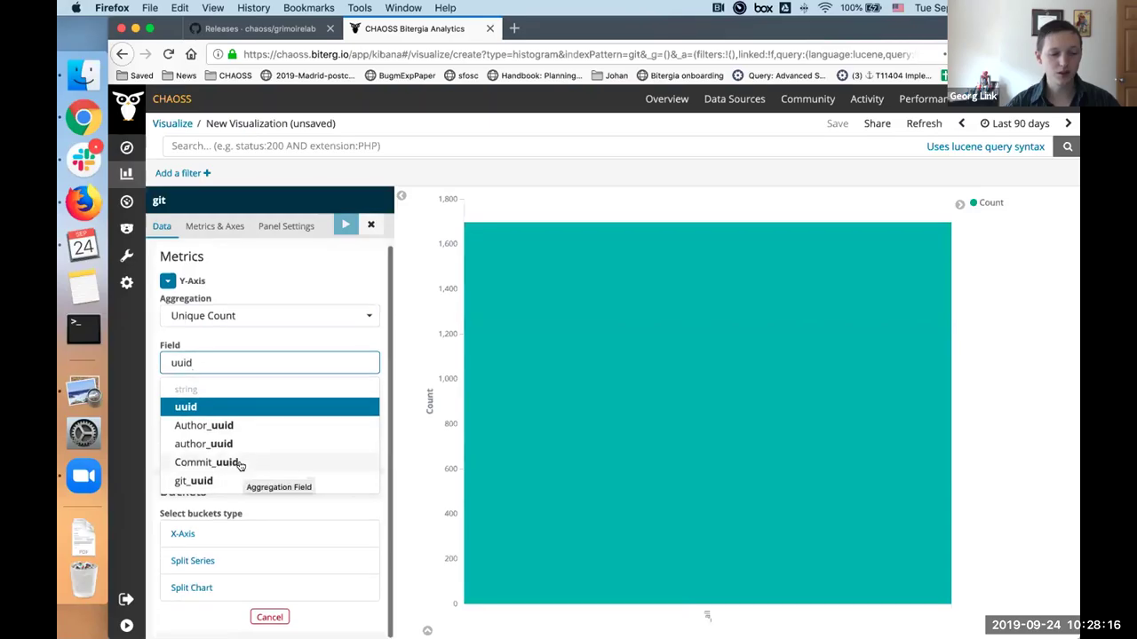
pyautogui.click(189, 407)
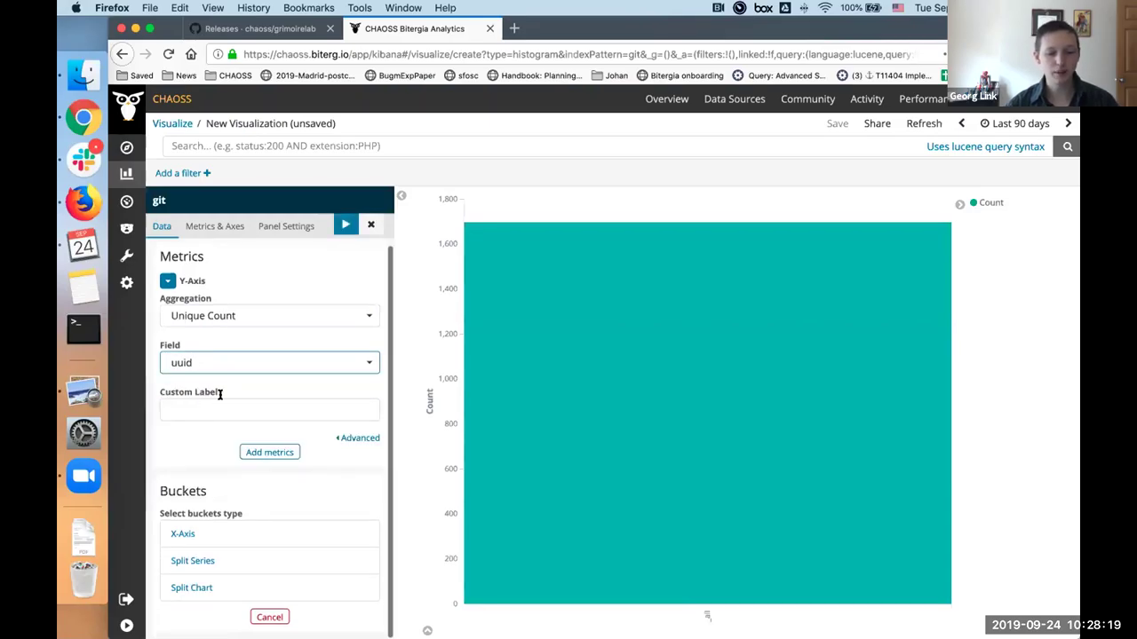
# Step: Bucket the x-axis as an hourly Date Histogram on utc_commit and apply it
pyautogui.click(185, 444)
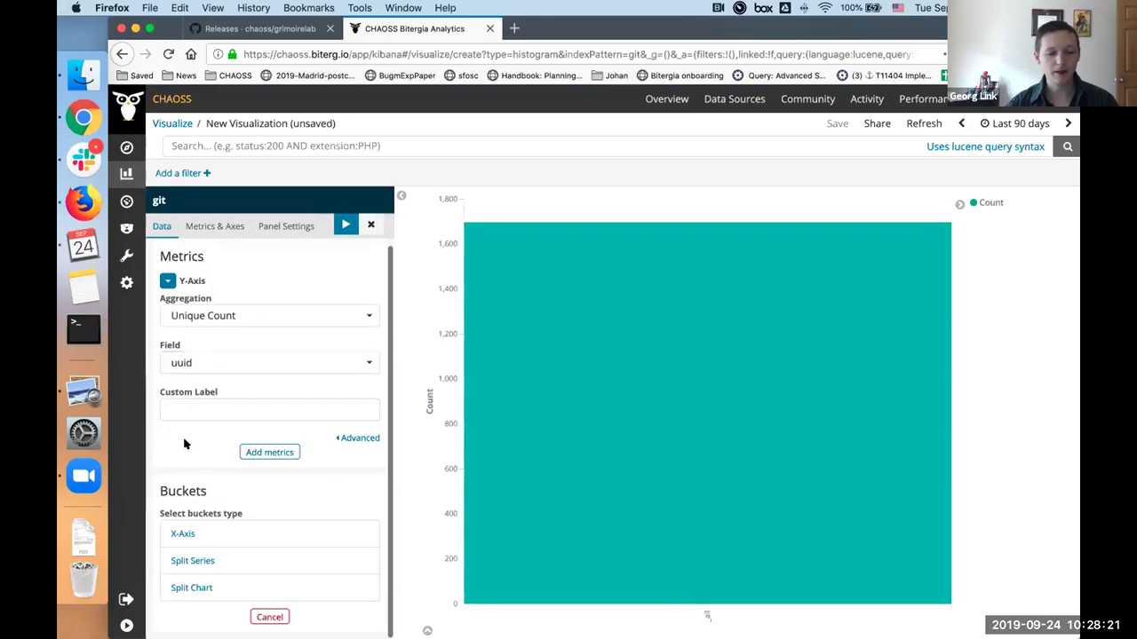
pyautogui.click(183, 534)
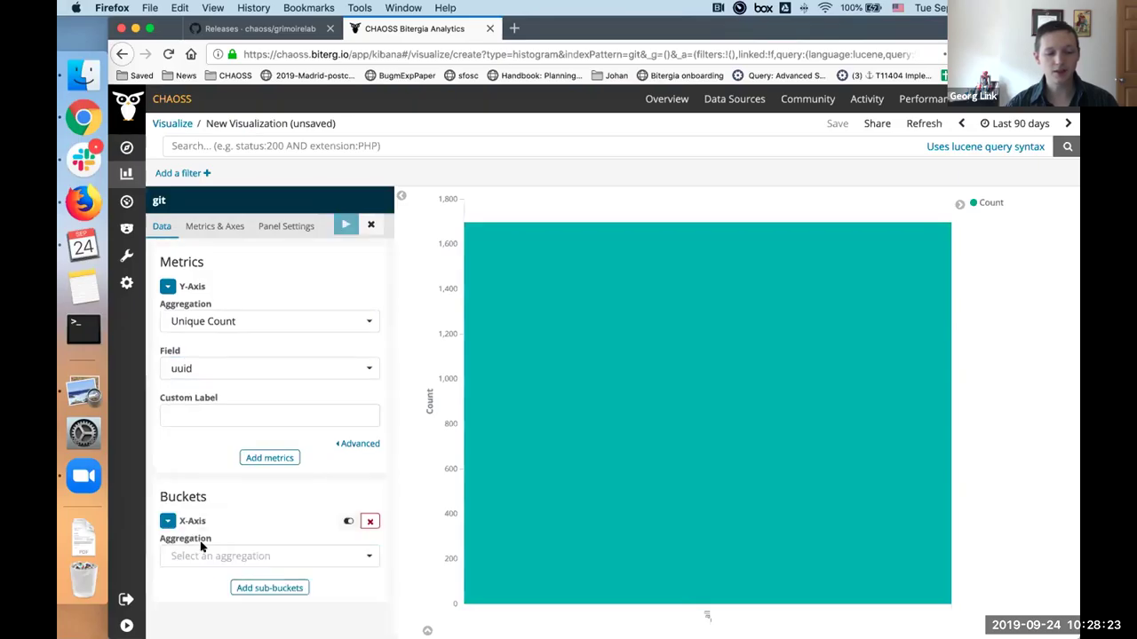
pyautogui.click(210, 558)
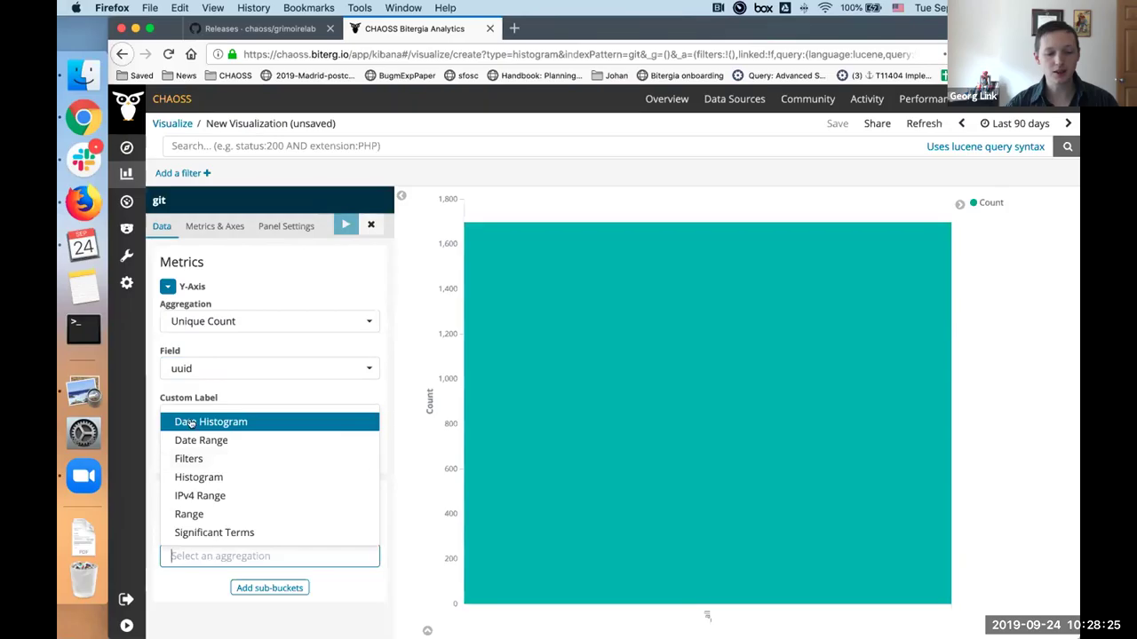
pyautogui.click(192, 421)
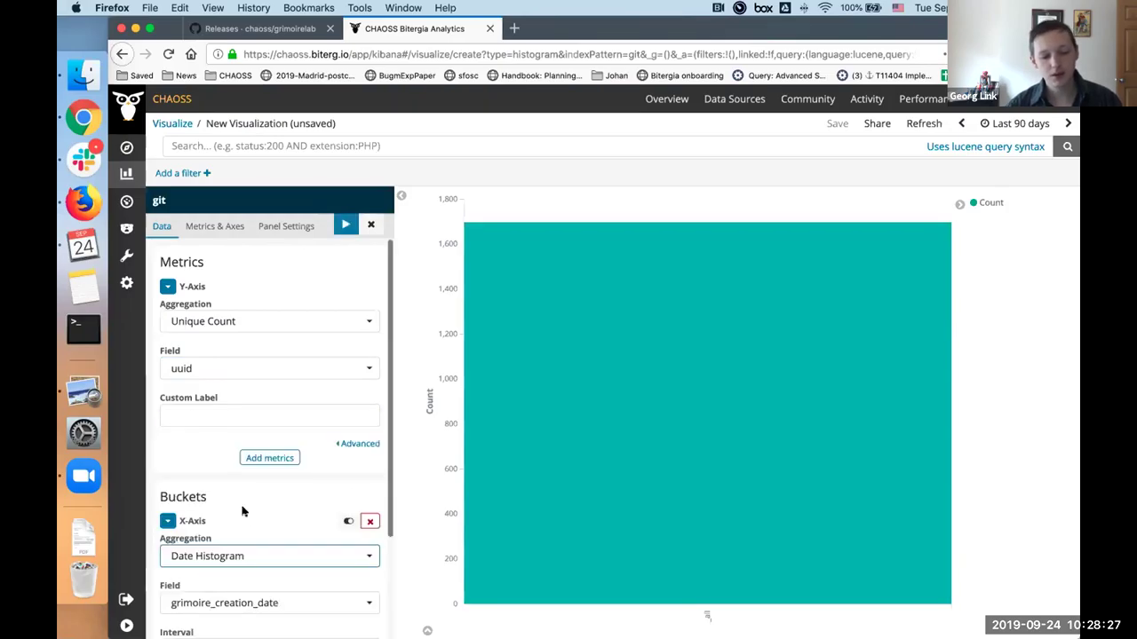
pyautogui.scroll(-2, 248, 498)
pyautogui.click(267, 481)
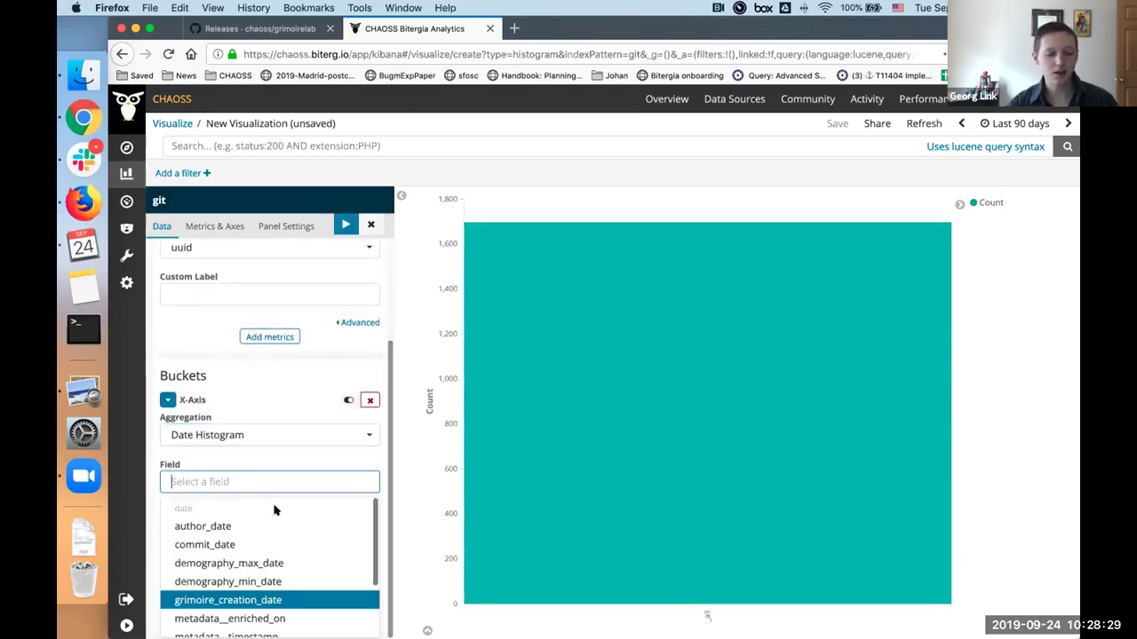
pyautogui.scroll(-3, 285, 552)
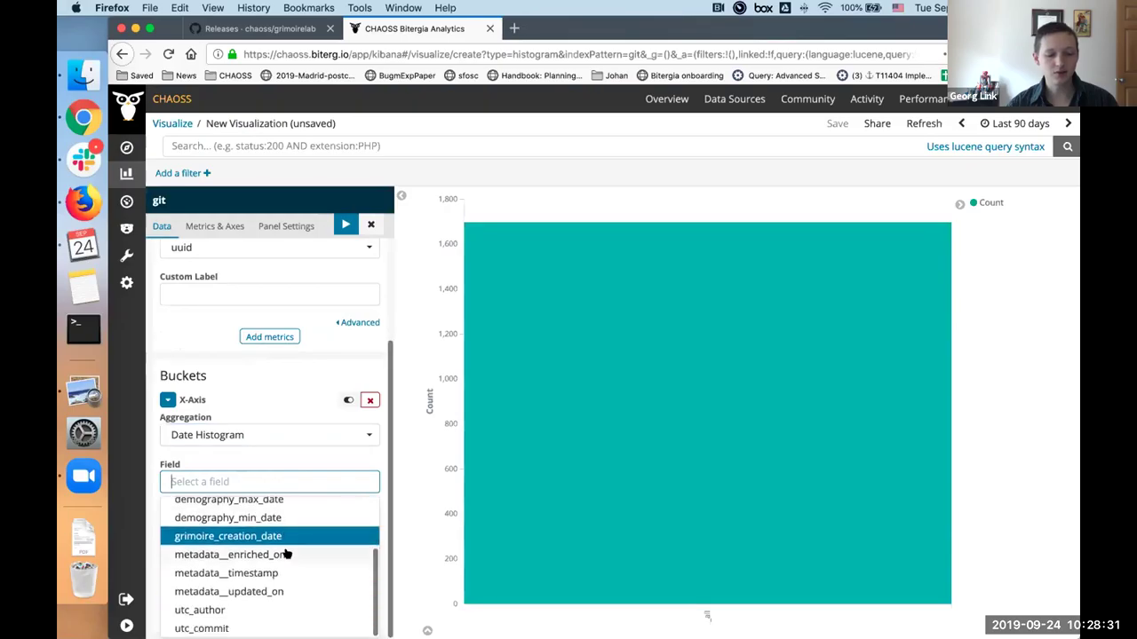
pyautogui.click(214, 628)
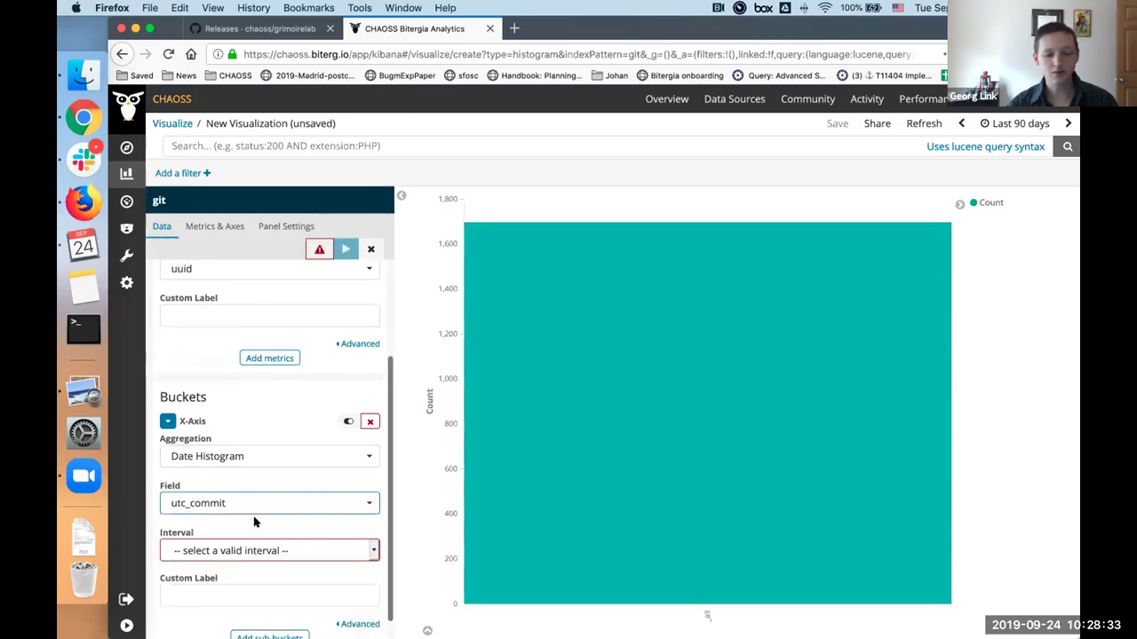
pyautogui.scroll(-1, 254, 524)
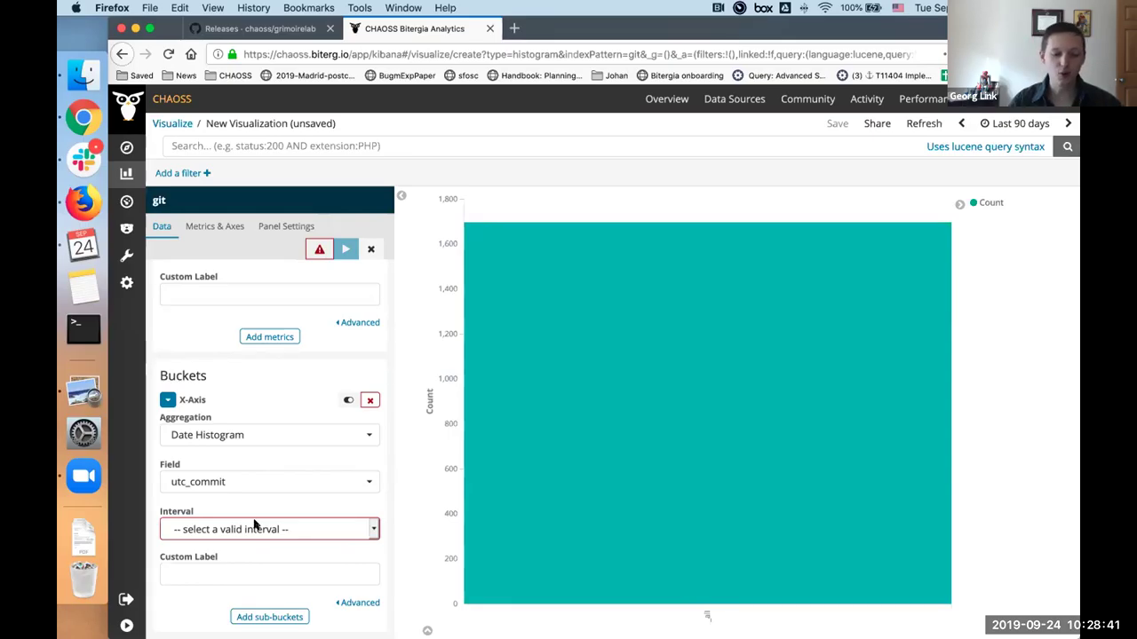
pyautogui.click(254, 530)
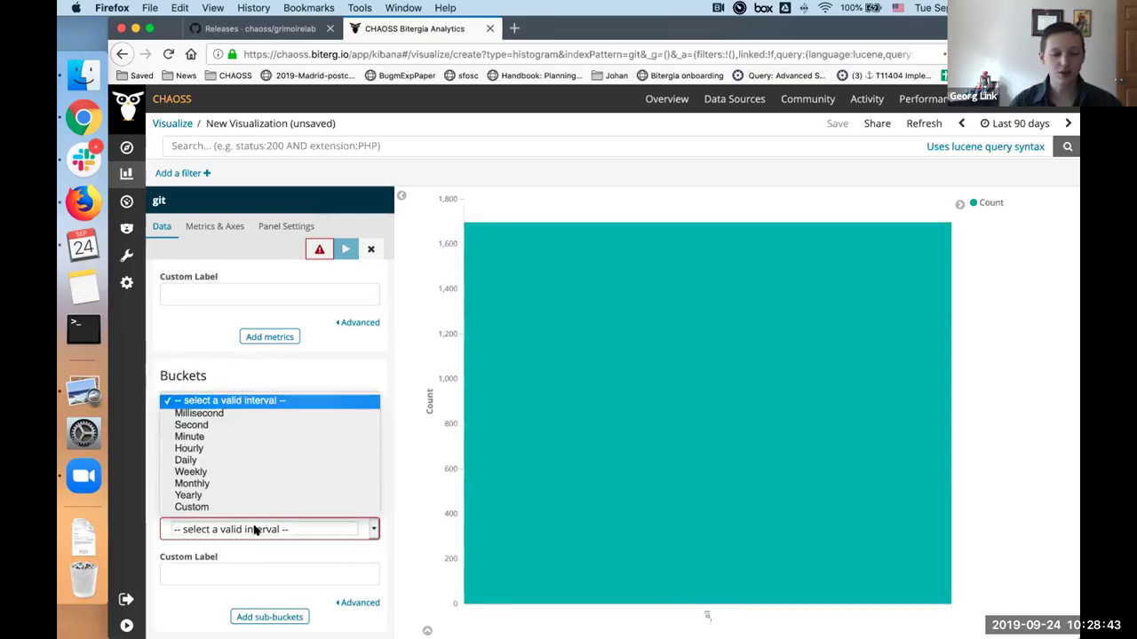
pyautogui.click(205, 448)
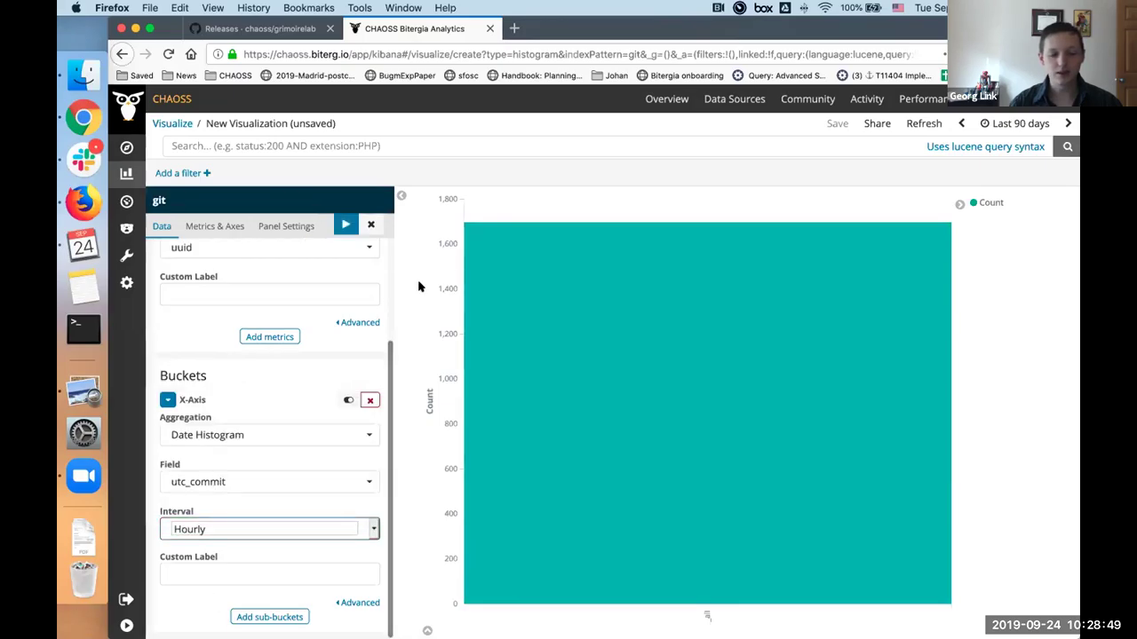
pyautogui.click(338, 229)
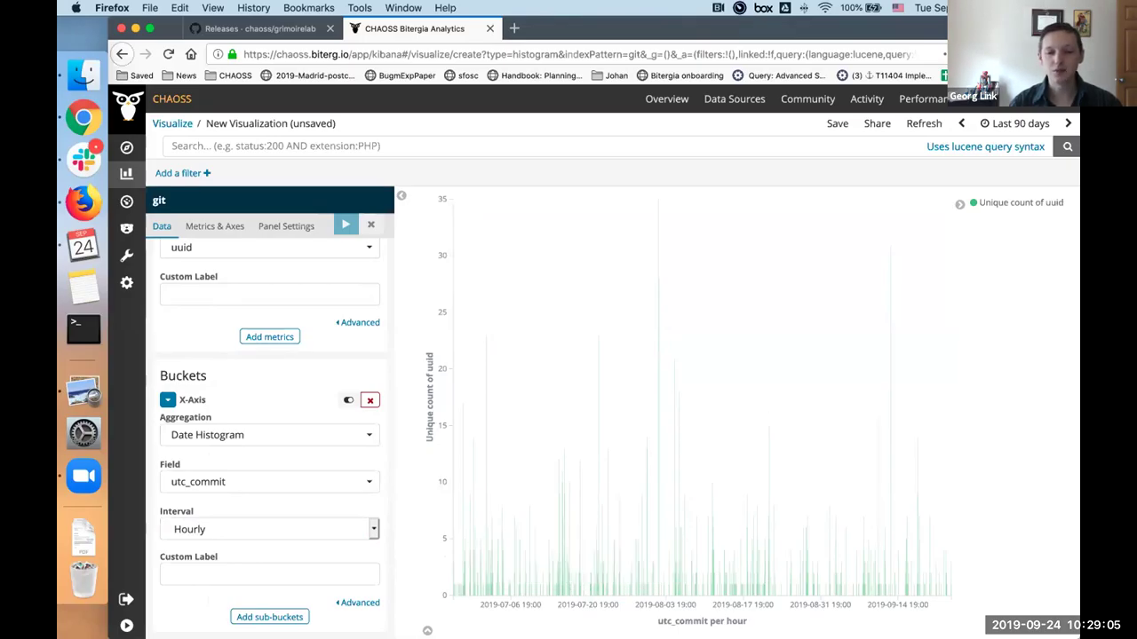
# Step: Change the time range from Last 90 days to Last 7 days
pyautogui.click(1025, 125)
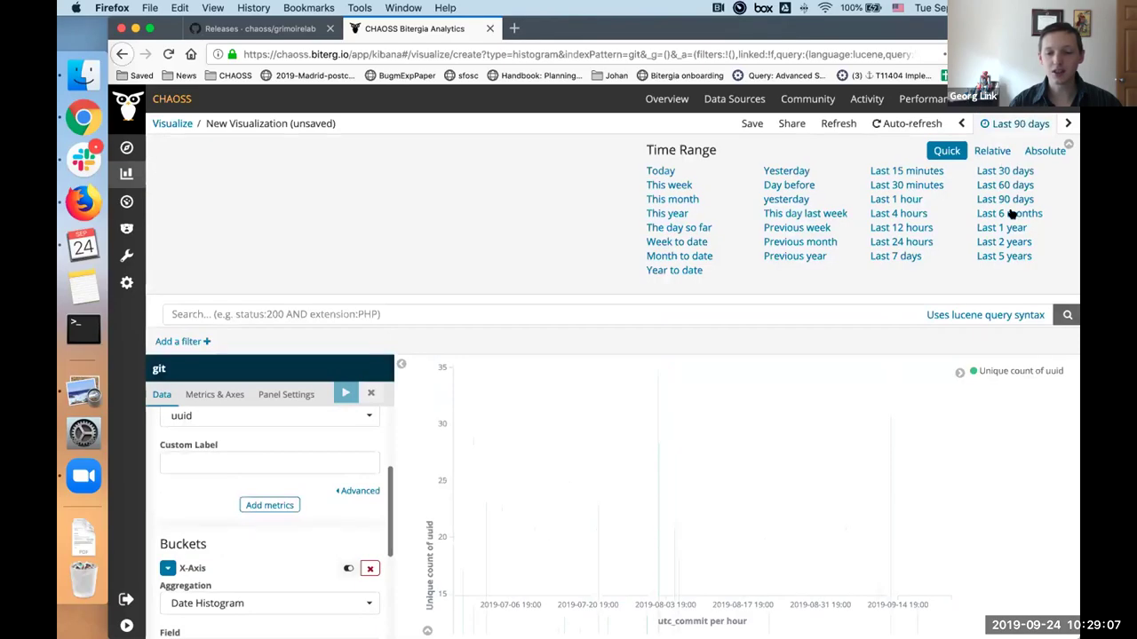
pyautogui.click(897, 256)
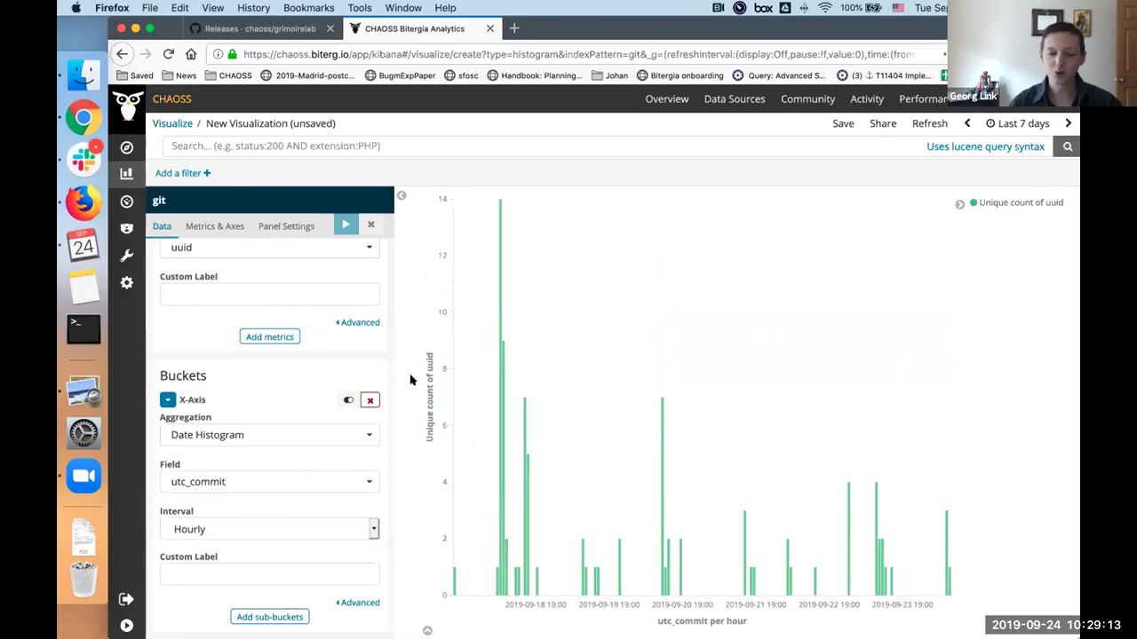
pyautogui.scroll(1, 371, 387)
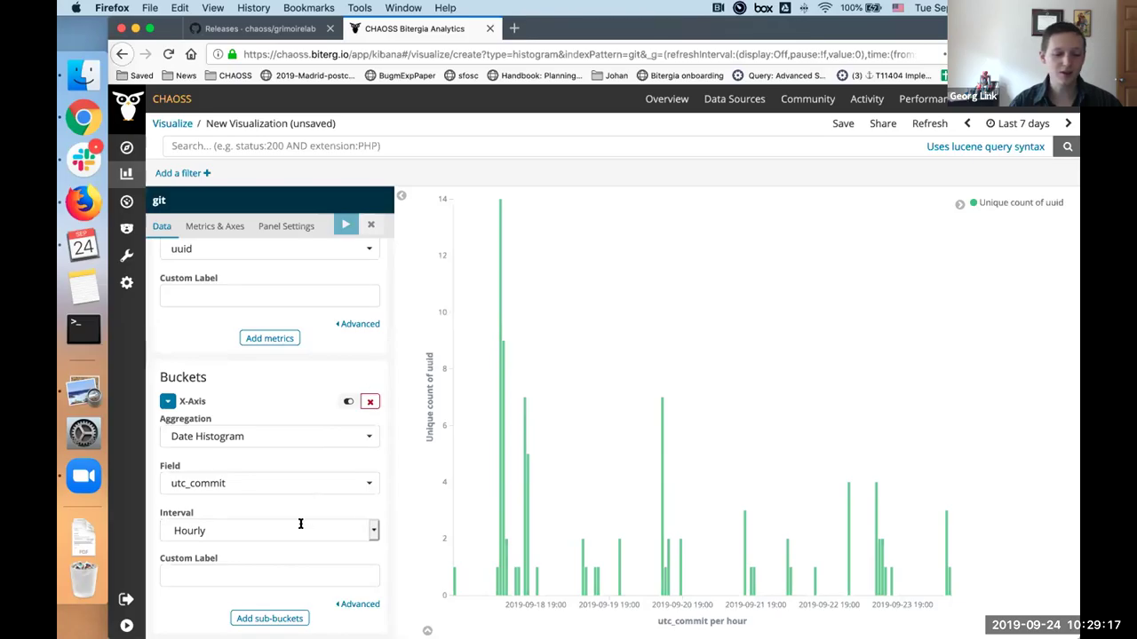
# Step: Start a Split Series sub-bucket, then remove the unfinished attempt
pyautogui.click(264, 620)
pyautogui.scroll(-1, 263, 624)
pyautogui.scroll(-1, 263, 624)
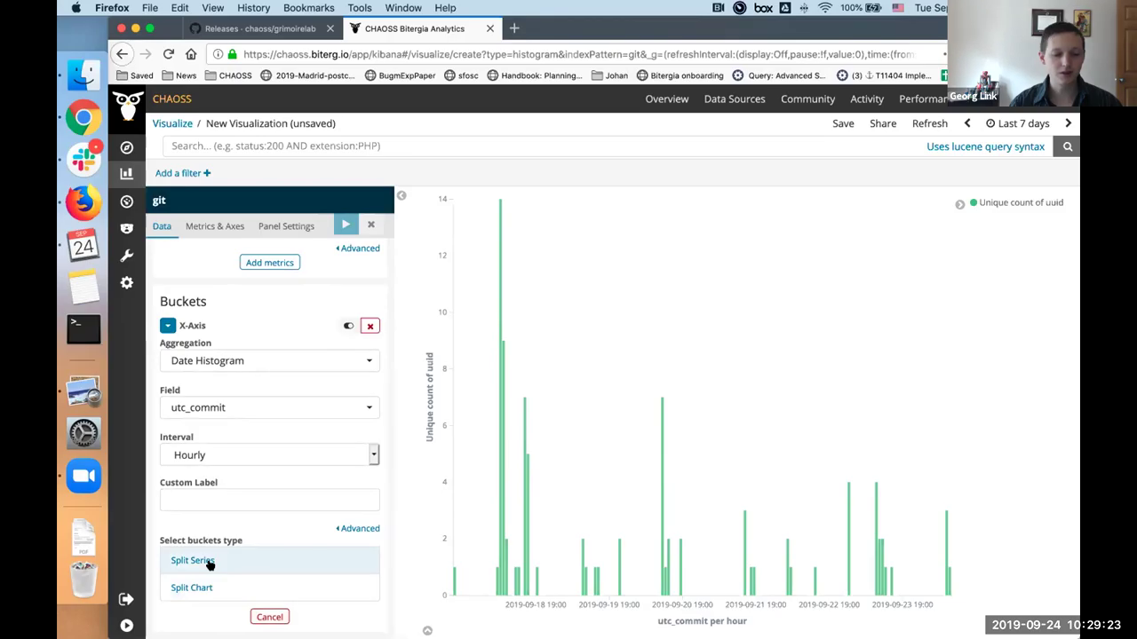
pyautogui.scroll(5, 211, 497)
pyautogui.scroll(-5, 210, 564)
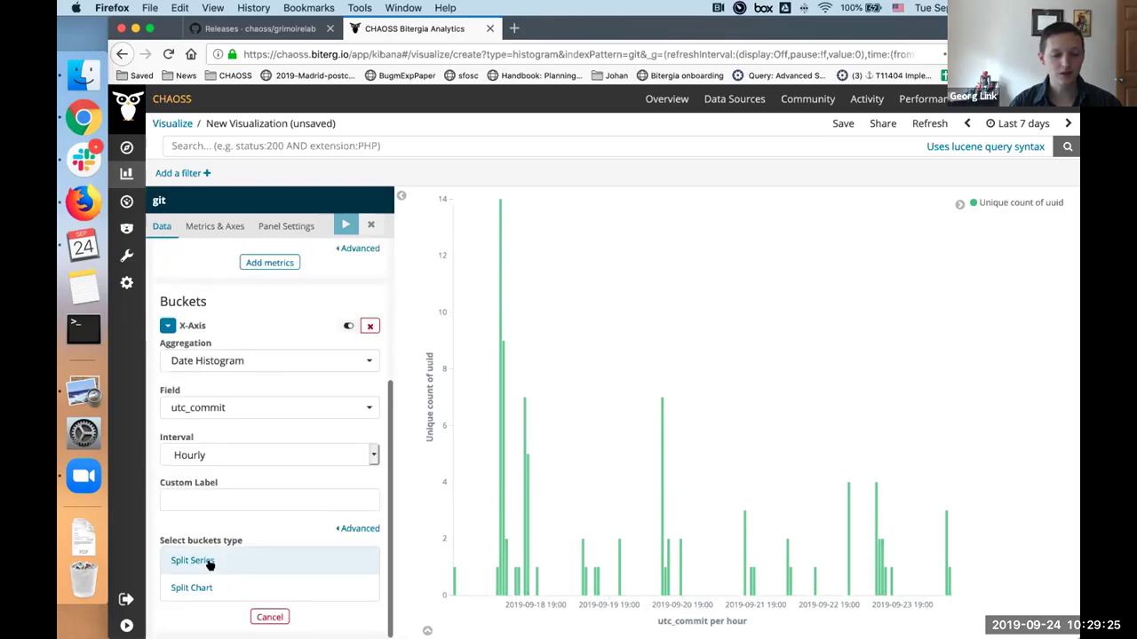
pyautogui.click(209, 561)
pyautogui.scroll(-2, 222, 532)
pyautogui.click(240, 491)
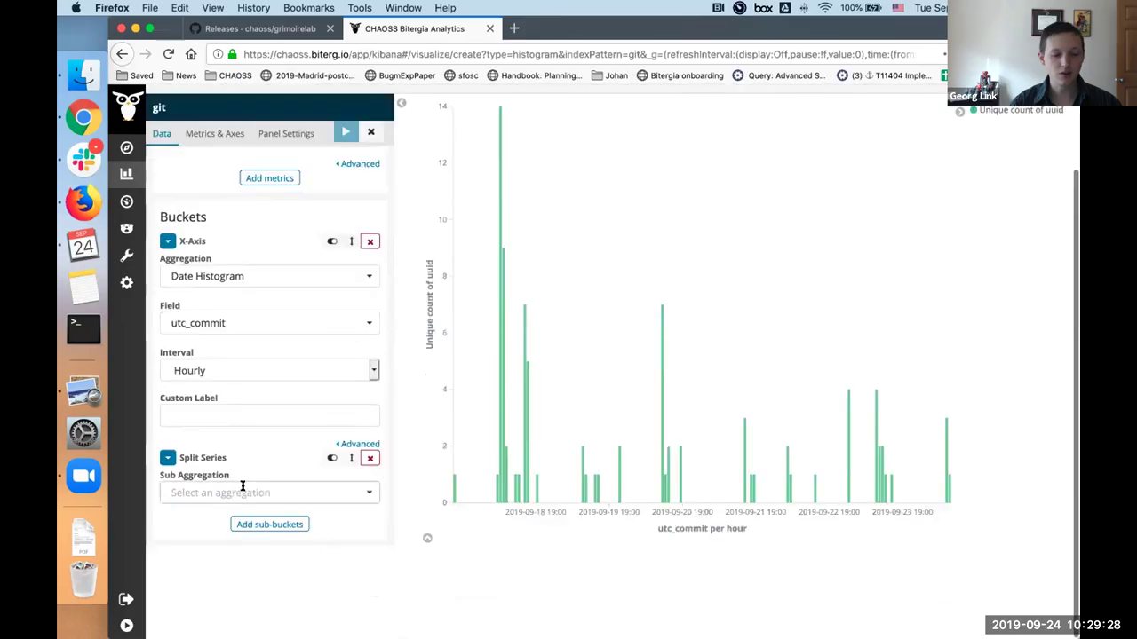
pyautogui.click(191, 517)
pyautogui.click(369, 480)
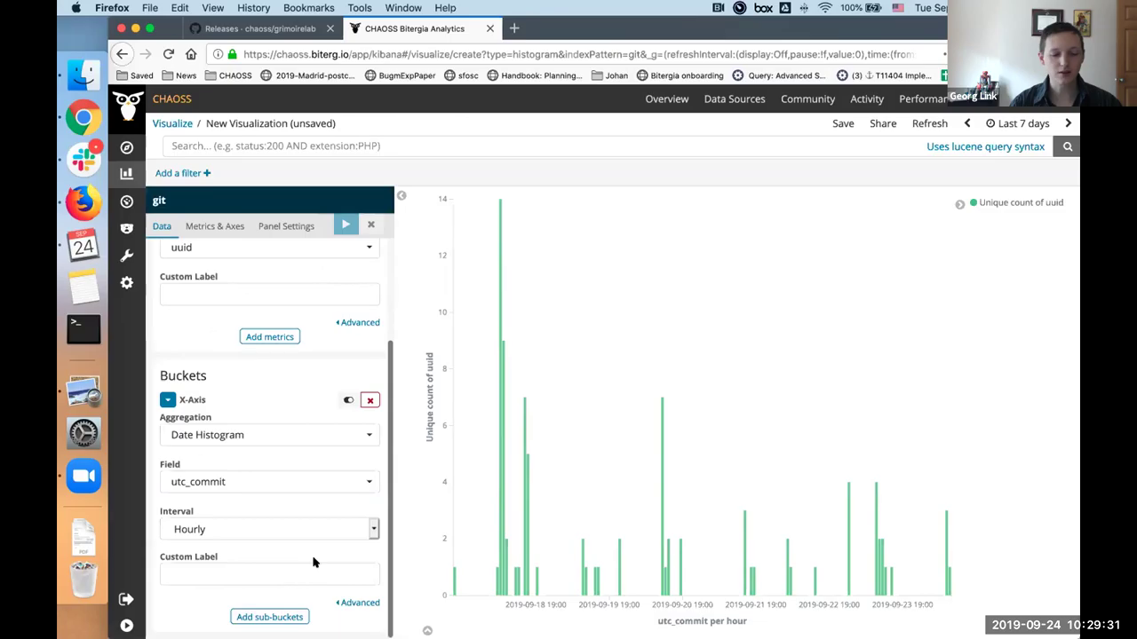
# Step: Add a Split Series Date Histogram on utc_commit with Daily interval and apply it
pyautogui.click(270, 617)
pyautogui.scroll(-2, 254, 569)
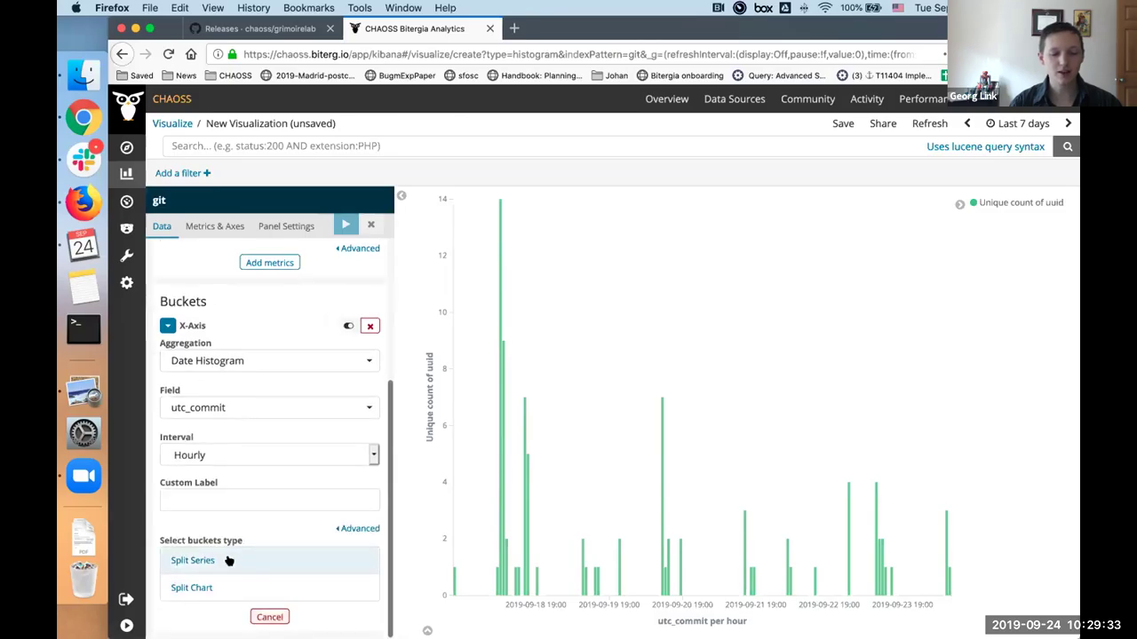
pyautogui.click(228, 561)
pyautogui.scroll(-1, 228, 560)
pyautogui.click(229, 554)
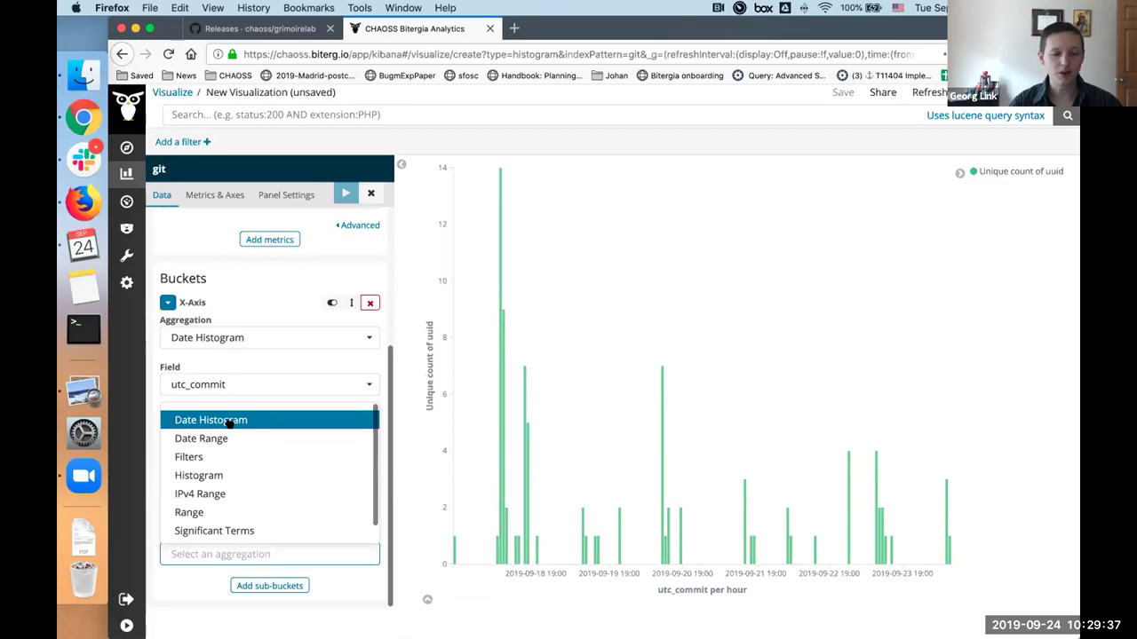
pyautogui.click(229, 421)
pyautogui.scroll(-3, 220, 586)
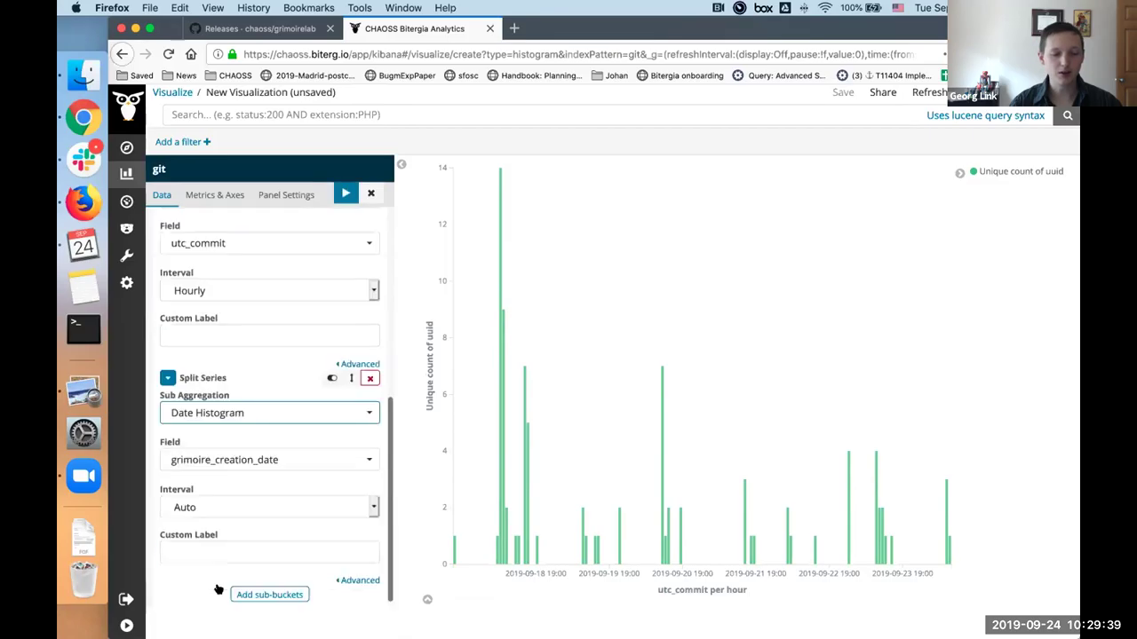
pyautogui.click(224, 451)
pyautogui.write('ut')
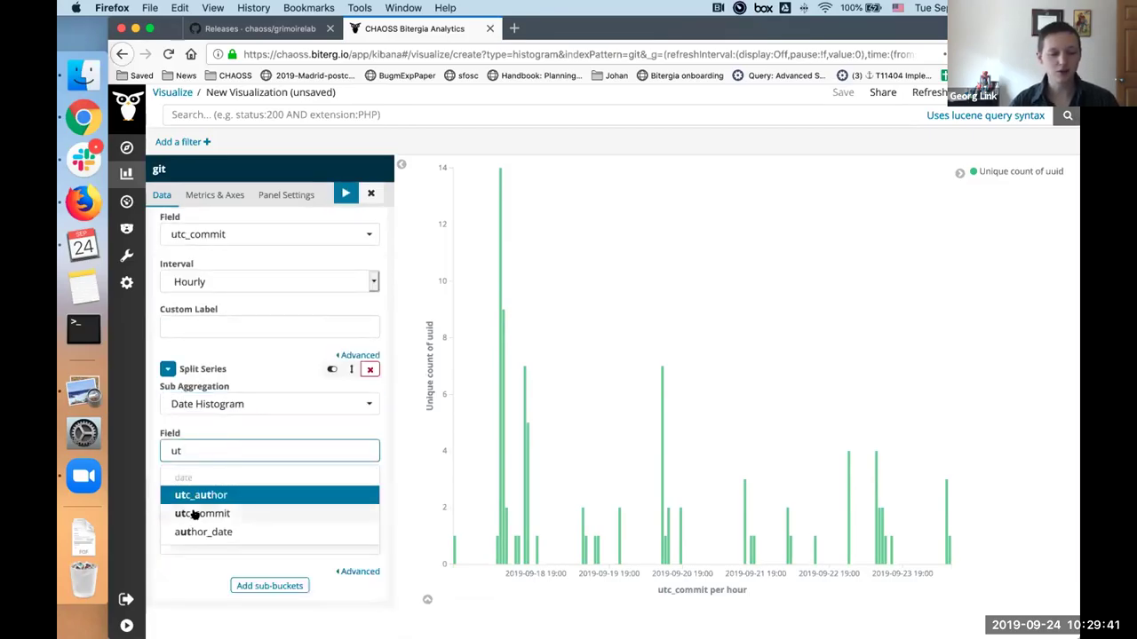
pyautogui.click(195, 513)
pyautogui.click(196, 517)
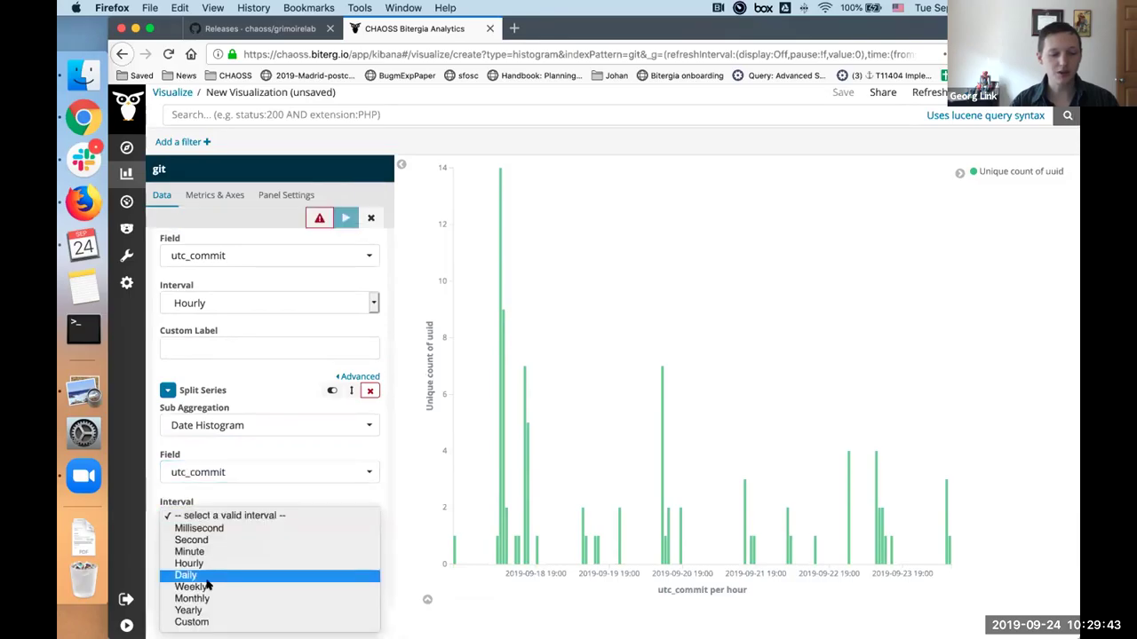
pyautogui.click(204, 578)
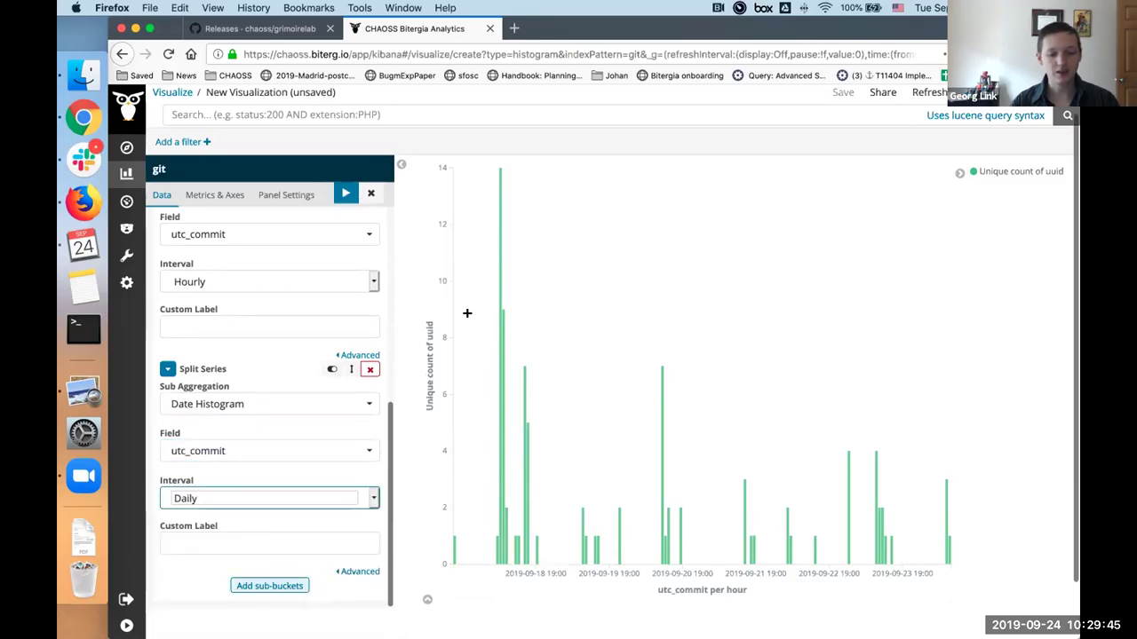
pyautogui.click(345, 192)
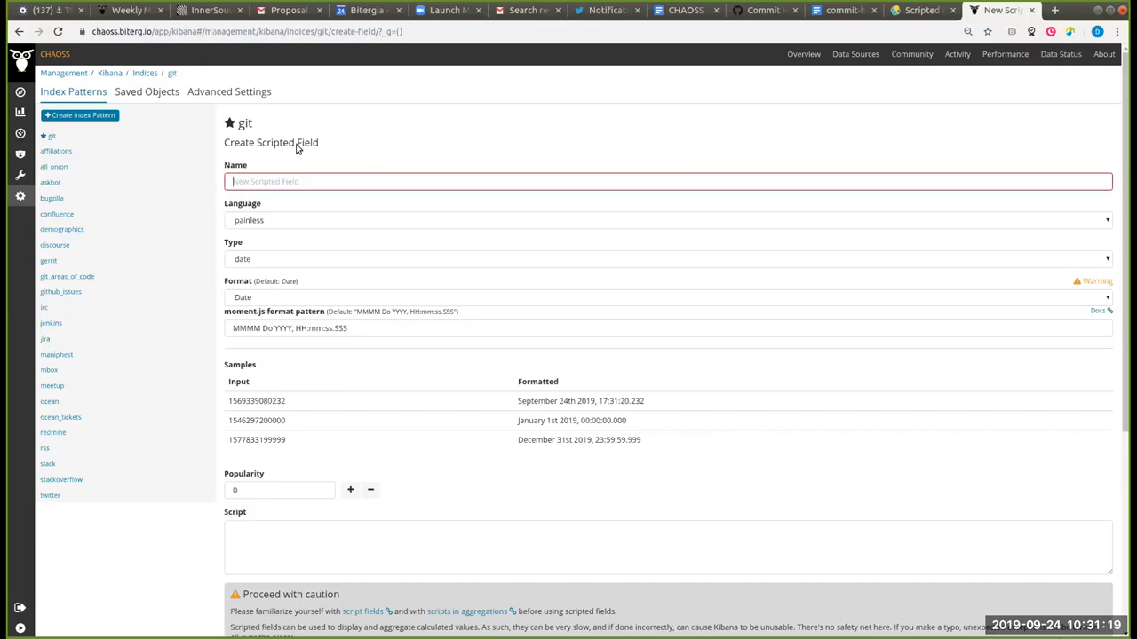
pyautogui.click(418, 329)
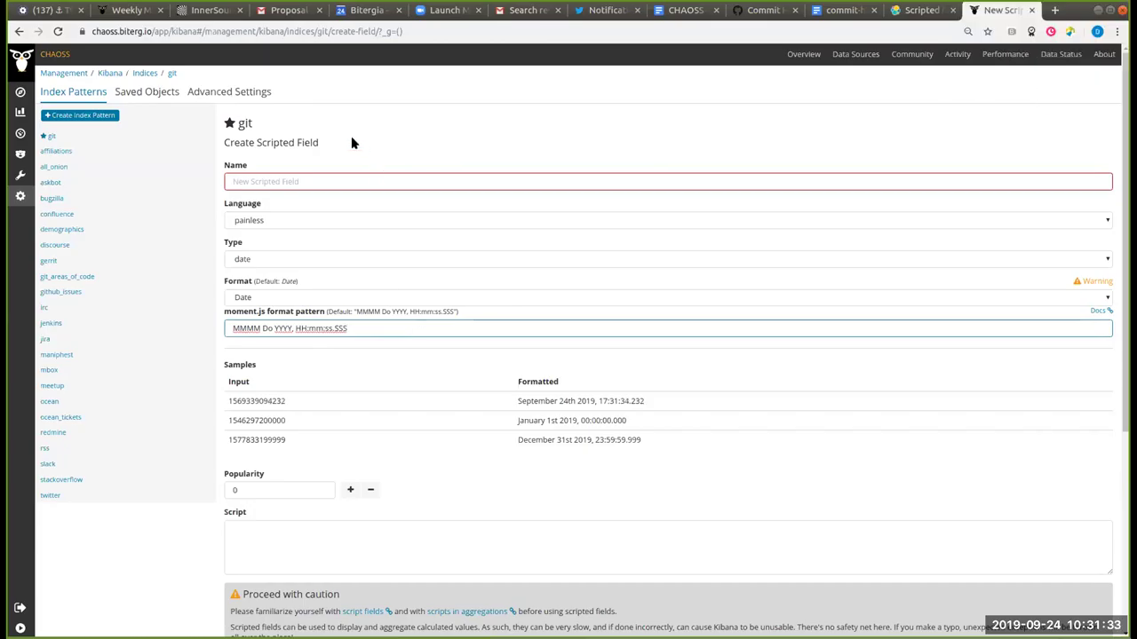
pyautogui.click(331, 182)
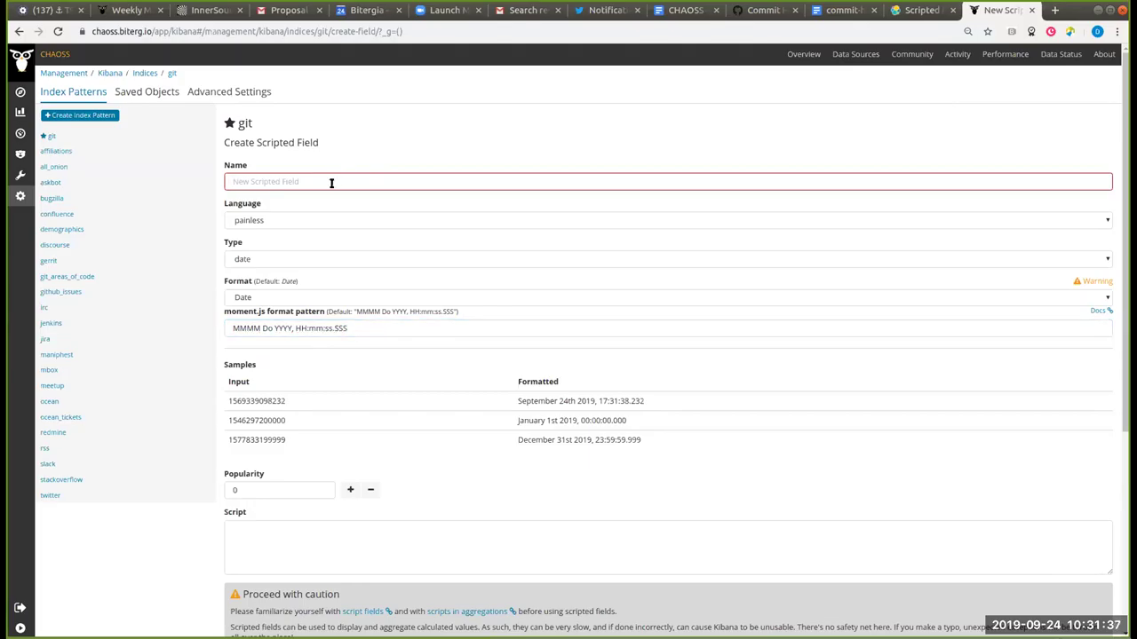
# Step: Read the issue #29 comments suggesting a heat map of commit weekdays and hours
pyautogui.click(769, 10)
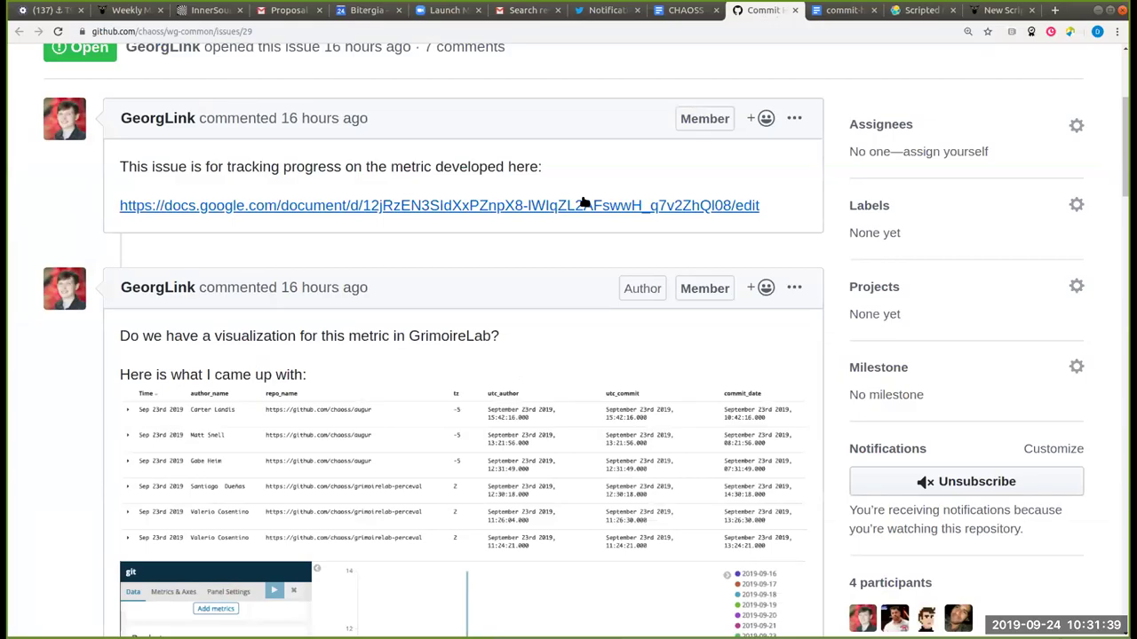
pyautogui.scroll(-10, 581, 204)
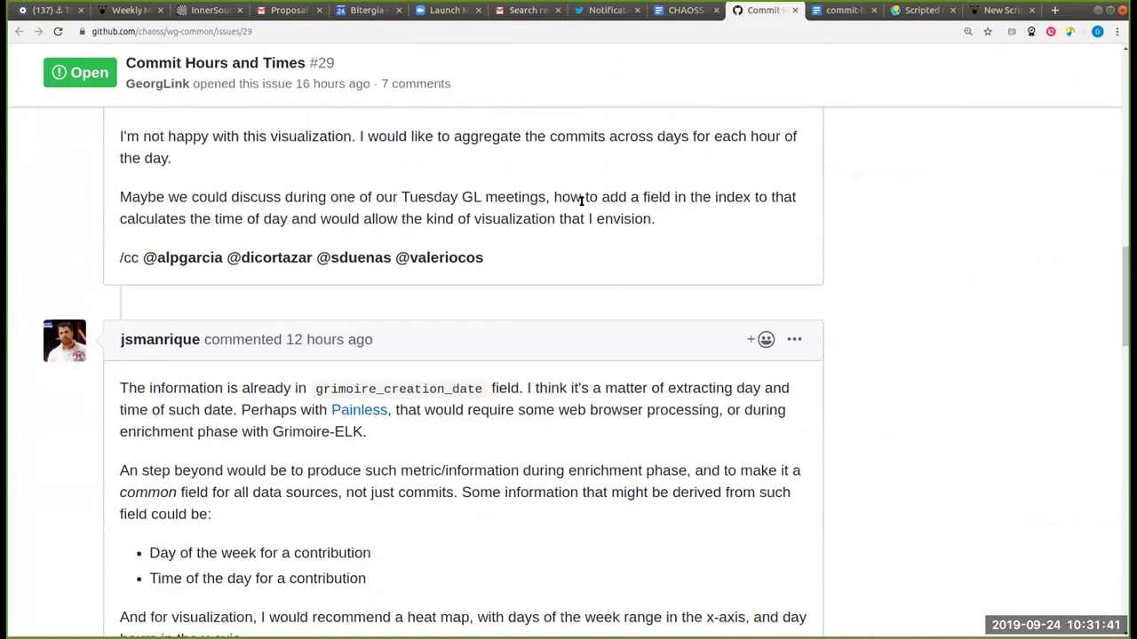
pyautogui.scroll(-4, 582, 200)
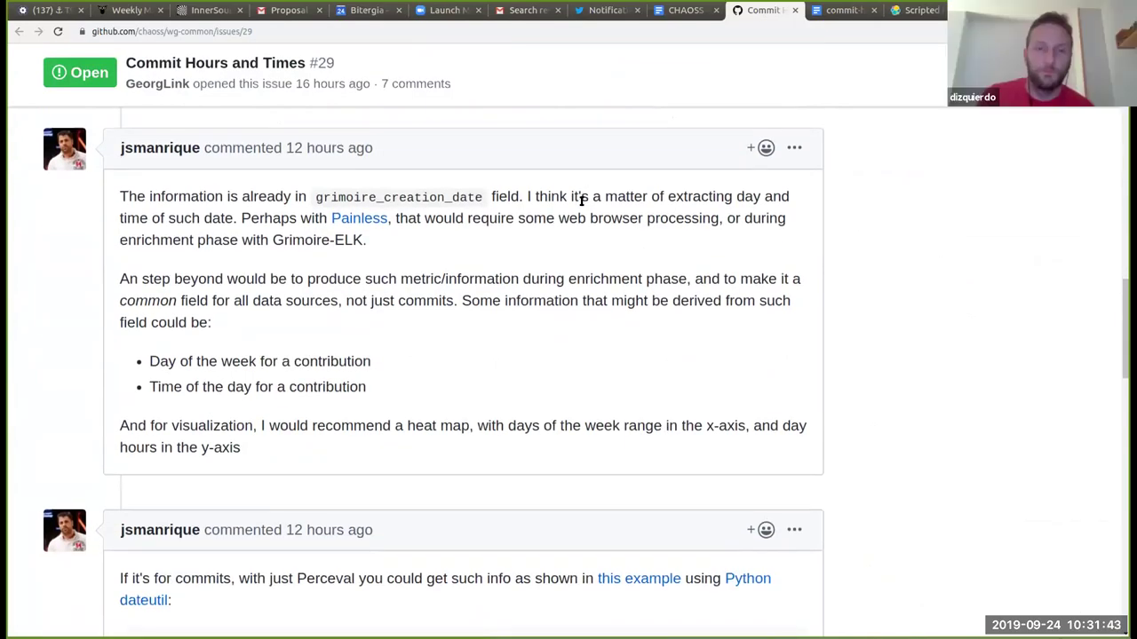
pyautogui.scroll(-6, 582, 201)
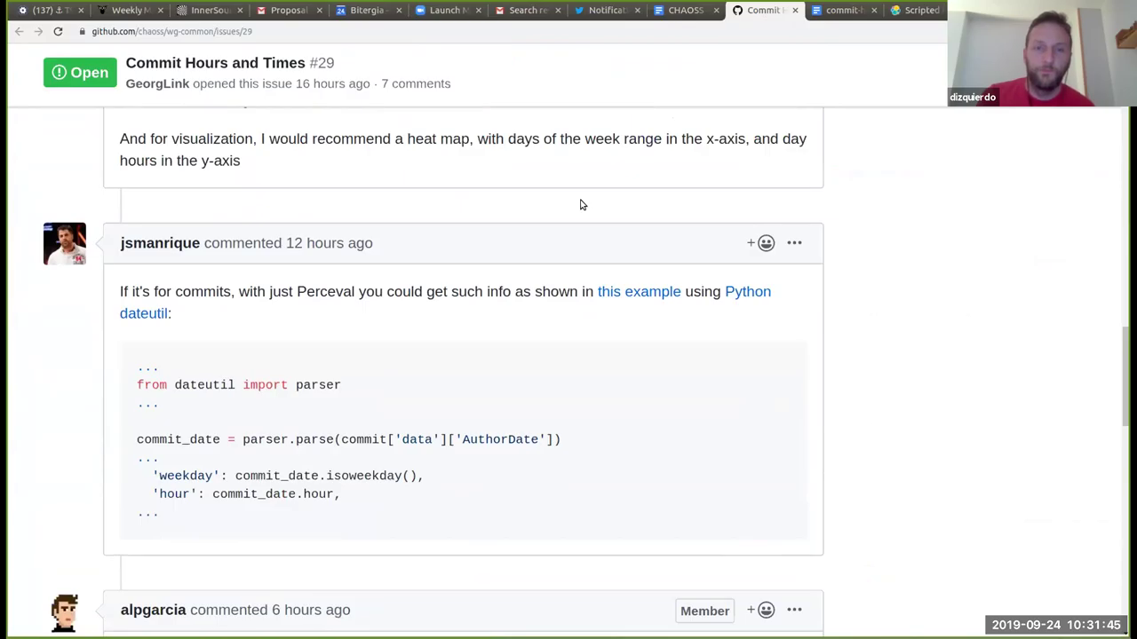
pyautogui.scroll(-14, 581, 204)
pyautogui.scroll(1, 582, 205)
pyautogui.scroll(12, 582, 205)
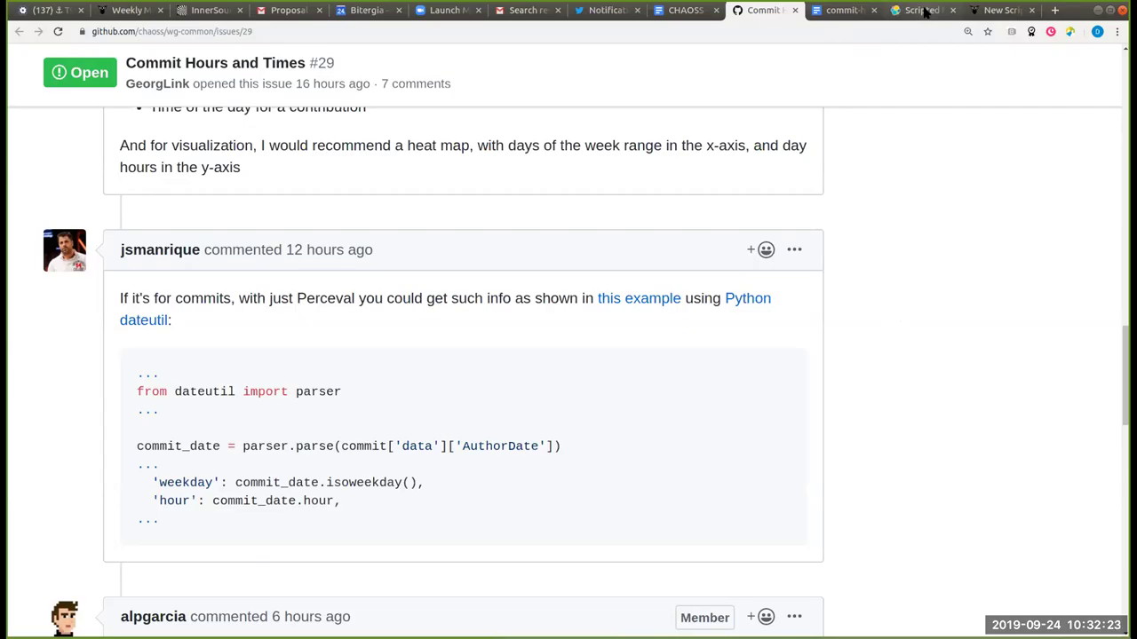
pyautogui.scroll(-1, 931, 163)
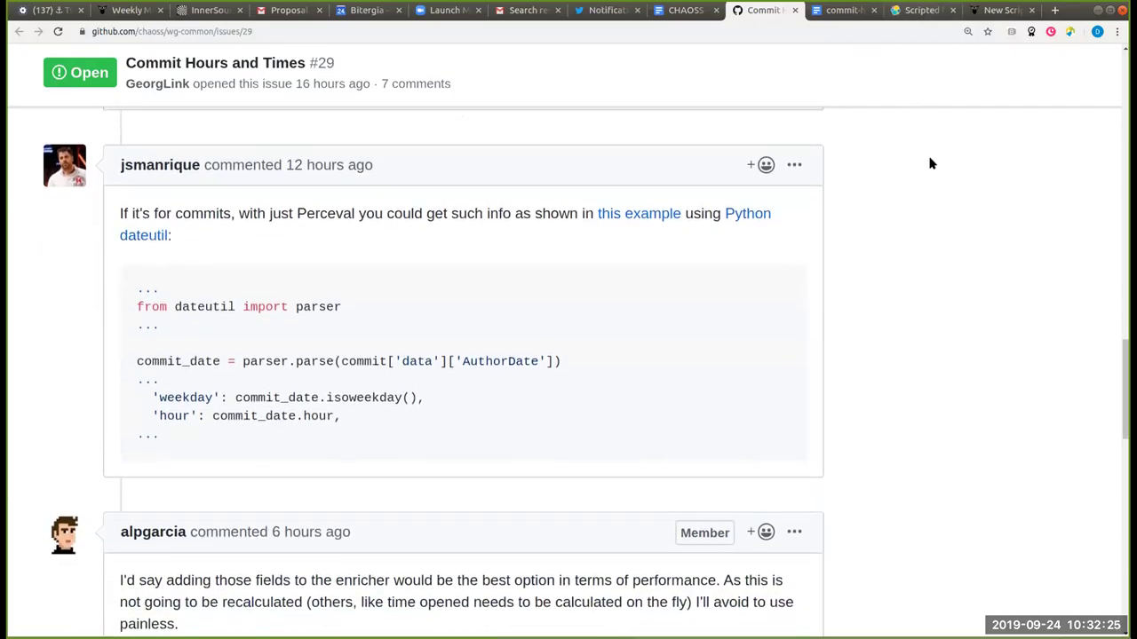
pyautogui.scroll(-1, 929, 160)
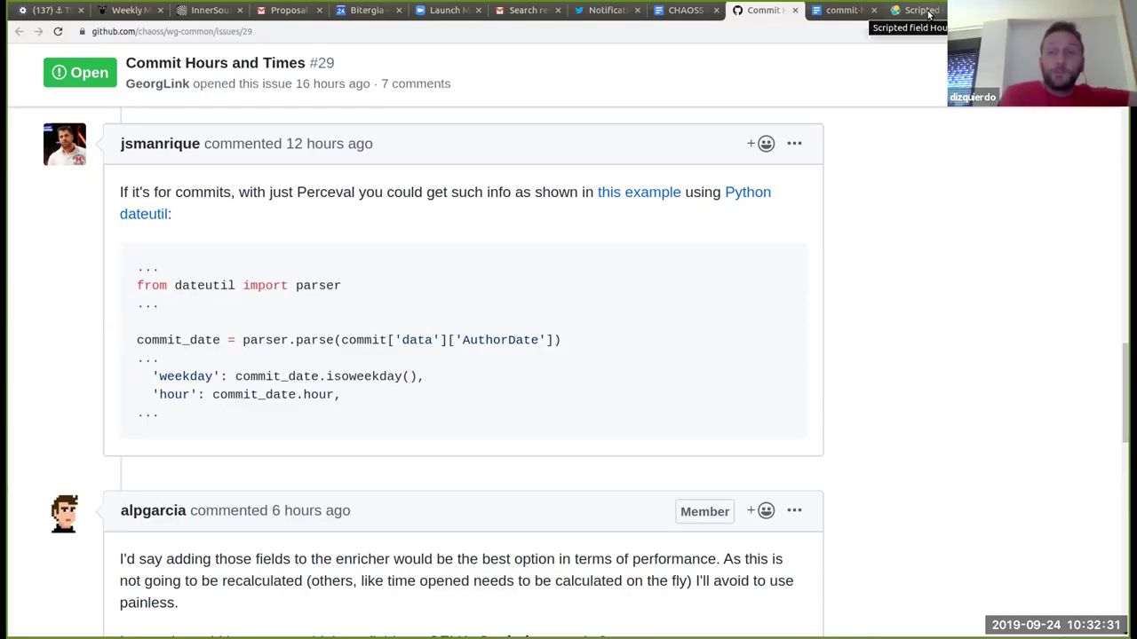
# Step: Check the Elastic HourOfDay() thread, enter test_hours in the scripted field form, zoom to 110%
pyautogui.click(924, 11)
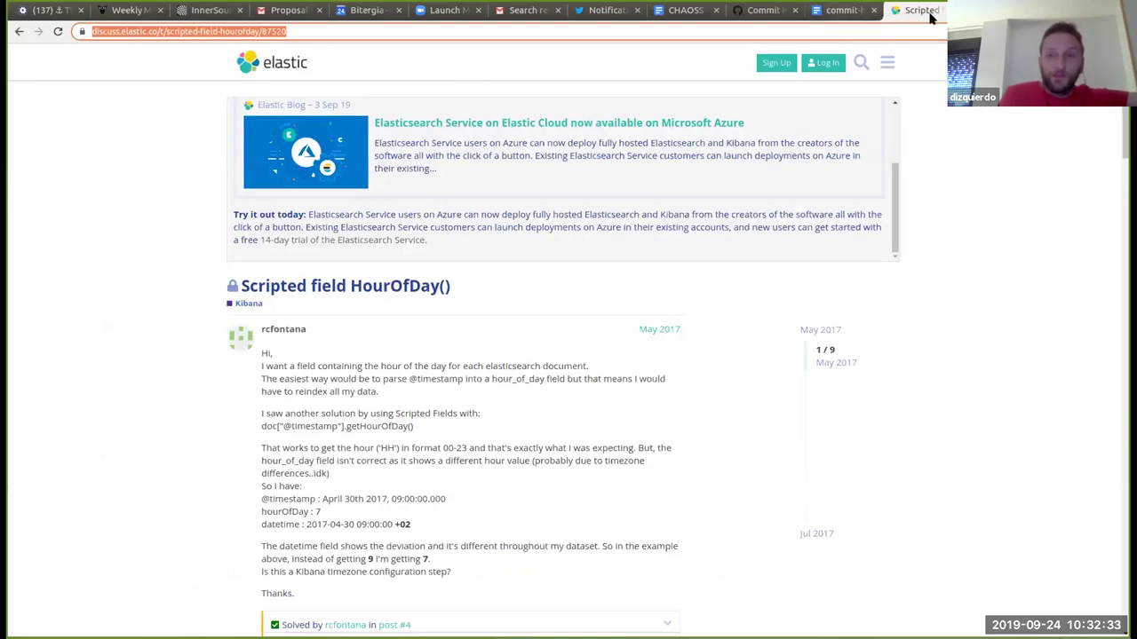
pyautogui.hotkey('alt', 'Tab')
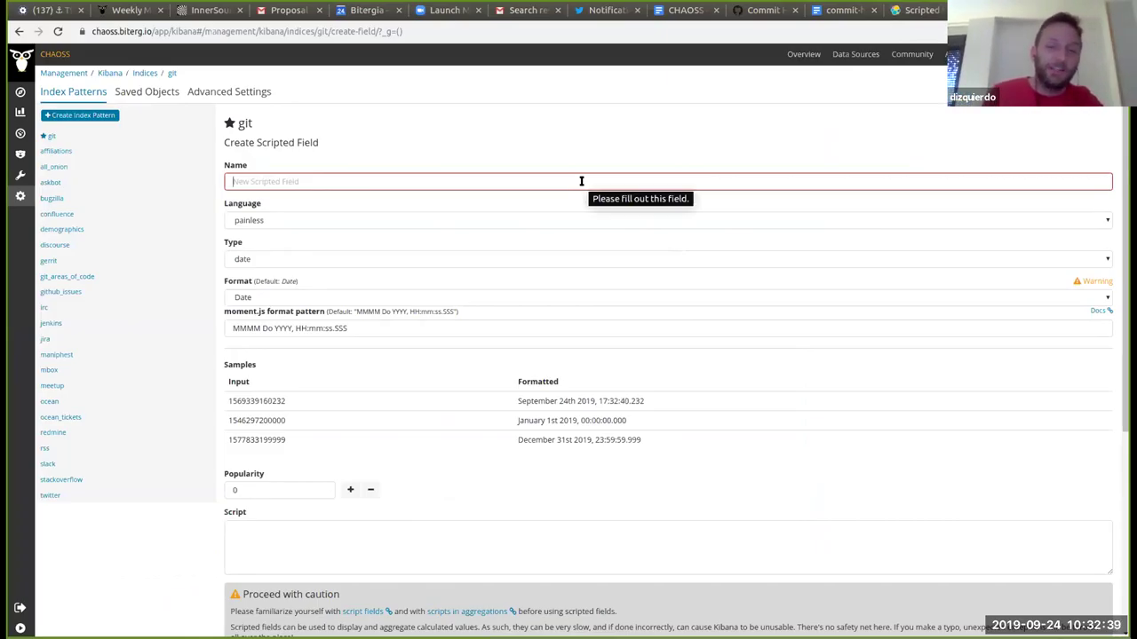
pyautogui.write('test_hours')
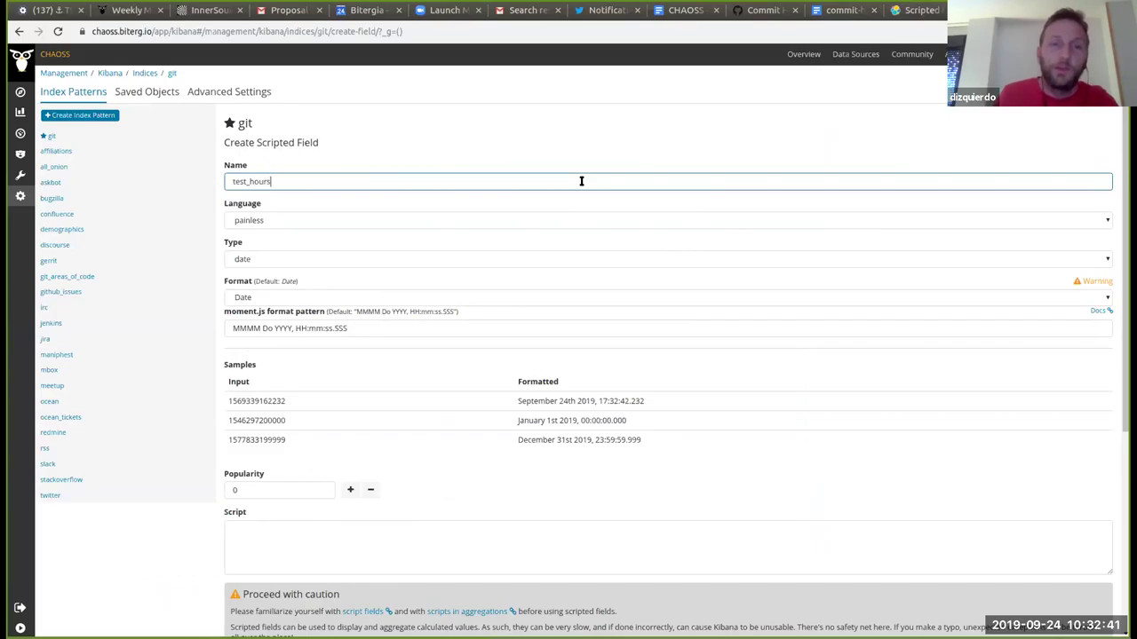
pyautogui.hotkey('ctrl', '+')
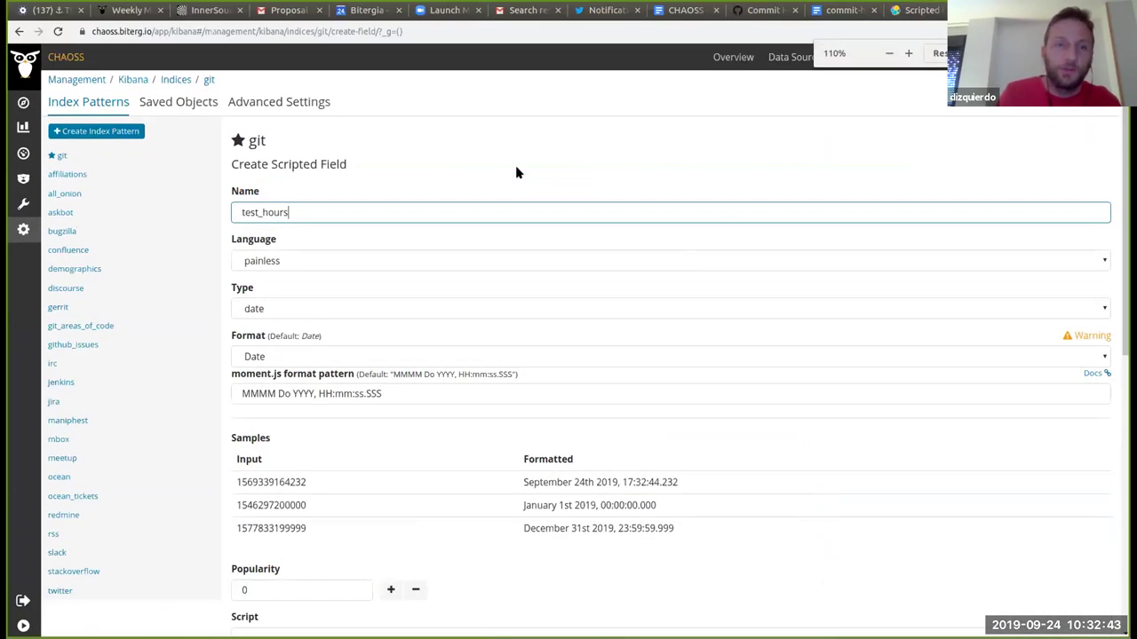
# Step: Go back via Management to the git index pattern's scripted fields list
pyautogui.click(118, 104)
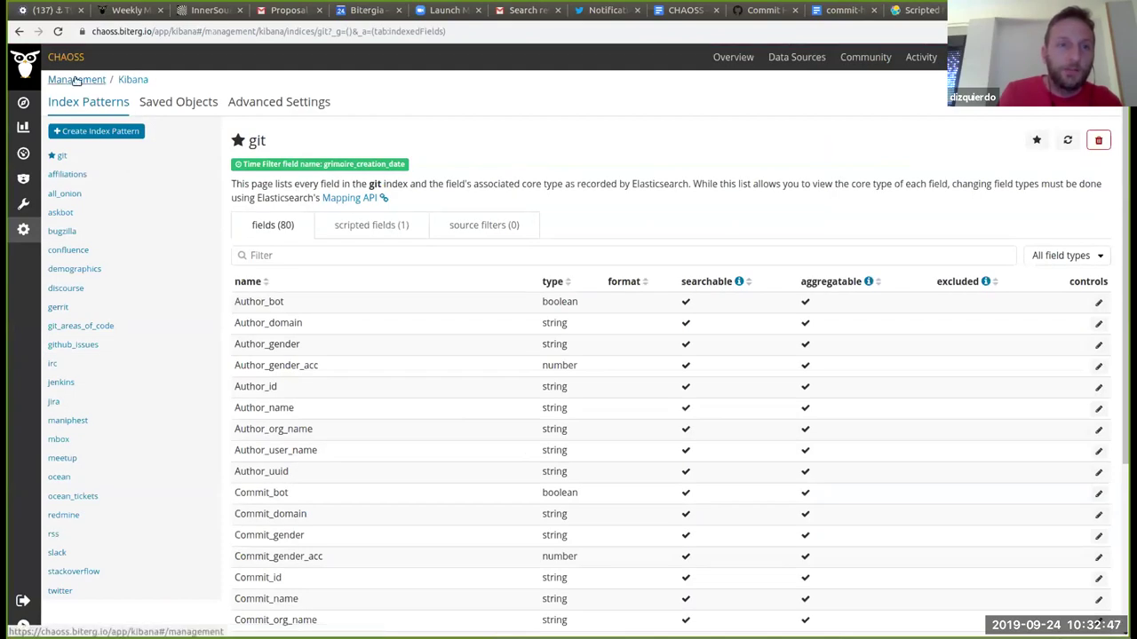
pyautogui.click(25, 230)
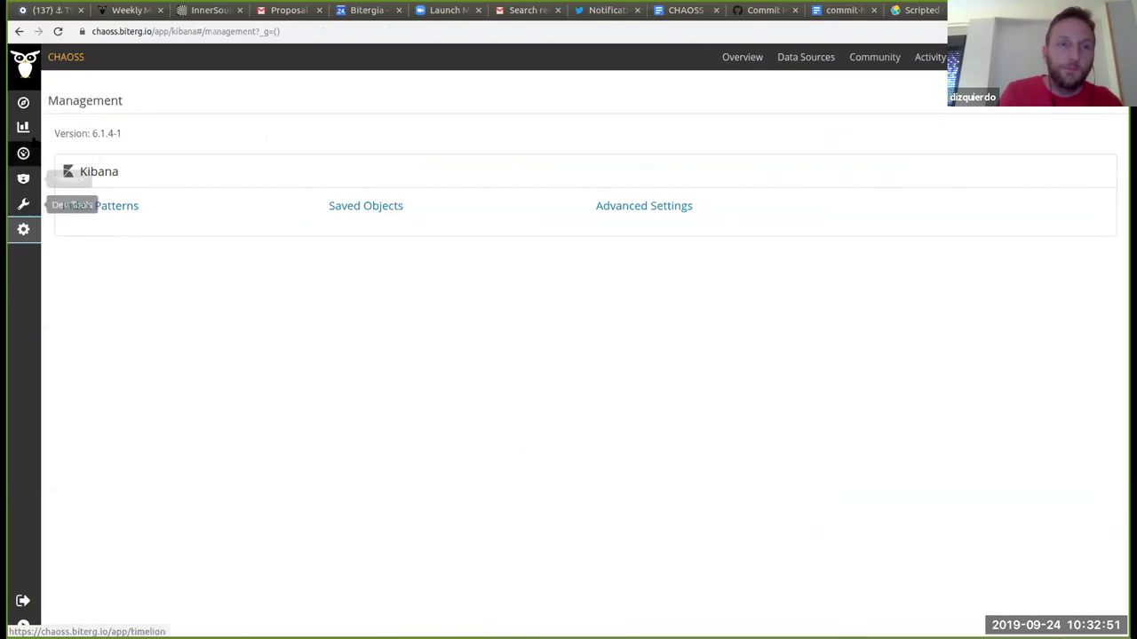
pyautogui.click(103, 211)
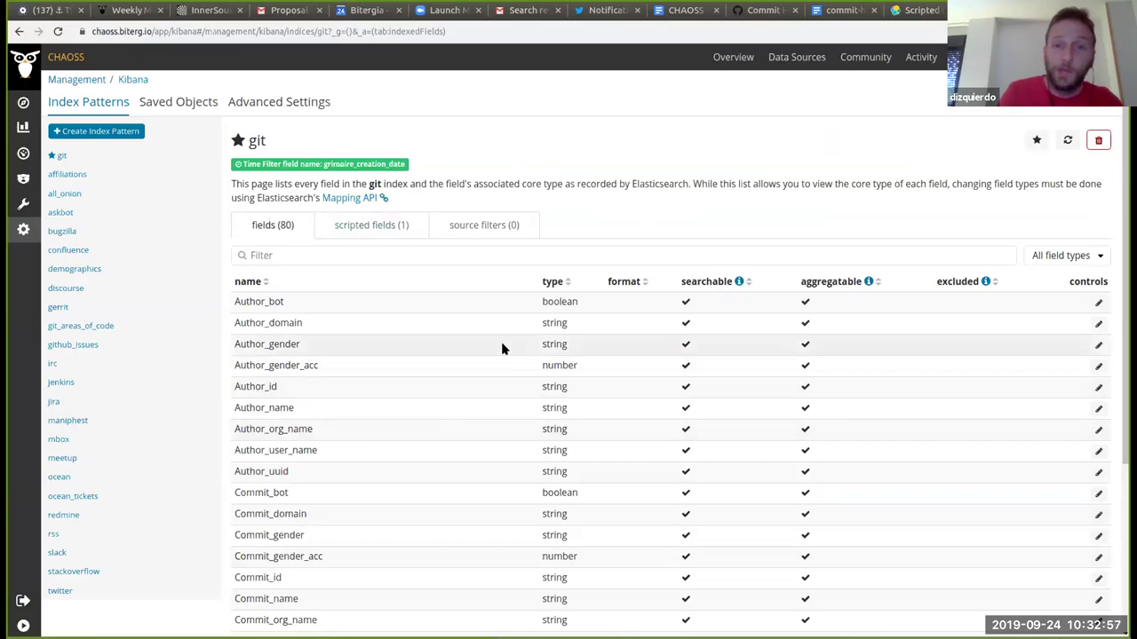
pyautogui.click(380, 224)
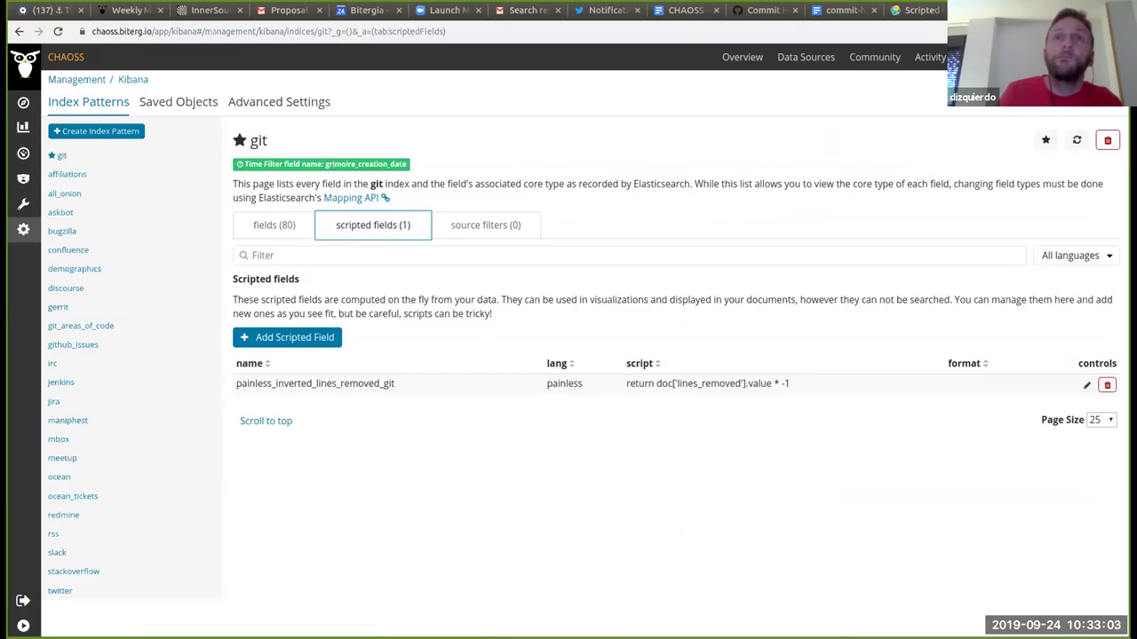
# Step: Add a scripted field named test_hours with type date and Date format
pyautogui.click(299, 338)
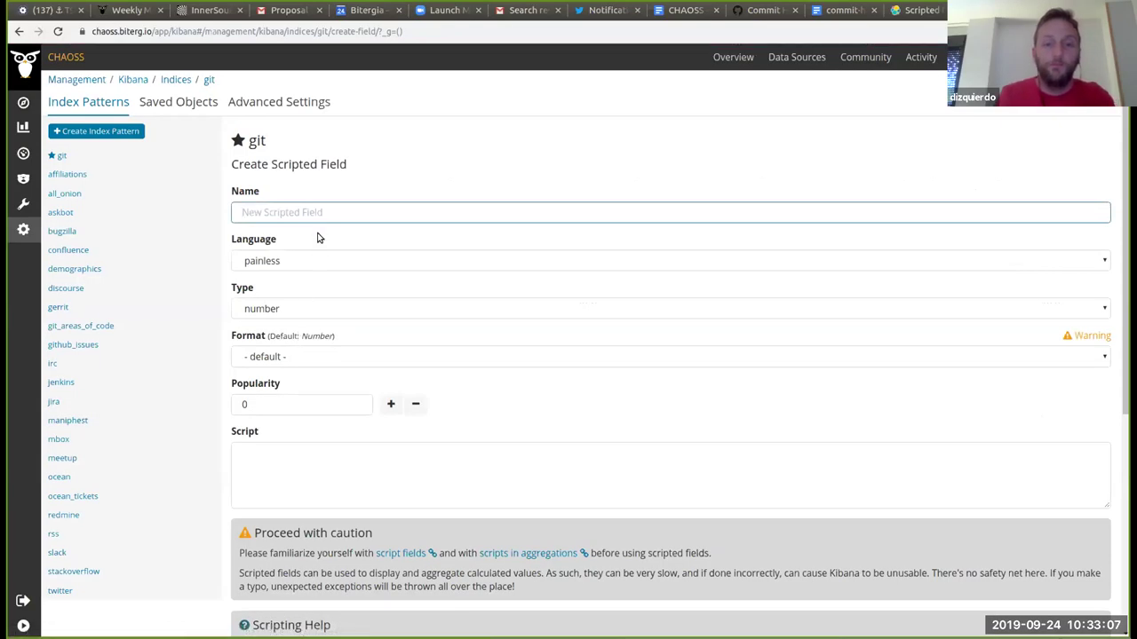
pyautogui.write('test_hours')
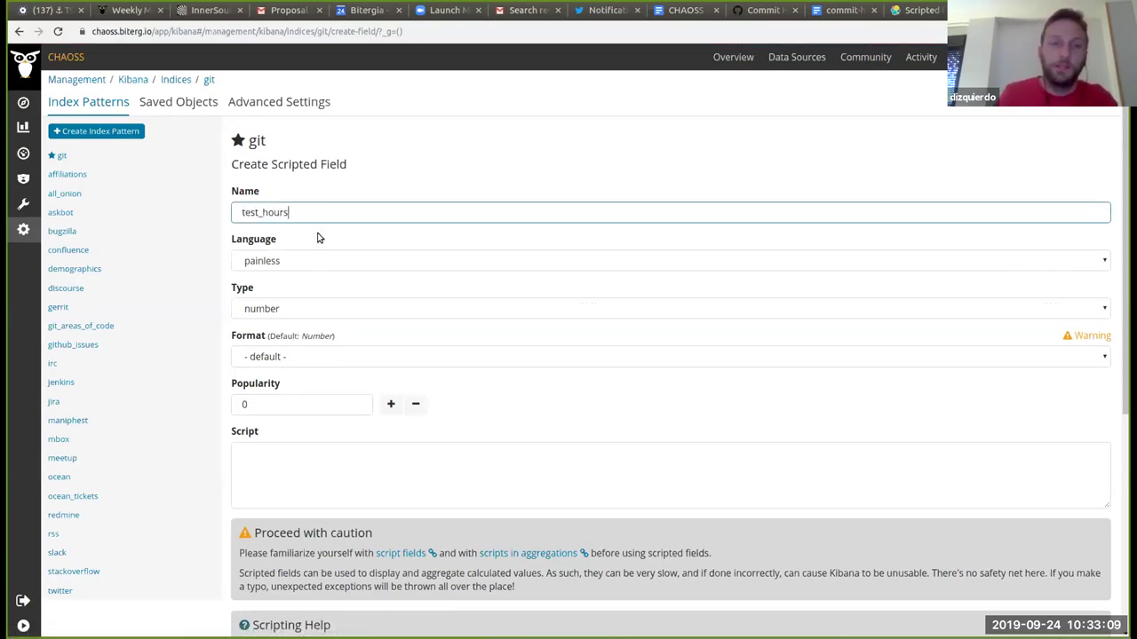
pyautogui.scroll(-1, 388, 207)
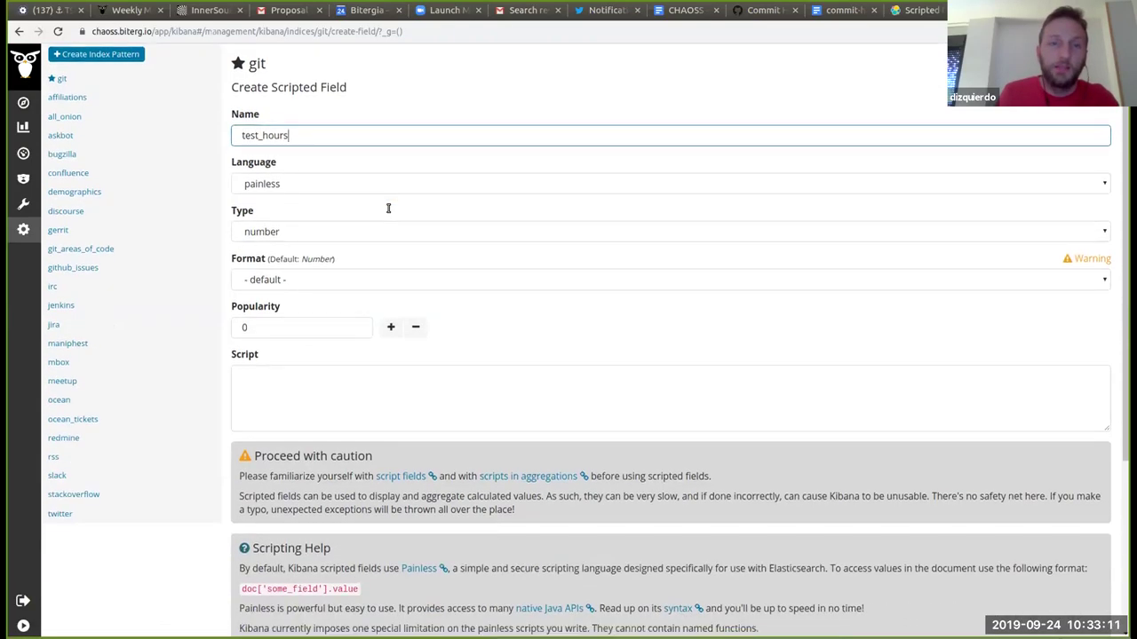
pyautogui.click(337, 226)
pyautogui.click(272, 295)
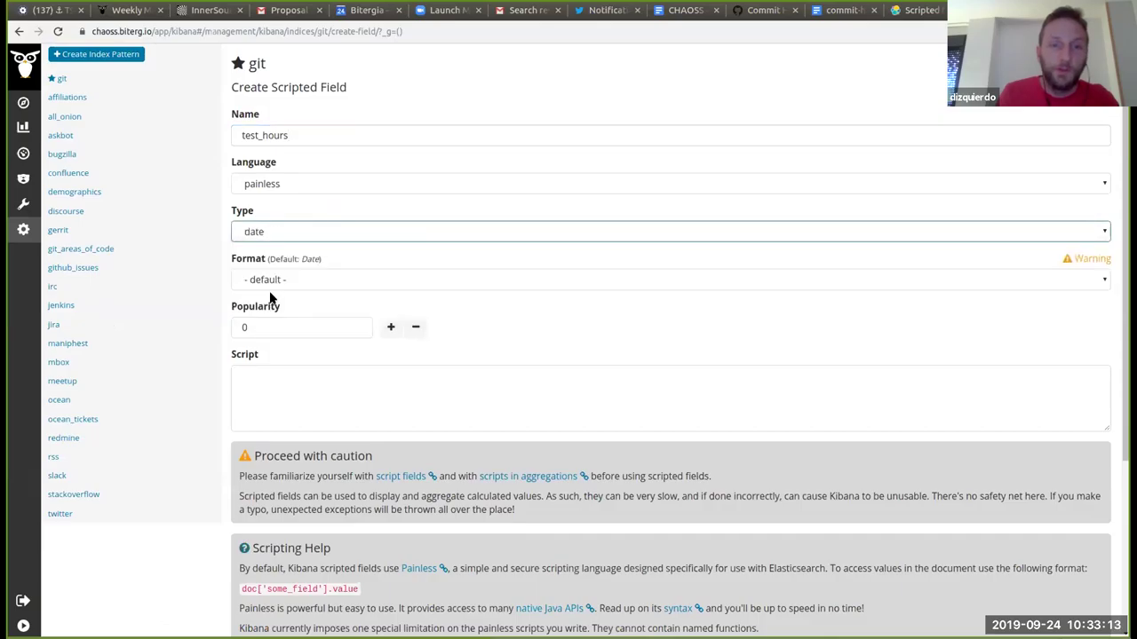
pyautogui.click(297, 281)
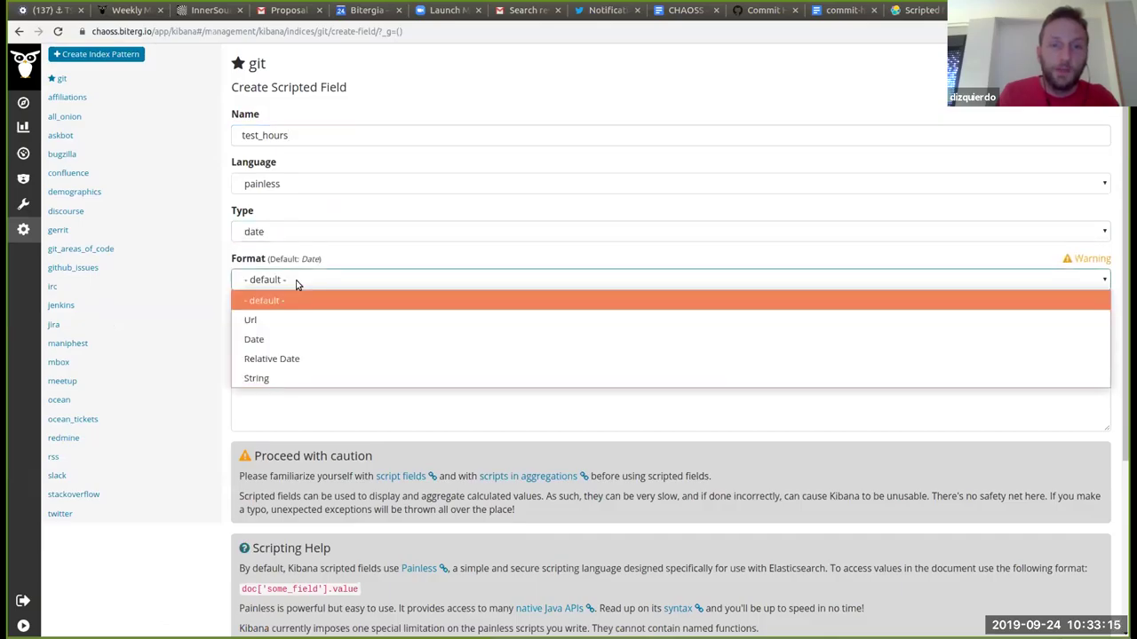
pyautogui.click(270, 341)
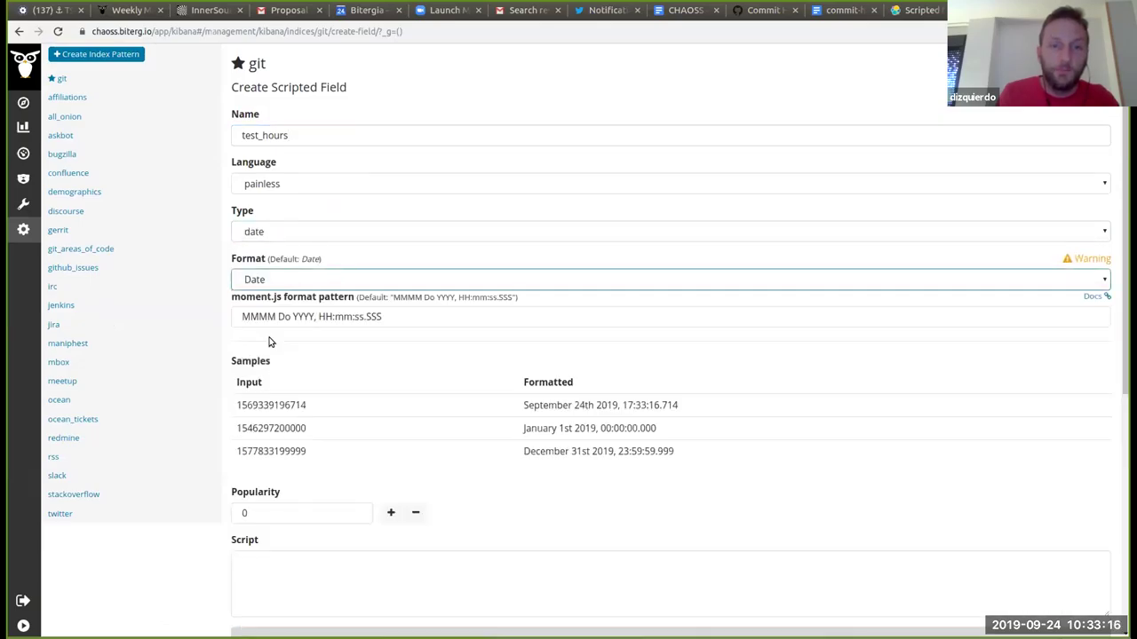
pyautogui.click(414, 317)
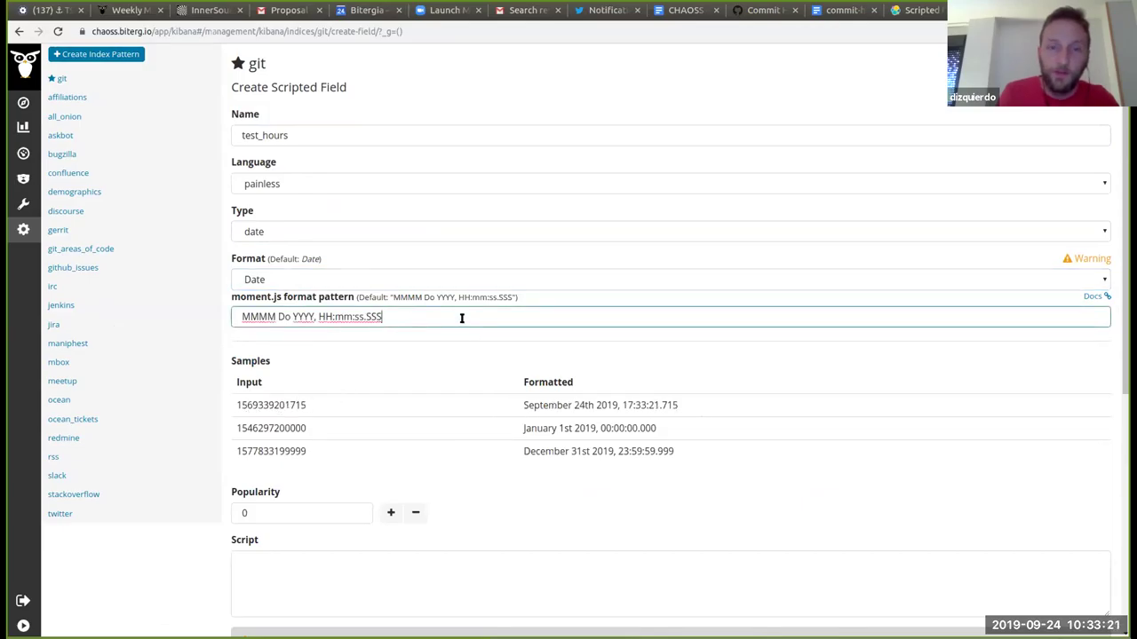
# Step: Trim the pattern 'MMMM Do YYYY, HH:mm:ss.SSS' down to just HH
pyautogui.moveTo(398, 320); pyautogui.dragTo(213, 314)
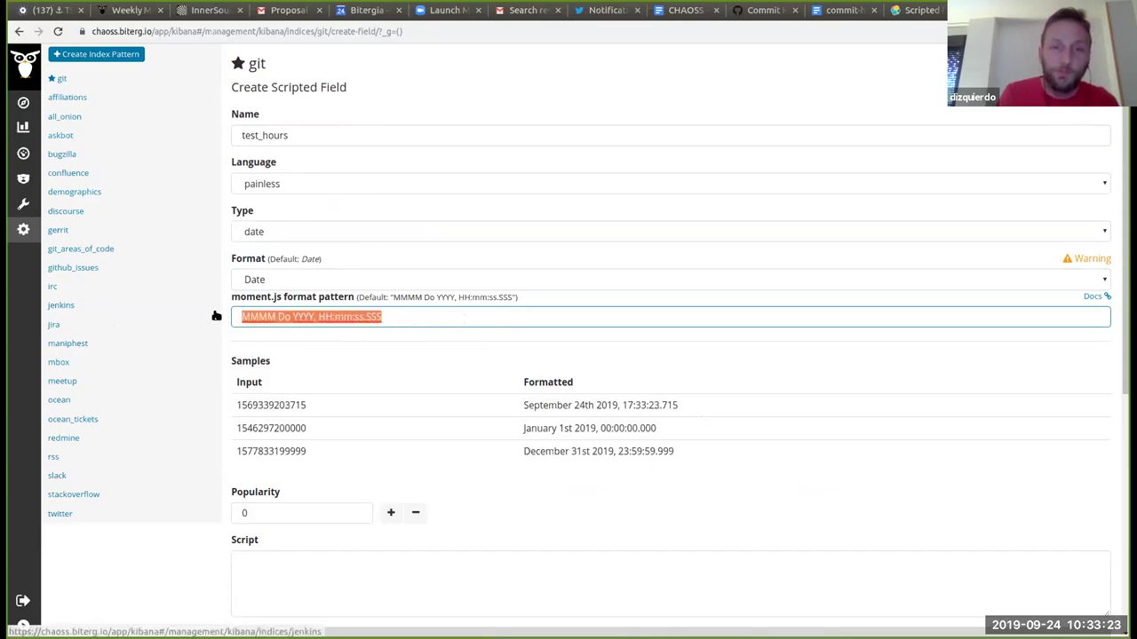
pyautogui.click(407, 322)
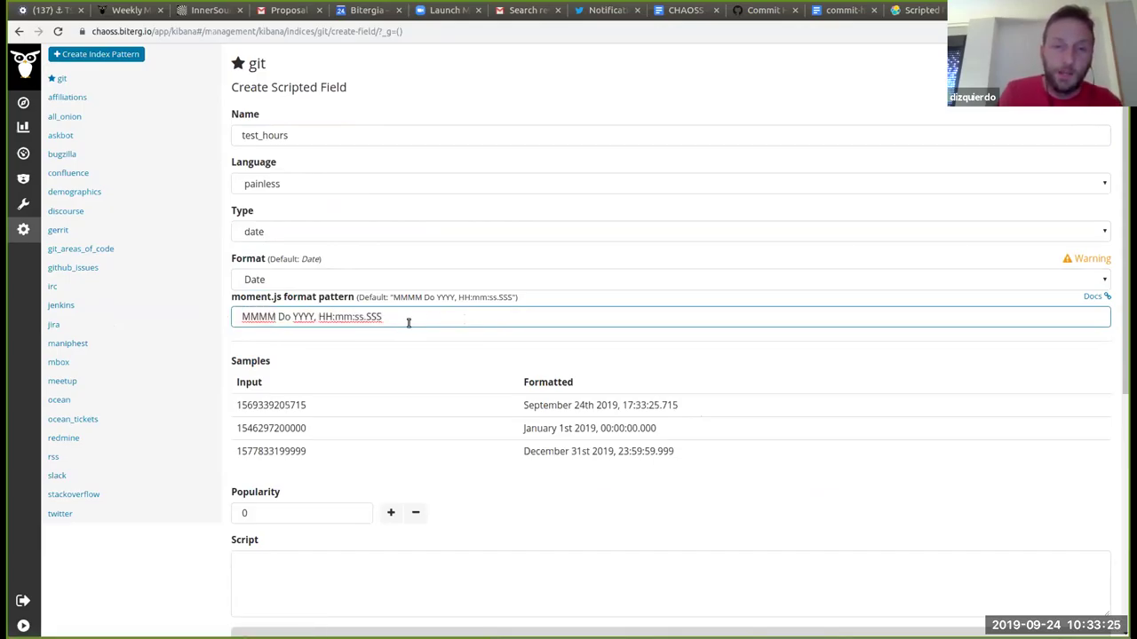
pyautogui.doubleClick(253, 317)
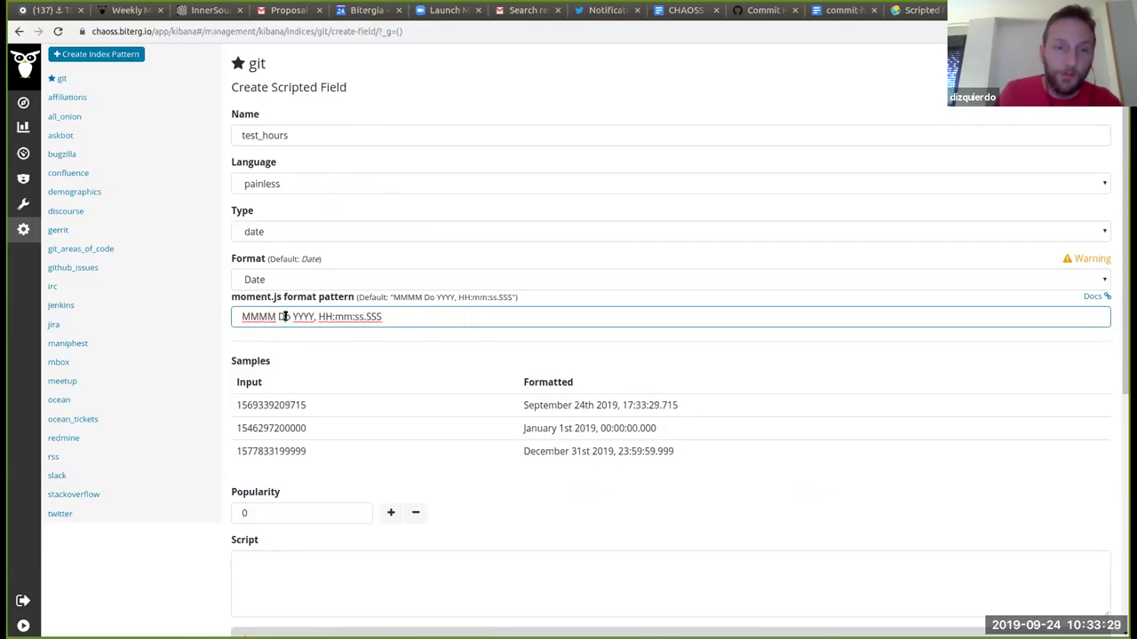
pyautogui.doubleClick(284, 317)
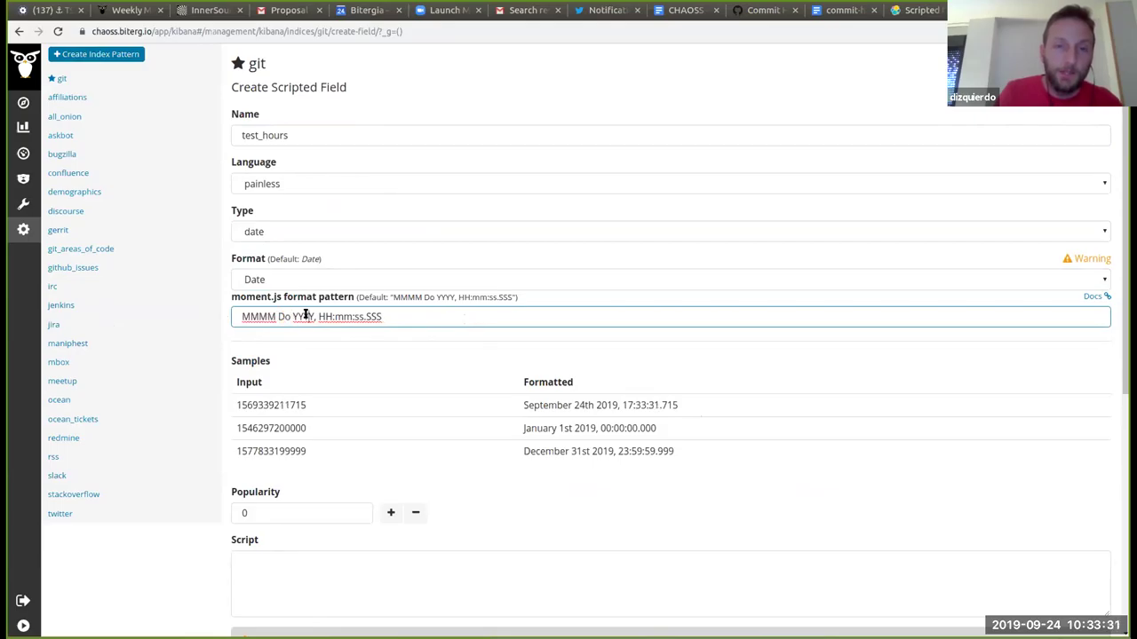
pyautogui.doubleClick(304, 317)
pyautogui.click(338, 317)
pyautogui.click(400, 318)
pyautogui.press('BackSpace')
pyautogui.press('BackSpace')
pyautogui.press('BackSpace')
pyautogui.press('BackSpace')
pyautogui.press('BackSpace')
pyautogui.press('BackSpace')
pyautogui.press('BackSpace')
pyautogui.press('BackSpace')
pyautogui.press('BackSpace')
pyautogui.press('BackSpace')
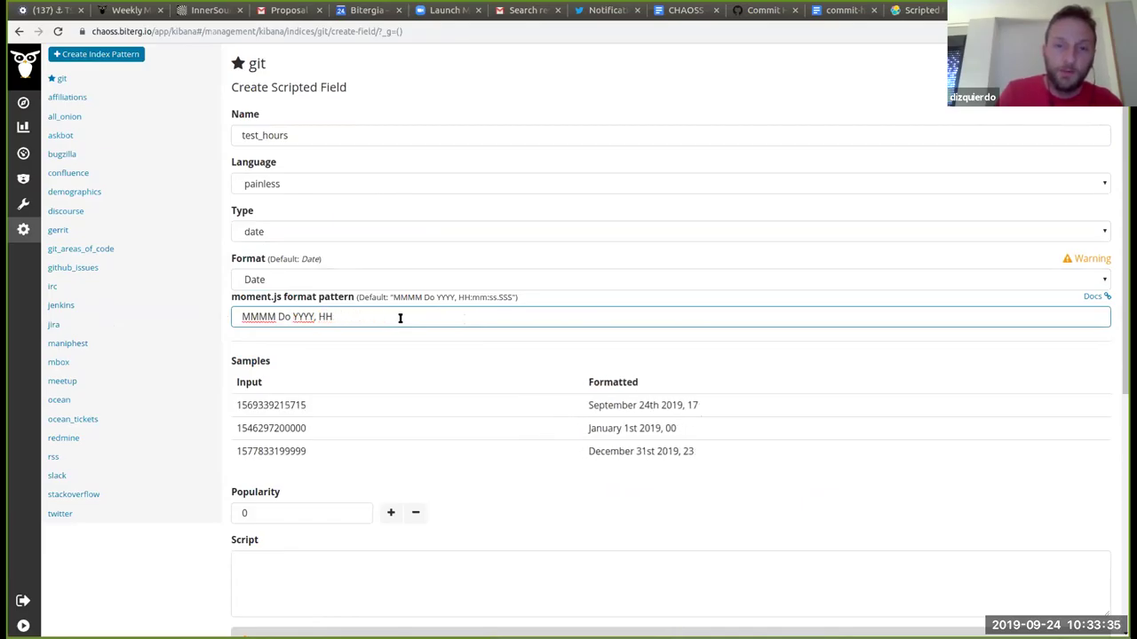
pyautogui.press('Home')
pyautogui.press('Delete')
pyautogui.press('Delete')
pyautogui.press('Delete')
pyautogui.press('Delete')
pyautogui.press('Delete')
pyautogui.press('Delete')
pyautogui.press('Delete')
pyautogui.press('Delete')
pyautogui.press('Delete')
pyautogui.press('Delete')
pyautogui.press('Delete')
pyautogui.press('Delete')
pyautogui.press('Delete')
pyautogui.press('Delete')
# Step: Verify the Samples table now shows only the hours 17, 00 and 23
pyautogui.moveTo(736, 410); pyautogui.dragTo(746, 451)
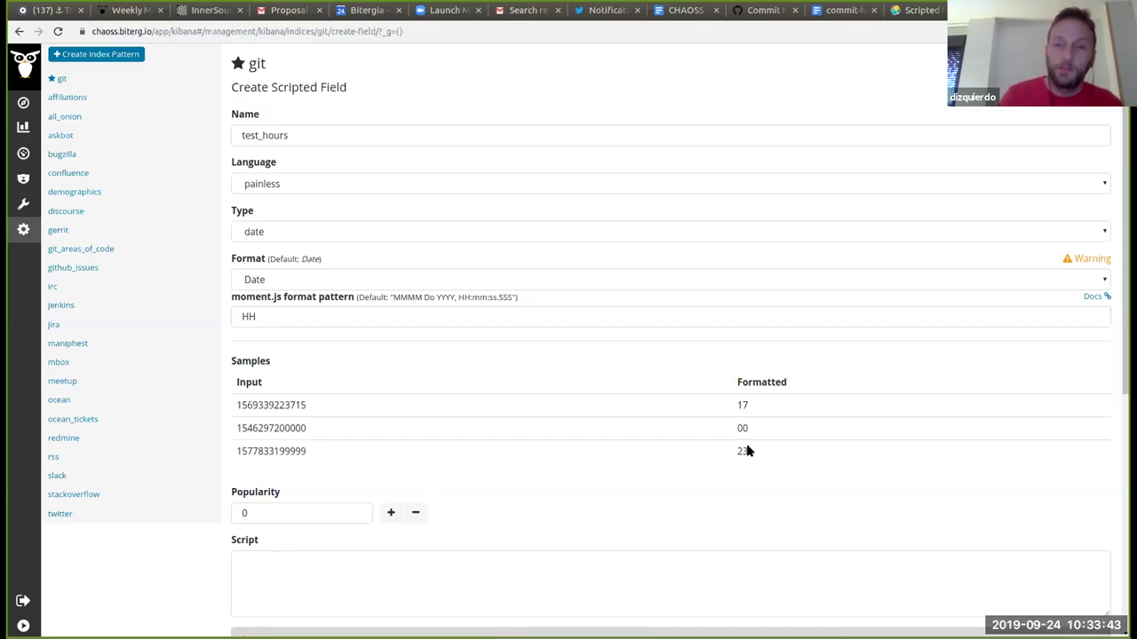
pyautogui.moveTo(746, 440); pyautogui.dragTo(722, 455)
pyautogui.click(733, 449)
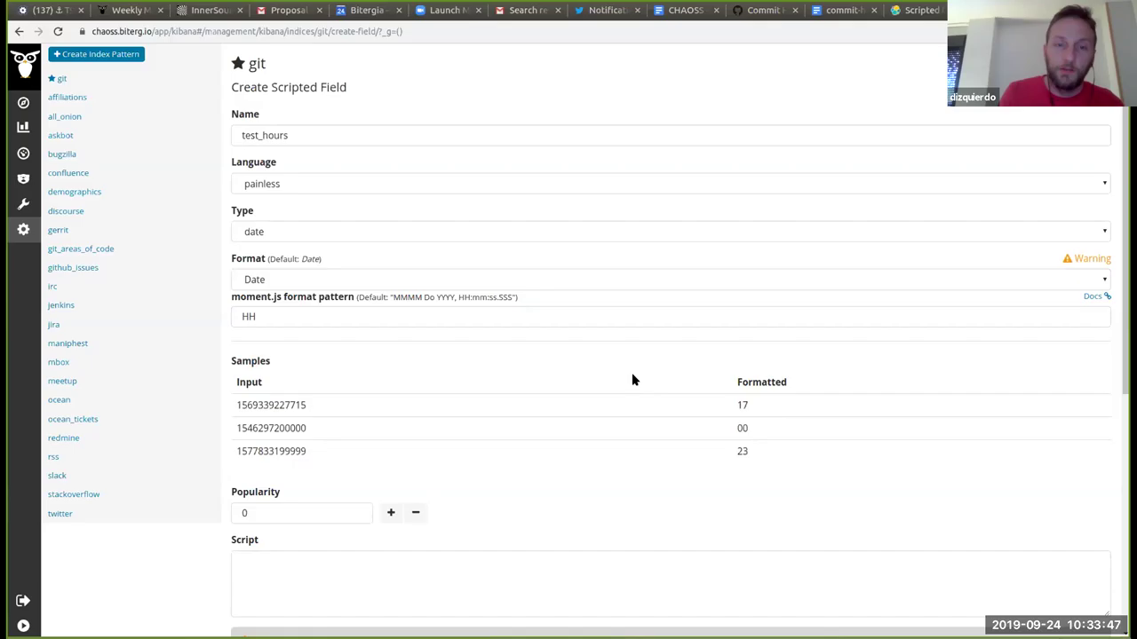
pyautogui.scroll(-2, 631, 376)
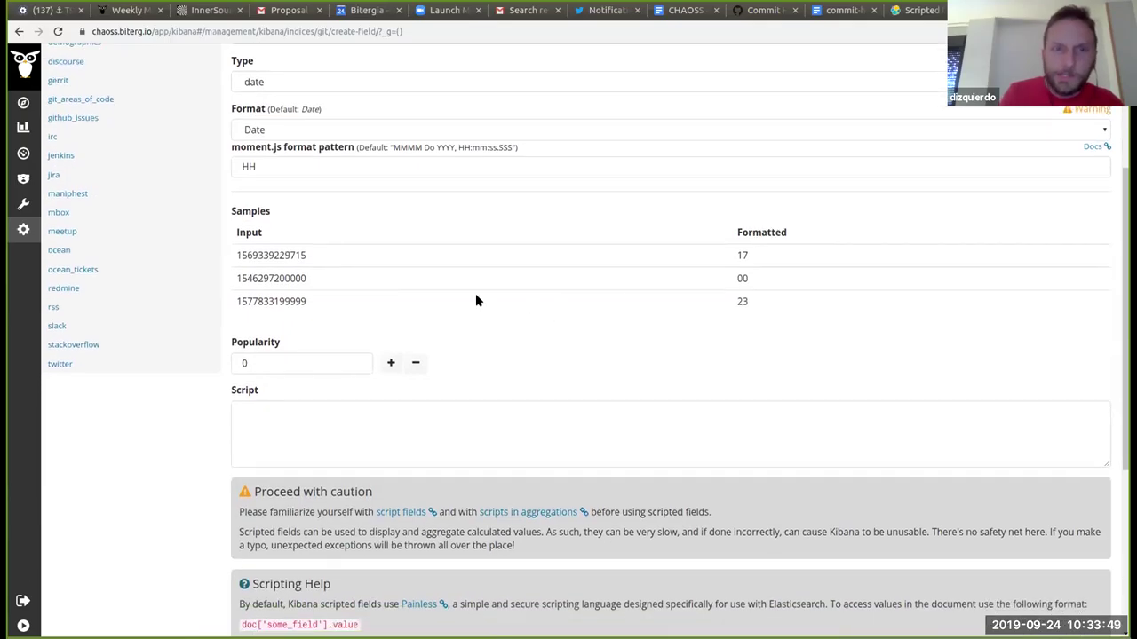
pyautogui.scroll(3, 475, 300)
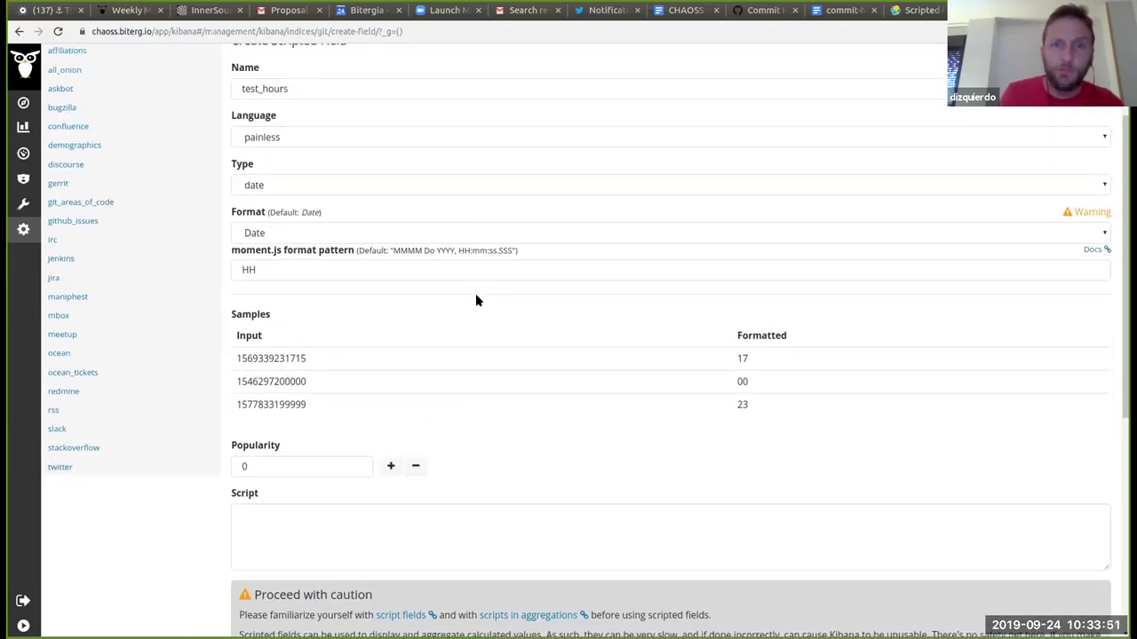
pyautogui.click(349, 214)
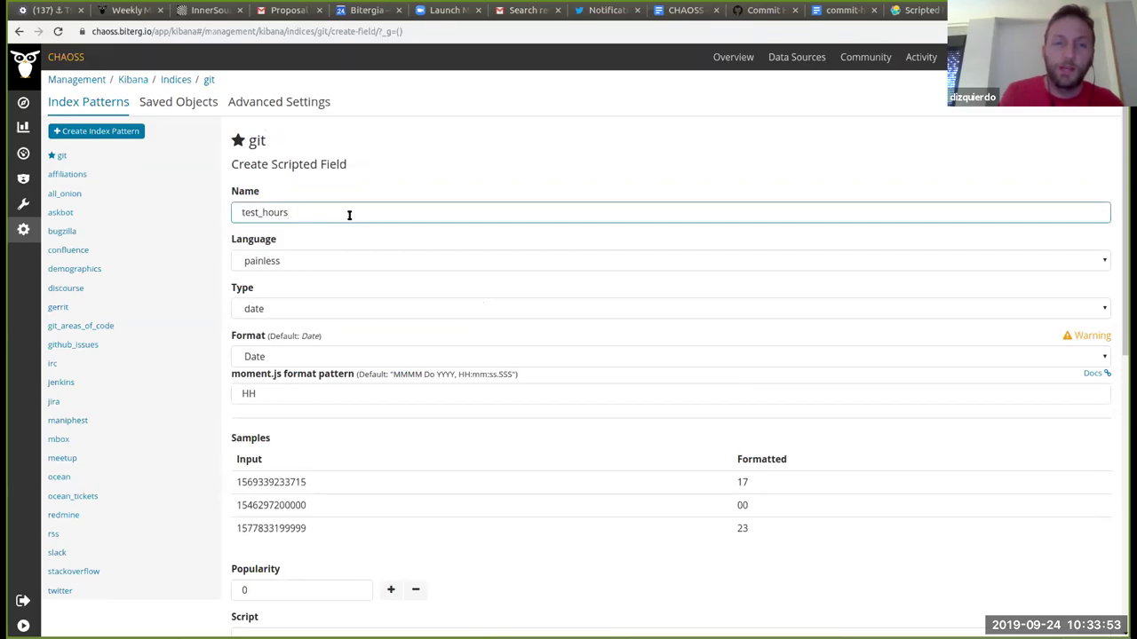
pyautogui.scroll(-5, 411, 187)
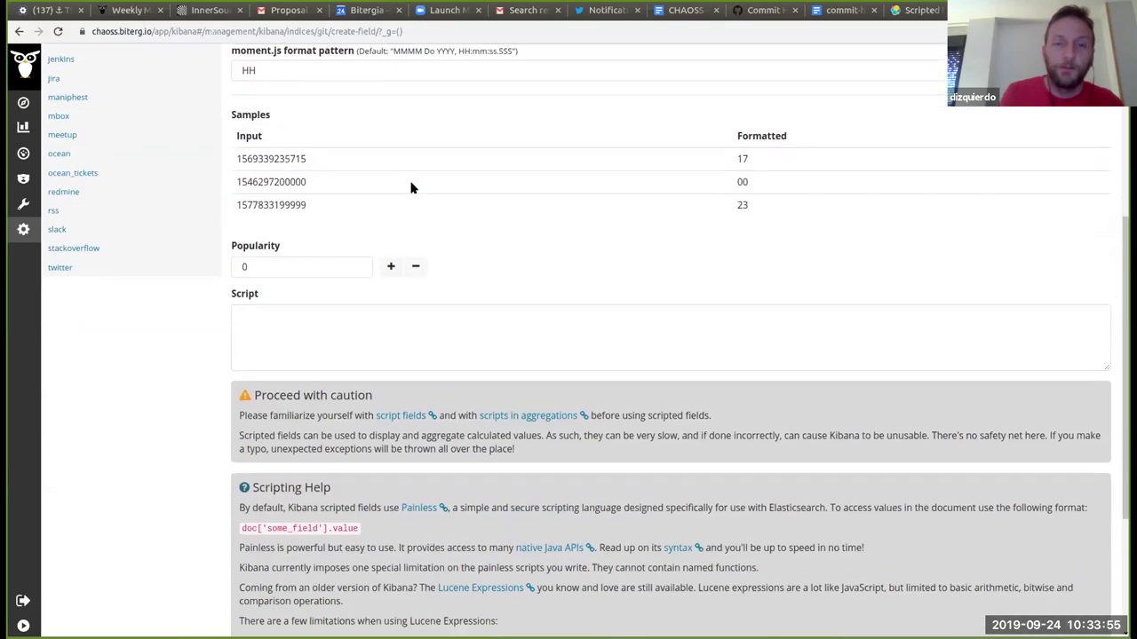
pyautogui.scroll(-4, 411, 187)
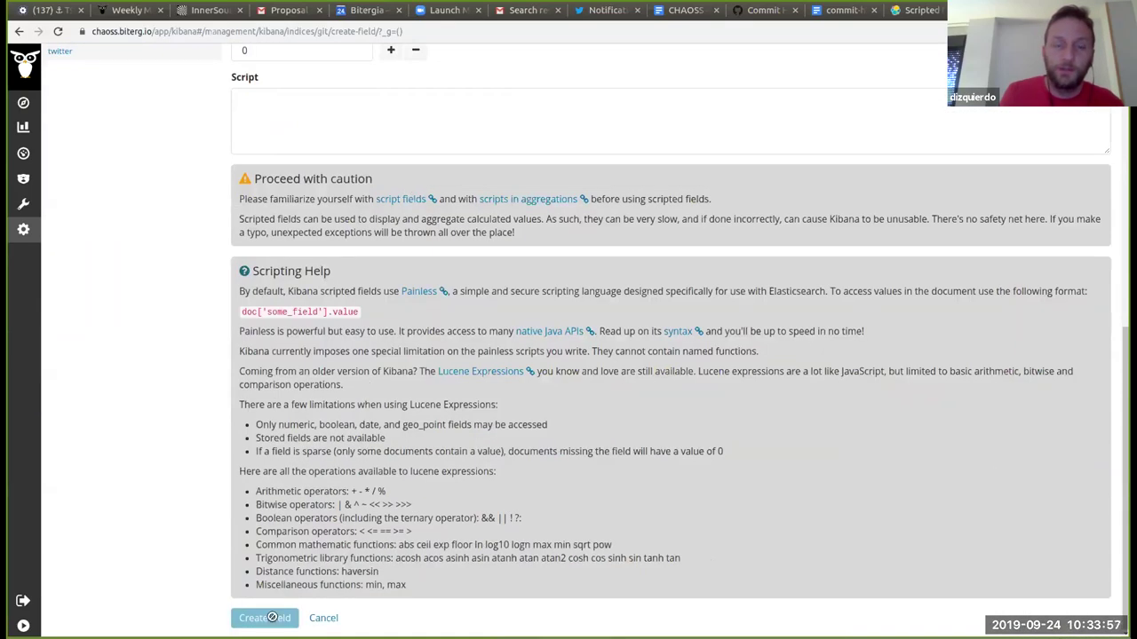
pyautogui.scroll(8, 320, 461)
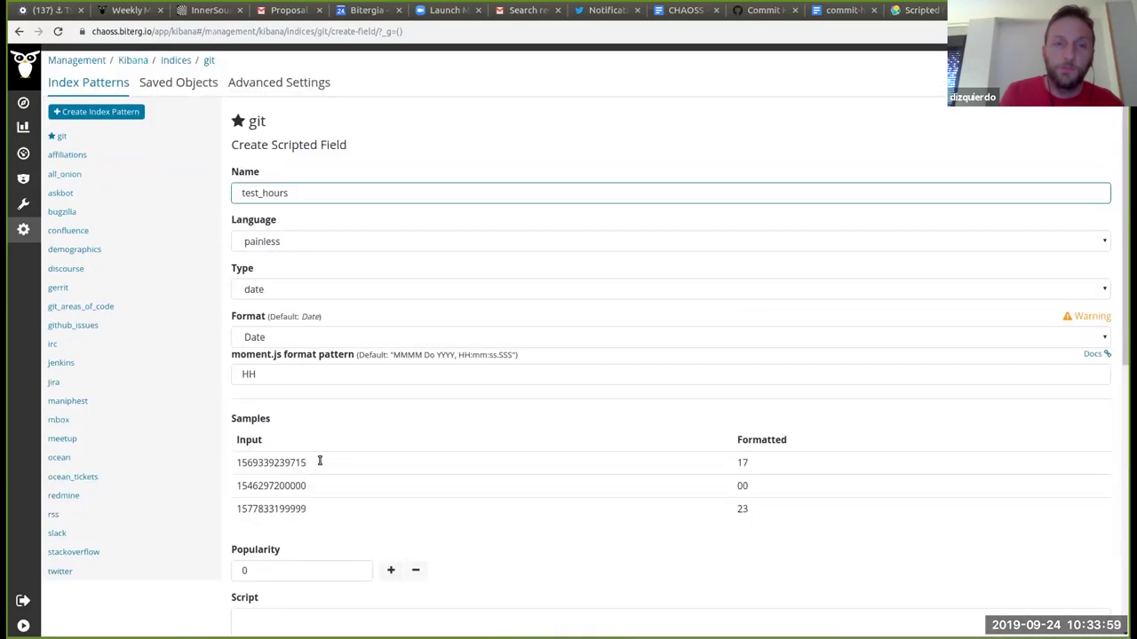
pyautogui.click(746, 477)
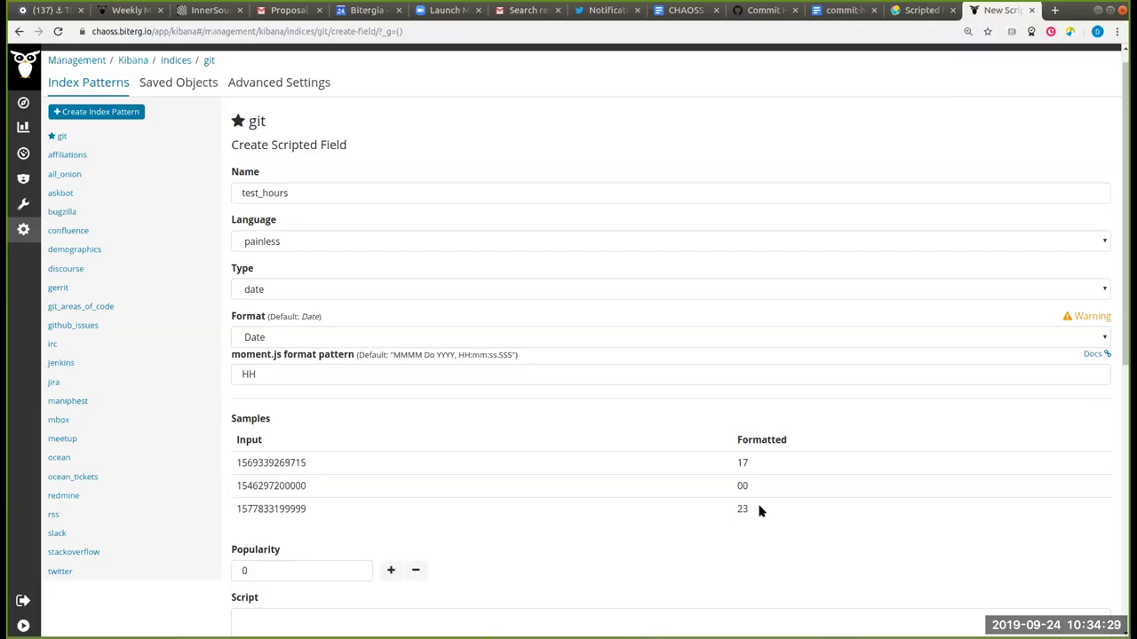
pyautogui.scroll(-2, 759, 510)
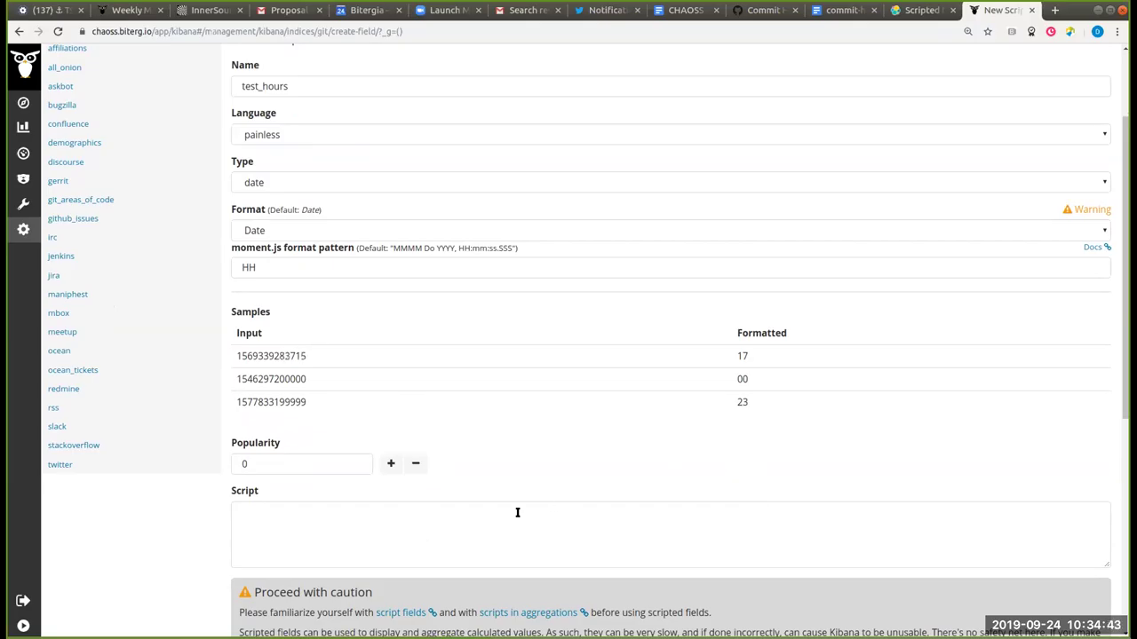
# Step: Clear the HH format pattern from the scripted field
pyautogui.click(489, 520)
pyautogui.click(240, 499)
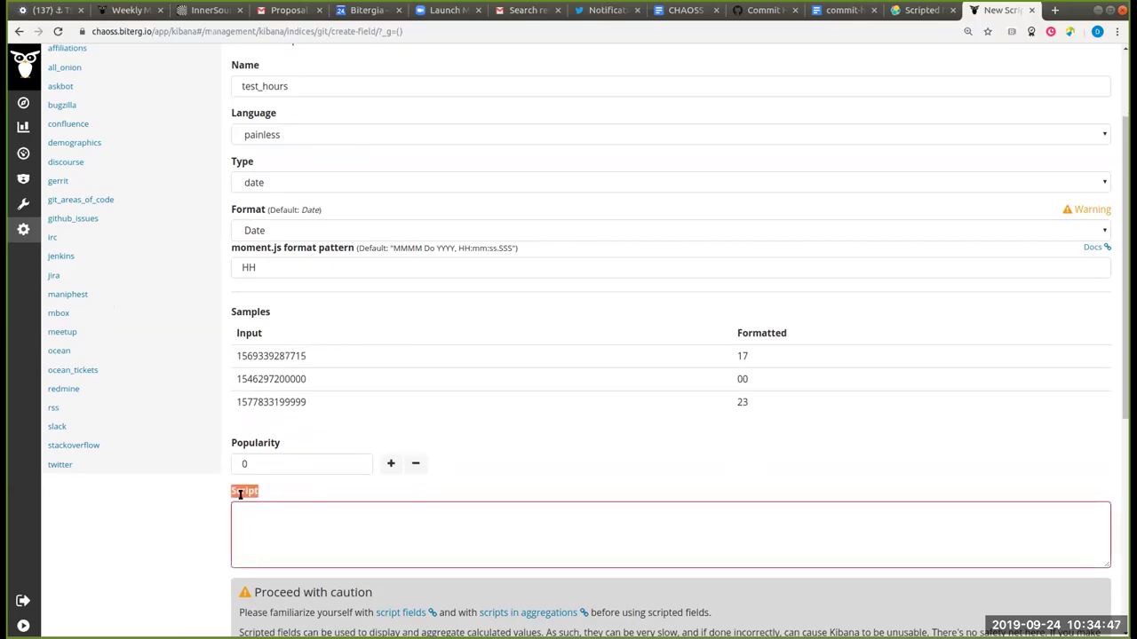
pyautogui.click(285, 271)
pyautogui.press('Delete')
pyautogui.press('Delete')
pyautogui.press('F5')
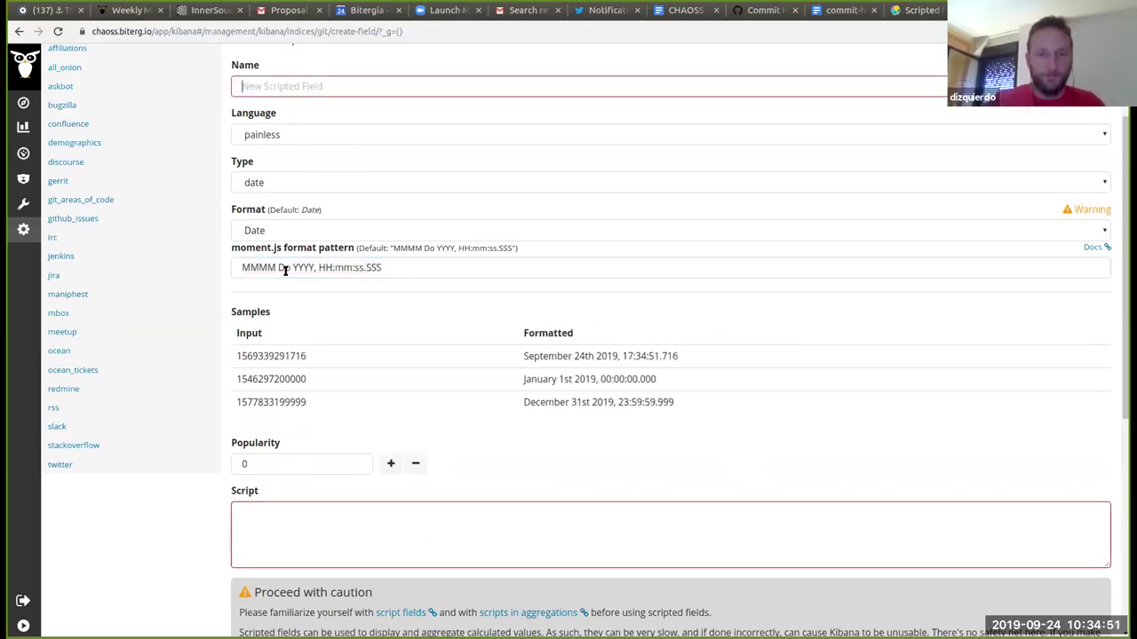
# Step: Enter doc['author_date'].value as the scripted field's script
pyautogui.click(388, 545)
pyautogui.write('doc[]')
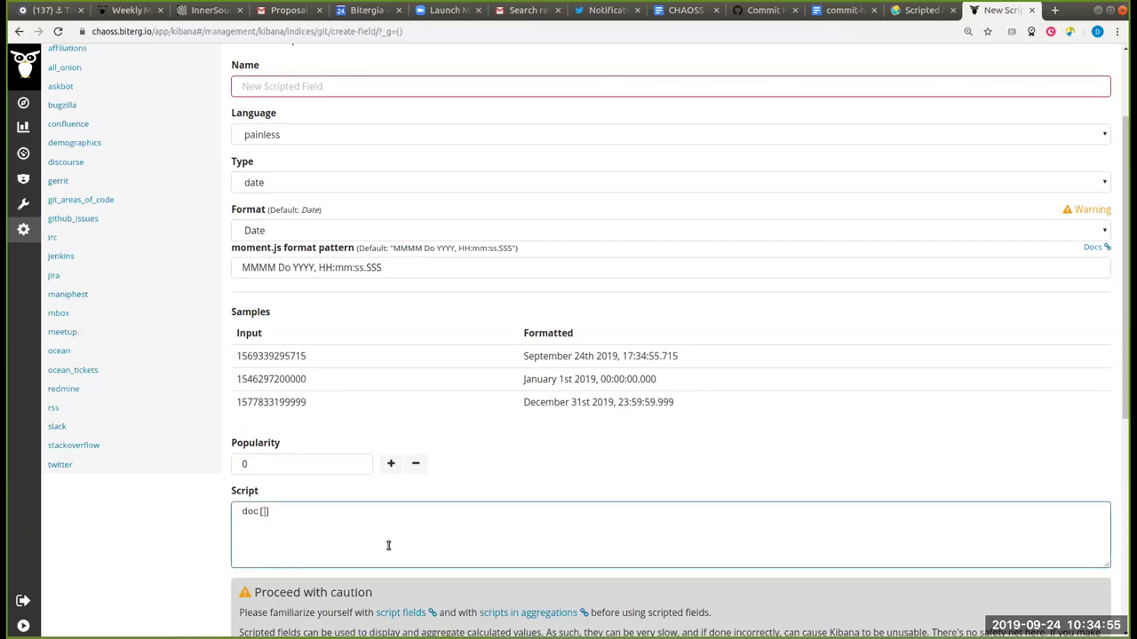
pyautogui.write('author_date')
pyautogui.press('Left')
pyautogui.write("'")
pyautogui.press('Left')
pyautogui.press('Left')
pyautogui.press('Left')
pyautogui.press('Left')
pyautogui.press('Left')
pyautogui.press('Left')
pyautogui.press('Left')
pyautogui.press('Left')
pyautogui.press('Left')
pyautogui.press('Left')
pyautogui.press('Left')
pyautogui.press('Left')
pyautogui.write("'")
pyautogui.press('End')
pyautogui.write('.value')
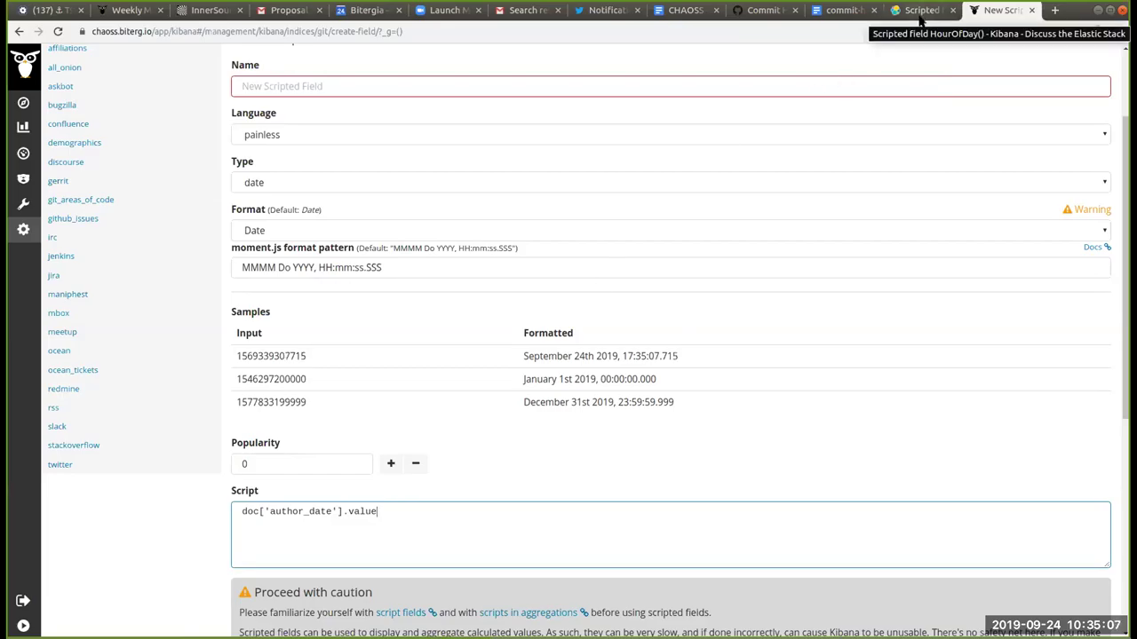
pyautogui.scroll(-4, 837, 146)
pyautogui.scroll(1, 839, 150)
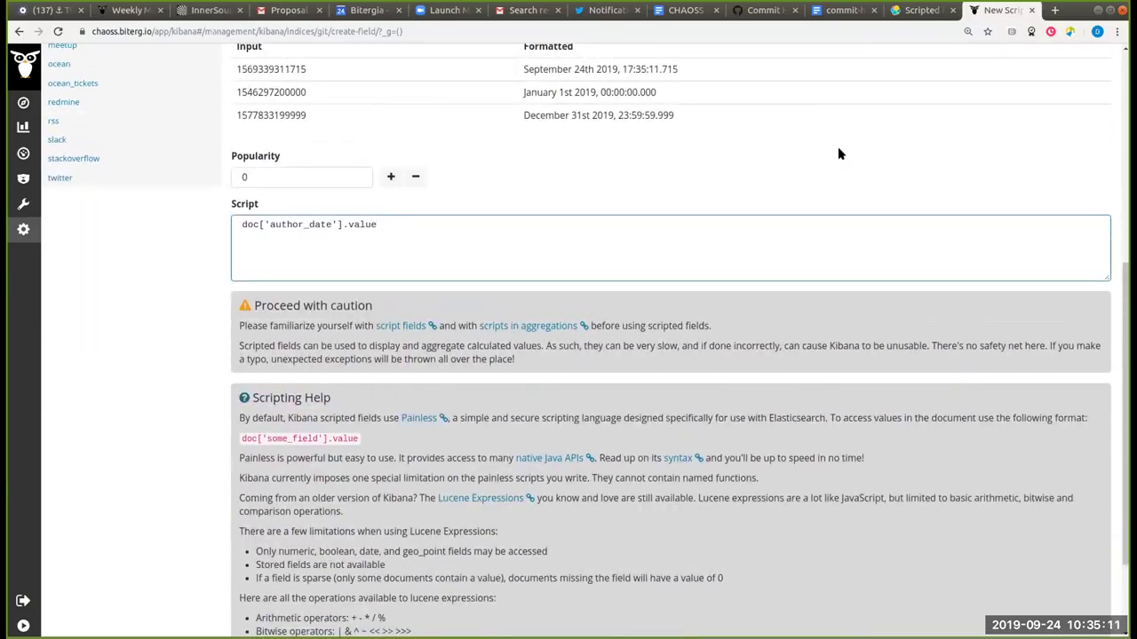
pyautogui.scroll(-2, 838, 154)
pyautogui.scroll(3, 837, 154)
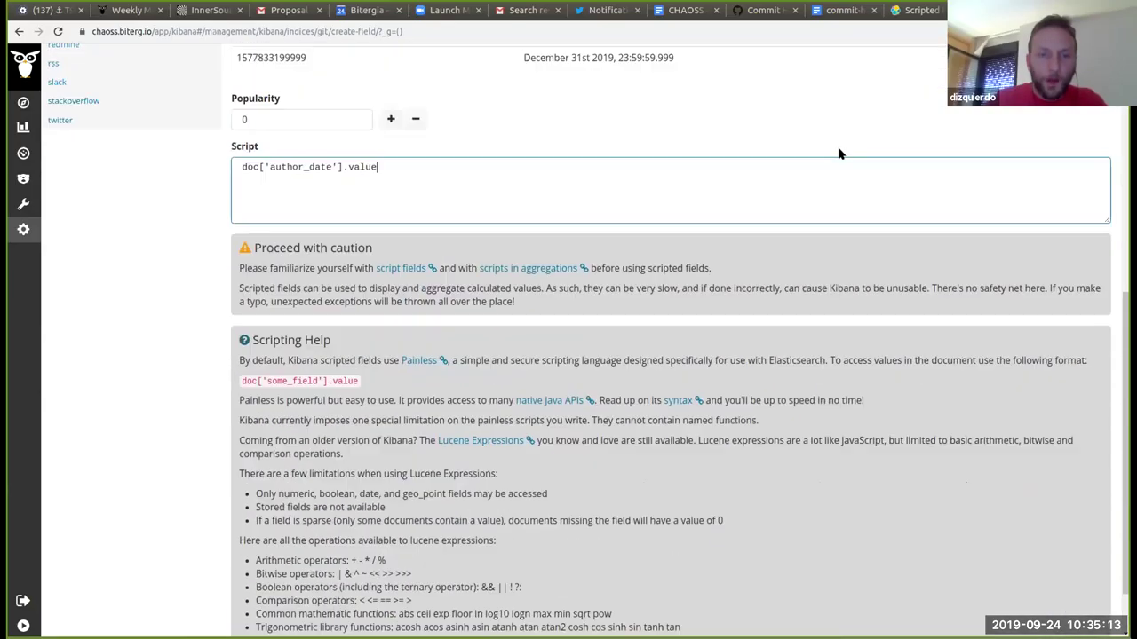
# Step: Name the scripted field test_hours, keeping the author_date script and full date pattern
pyautogui.scroll(4, 838, 152)
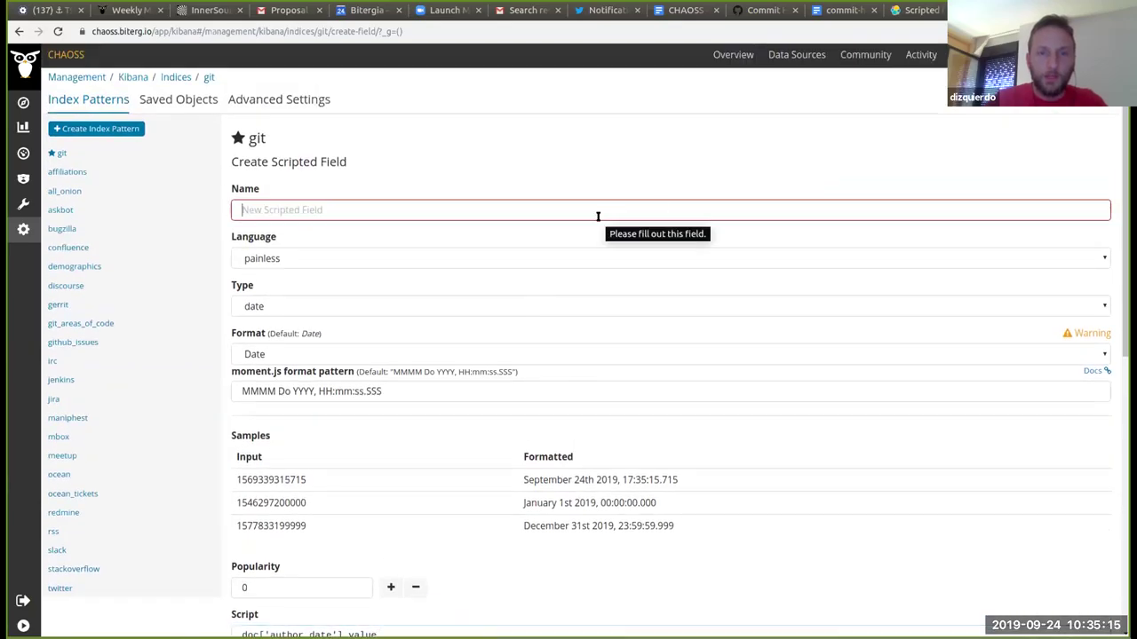
pyautogui.click(598, 216)
pyautogui.write('test_hours')
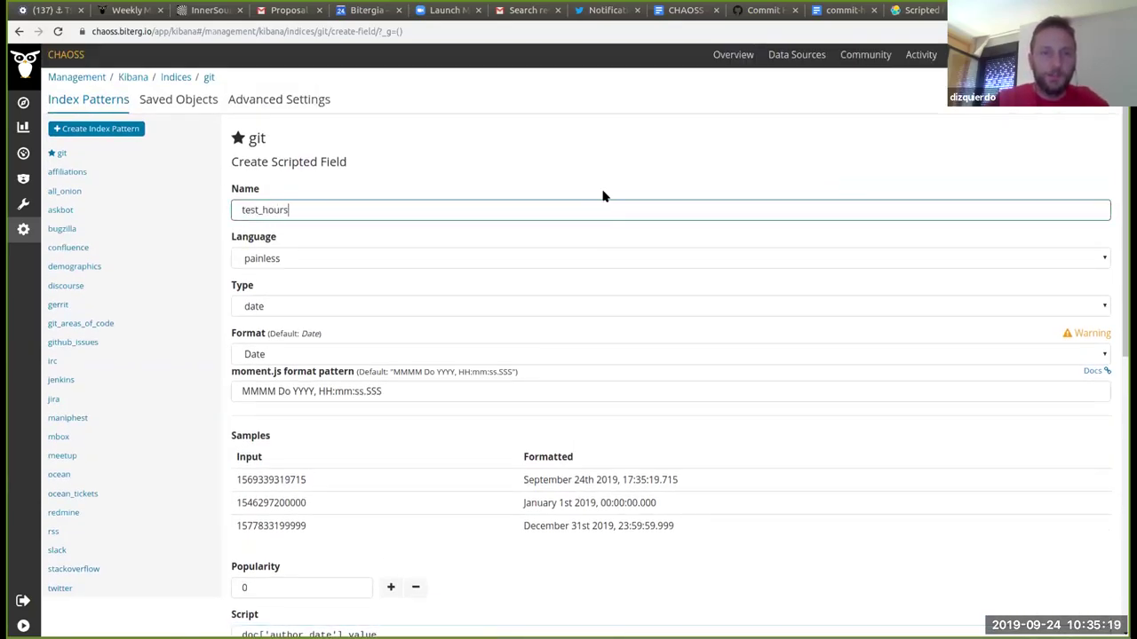
pyautogui.scroll(-2, 602, 195)
pyautogui.scroll(-2, 603, 196)
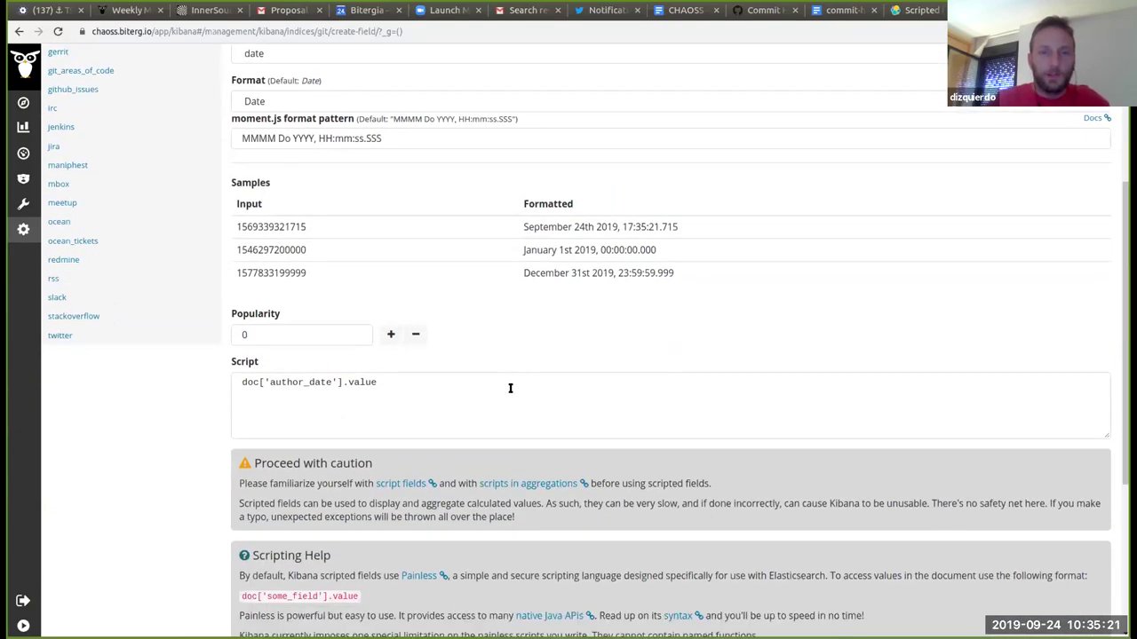
pyautogui.click(508, 388)
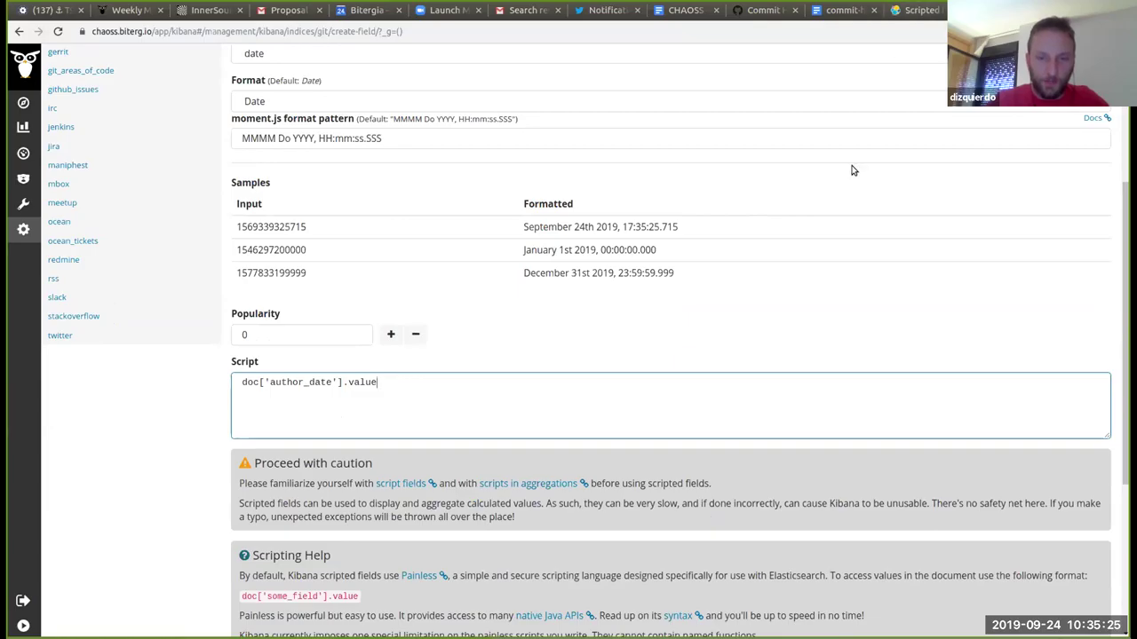
pyautogui.scroll(-4, 851, 170)
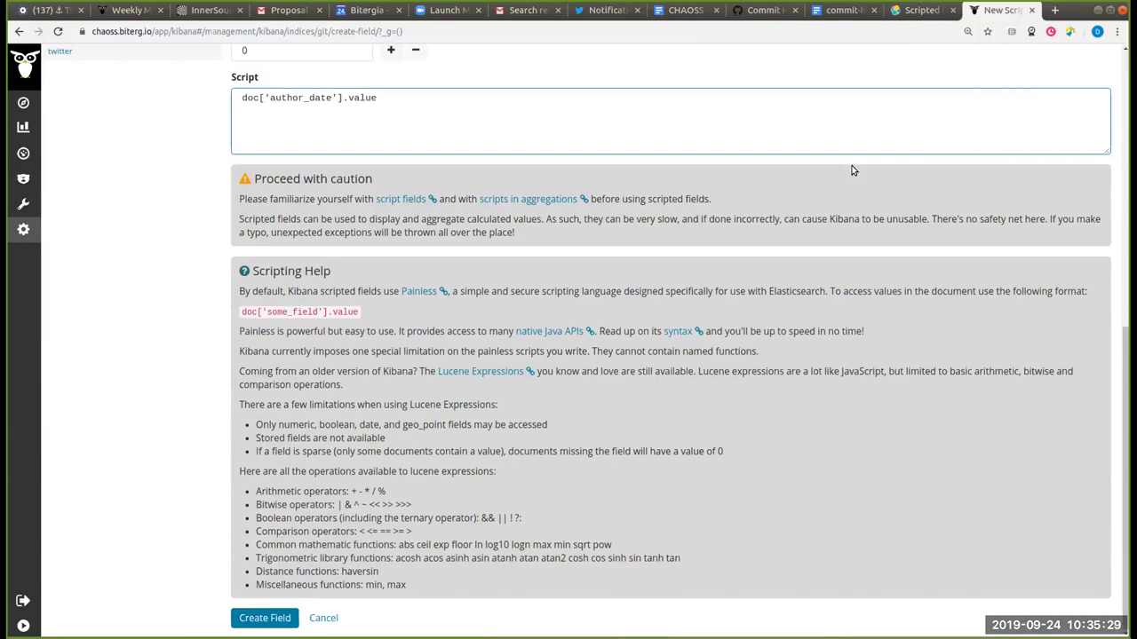
pyautogui.scroll(2, 852, 169)
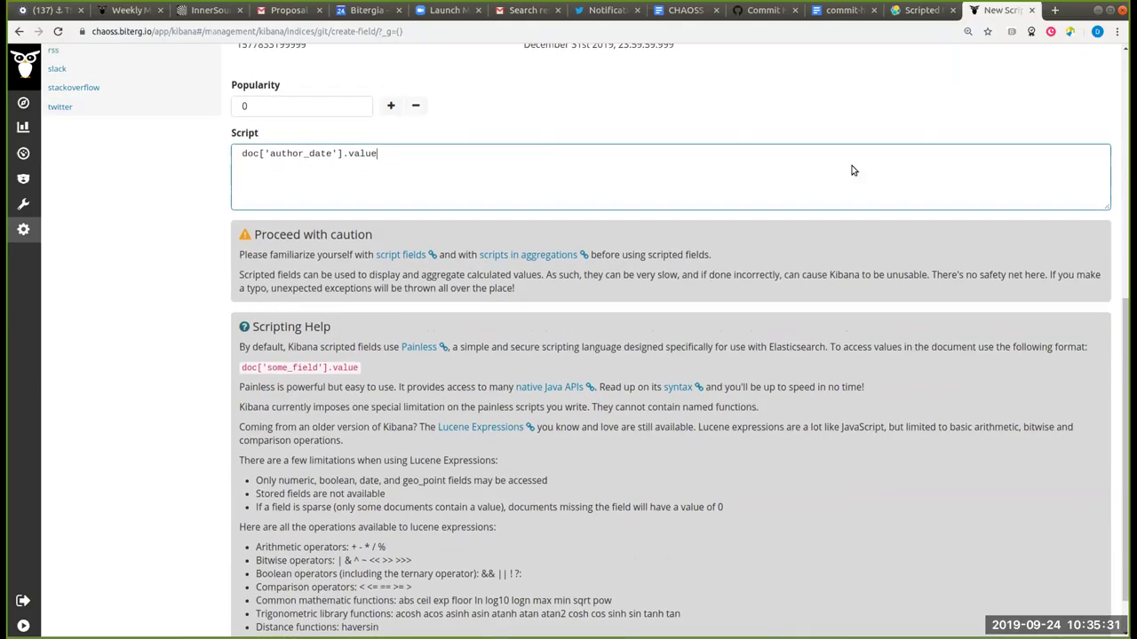
pyautogui.scroll(2, 851, 169)
# Step: Reduce the date format pattern to just HH
pyautogui.click(741, 131)
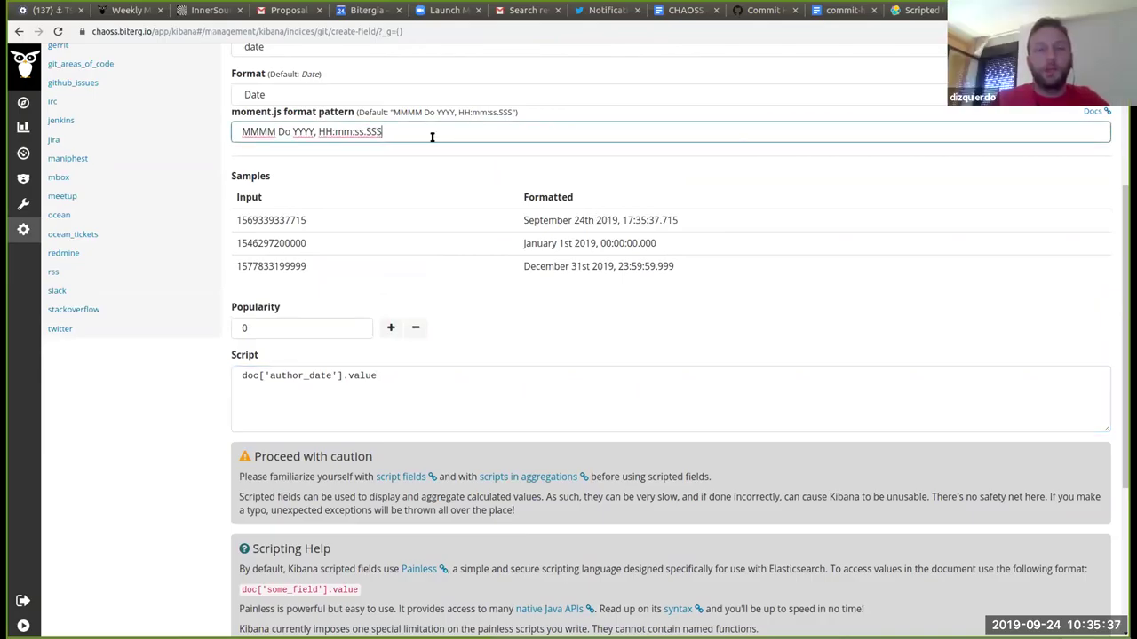
pyautogui.press('BackSpace')
pyautogui.press('BackSpace')
pyautogui.press('BackSpace')
pyautogui.press('BackSpace')
pyautogui.press('BackSpace')
pyautogui.press('BackSpace')
pyautogui.press('BackSpace')
pyautogui.press('BackSpace')
pyautogui.press('BackSpace')
pyautogui.press('BackSpace')
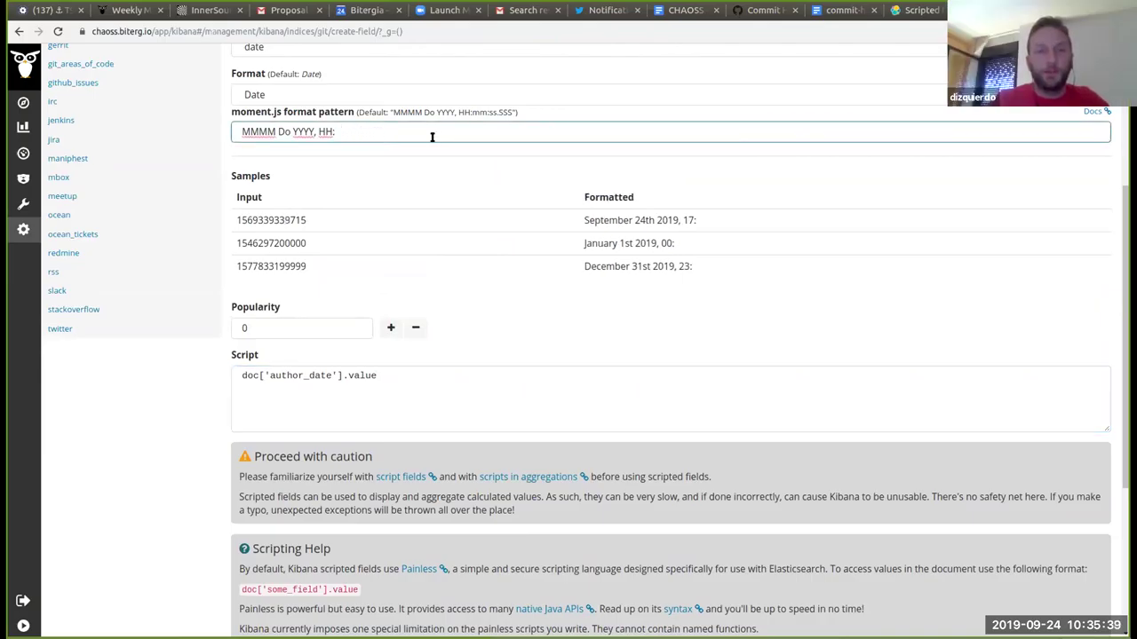
pyautogui.press('Delete')
pyautogui.press('Delete')
pyautogui.press('Delete')
pyautogui.press('Delete')
pyautogui.press('Delete')
pyautogui.press('Delete')
pyautogui.press('Delete')
pyautogui.press('Delete')
pyautogui.press('Delete')
pyautogui.press('Delete')
pyautogui.press('Delete')
pyautogui.press('Delete')
pyautogui.press('Delete')
pyautogui.press('Delete')
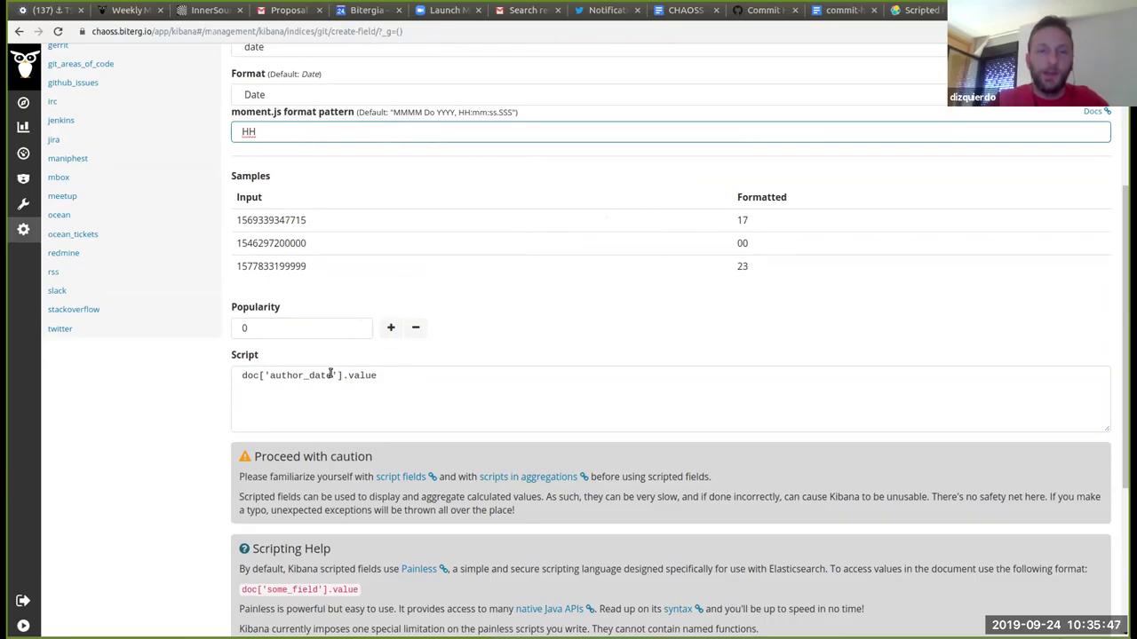
# Step: Change the script to read doc['utc_commit'].value instead of author_date
pyautogui.click(331, 373)
pyautogui.press('BackSpace')
pyautogui.press('BackSpace')
pyautogui.press('BackSpace')
pyautogui.press('BackSpace')
pyautogui.press('BackSpace')
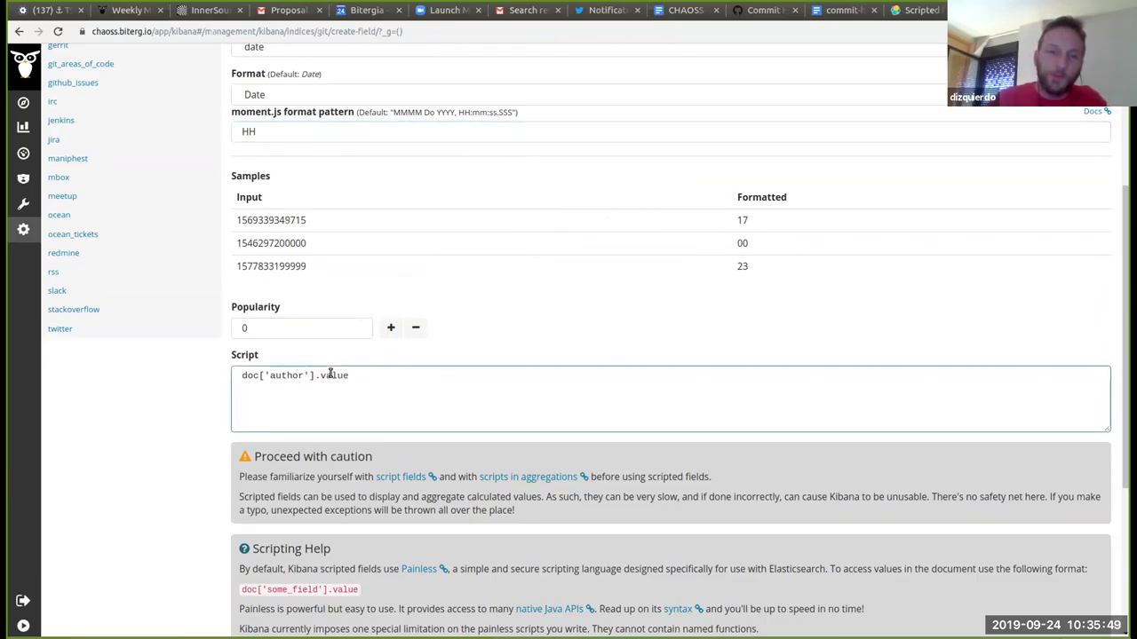
pyautogui.press('BackSpace')
pyautogui.press('BackSpace')
pyautogui.press('BackSpace')
pyautogui.press('BackSpace')
pyautogui.press('BackSpace')
pyautogui.press('BackSpace')
pyautogui.write('utc_')
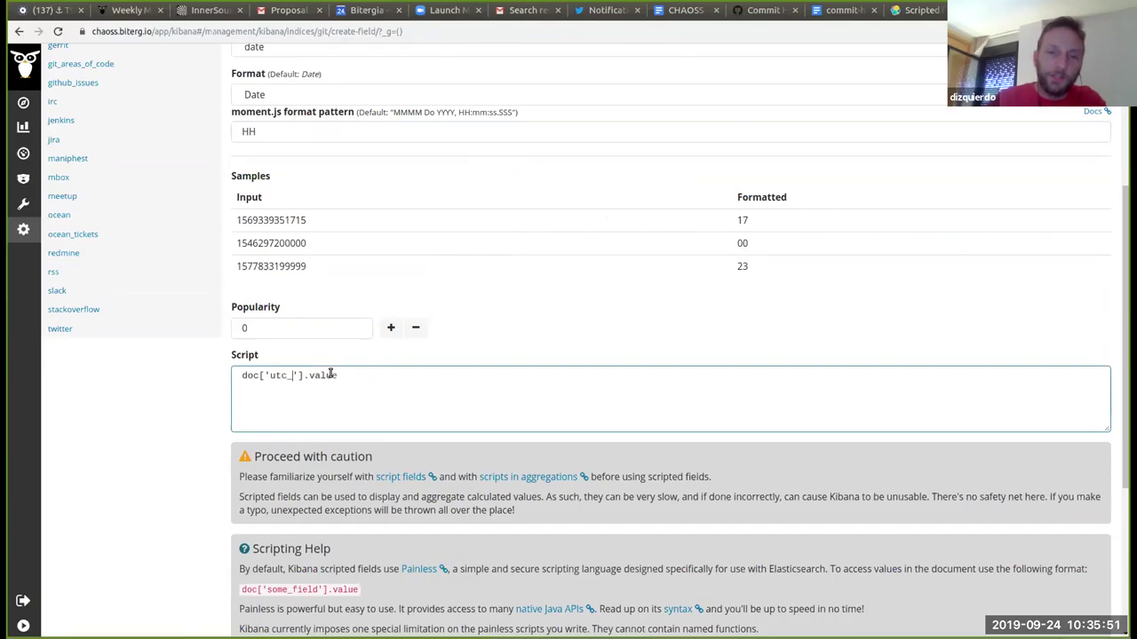
pyautogui.write('commit')
pyautogui.scroll(-2, 512, 314)
pyautogui.scroll(-1, 513, 314)
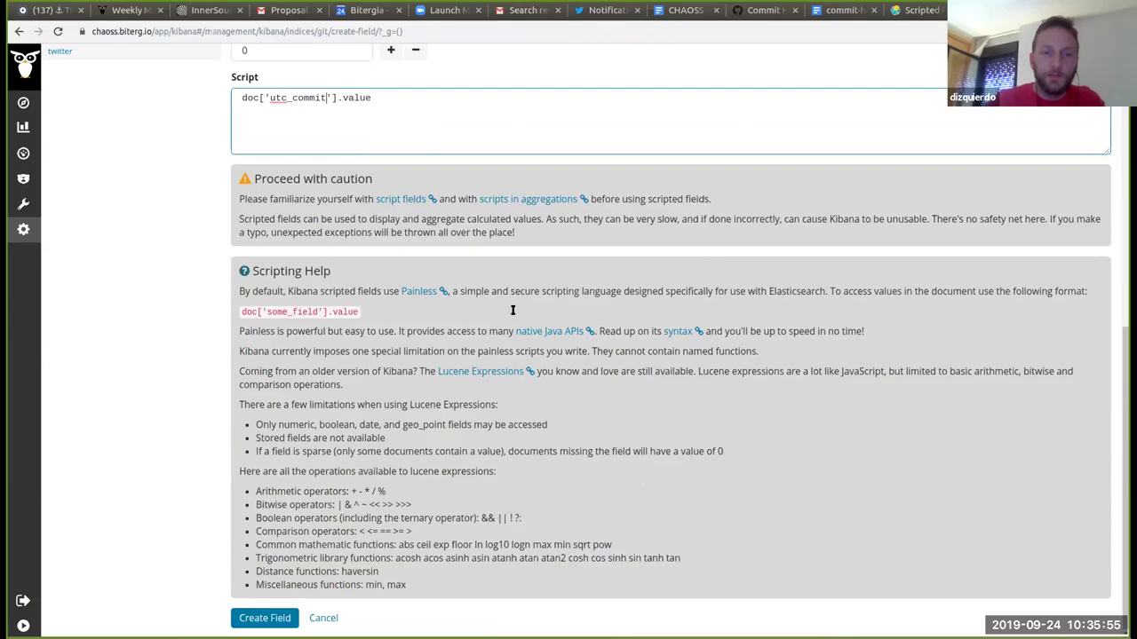
# Step: Submit the test_hours scripted field with Create Field and check the form
pyautogui.click(279, 623)
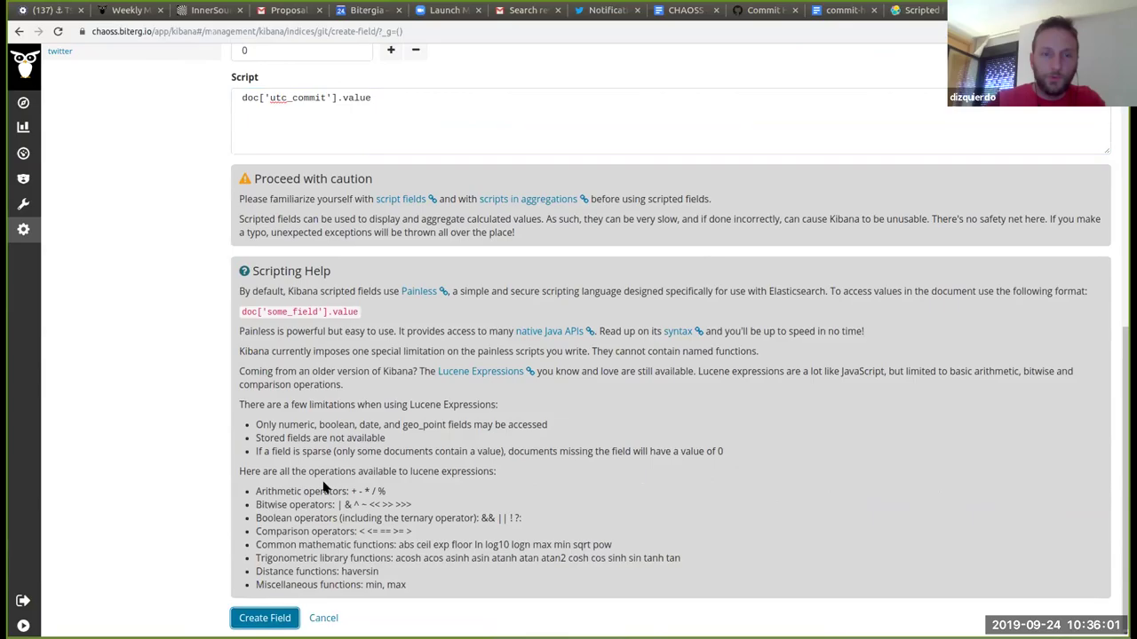
pyautogui.scroll(6, 236, 484)
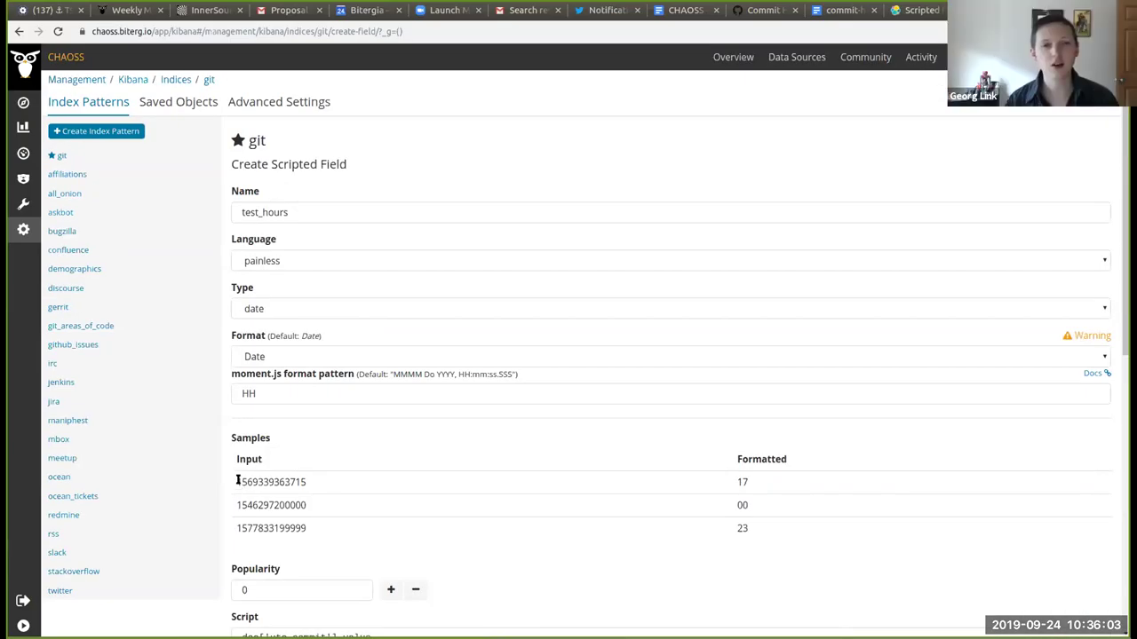
pyautogui.scroll(-4, 238, 481)
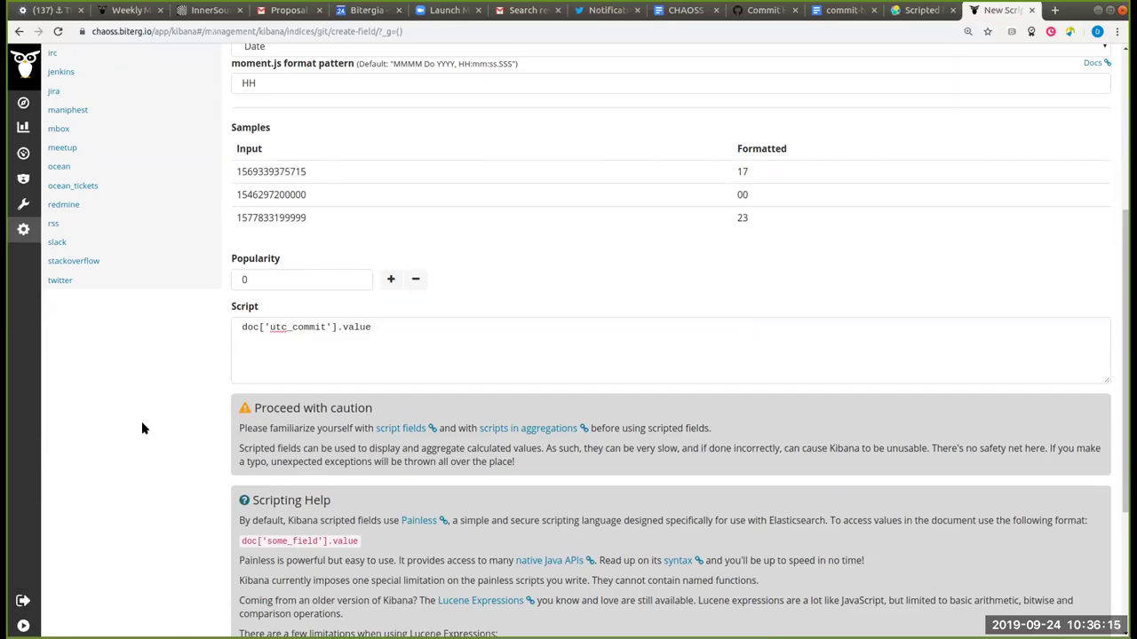
pyautogui.scroll(2, 141, 421)
pyautogui.scroll(-2, 141, 427)
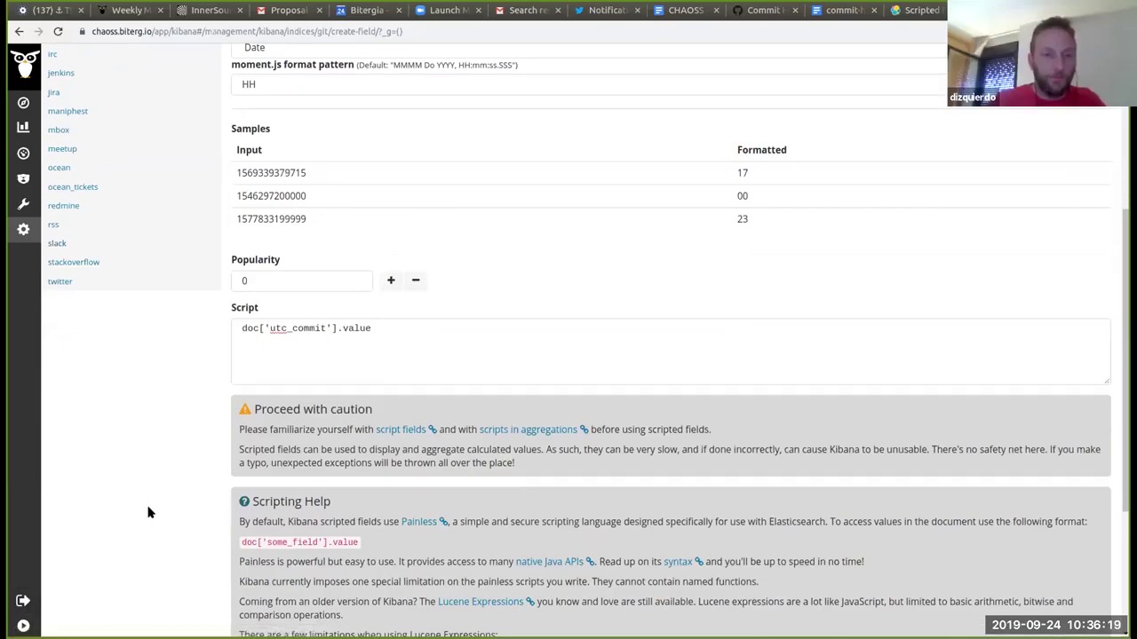
pyautogui.scroll(3, 148, 513)
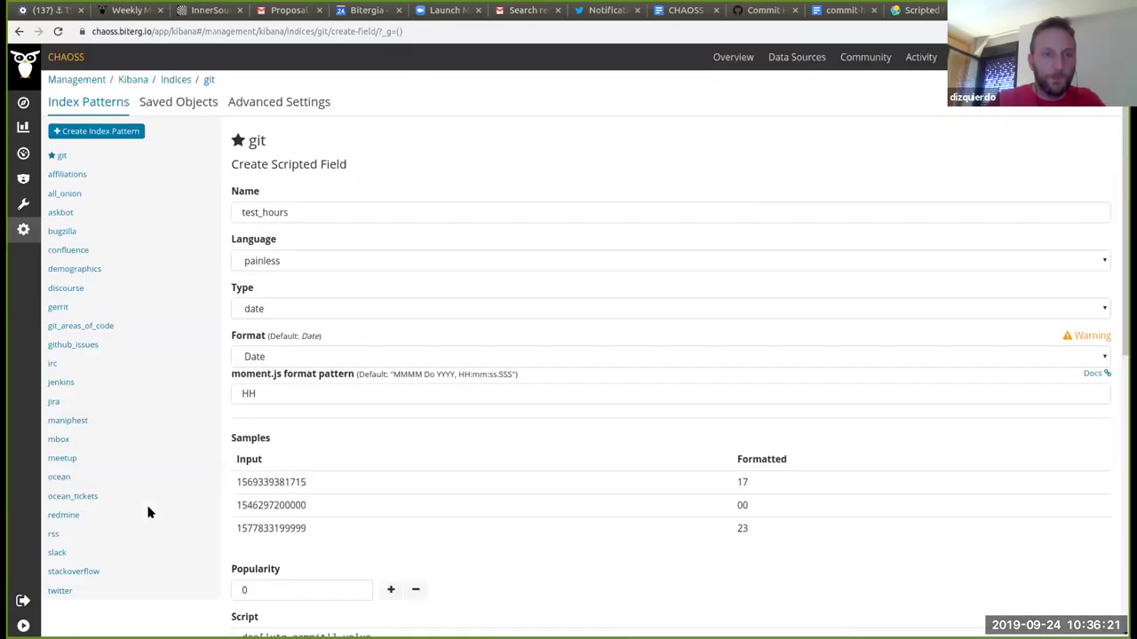
# Step: Open Discover in a background tab and log in again to load the CHAOSS Overview dashboard
pyautogui.middleClick(24, 103)
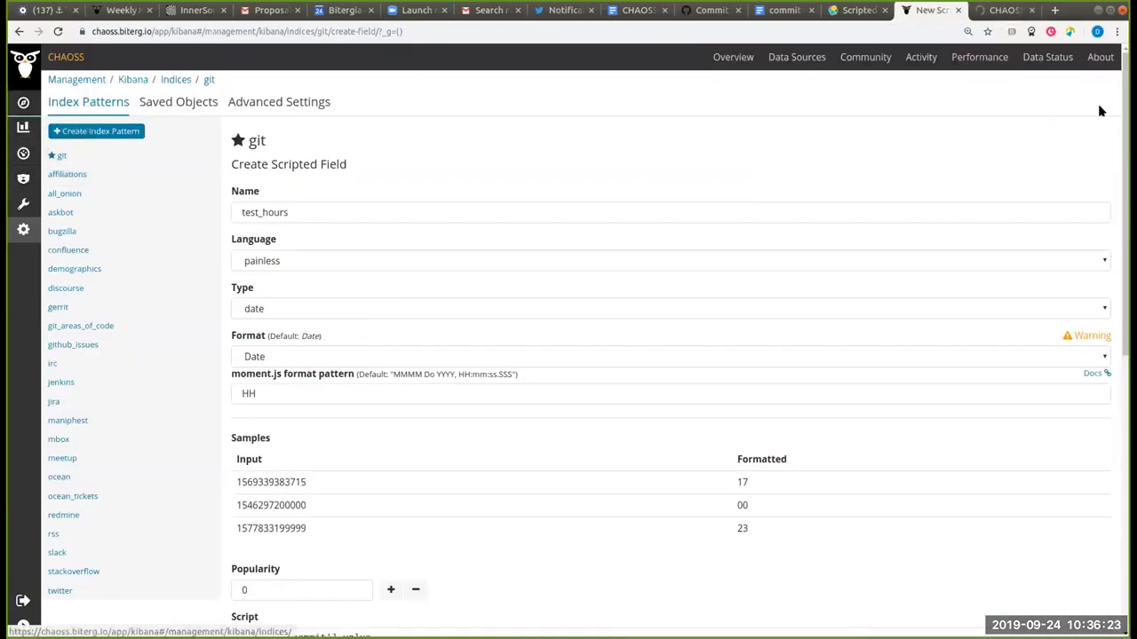
pyautogui.click(1002, 10)
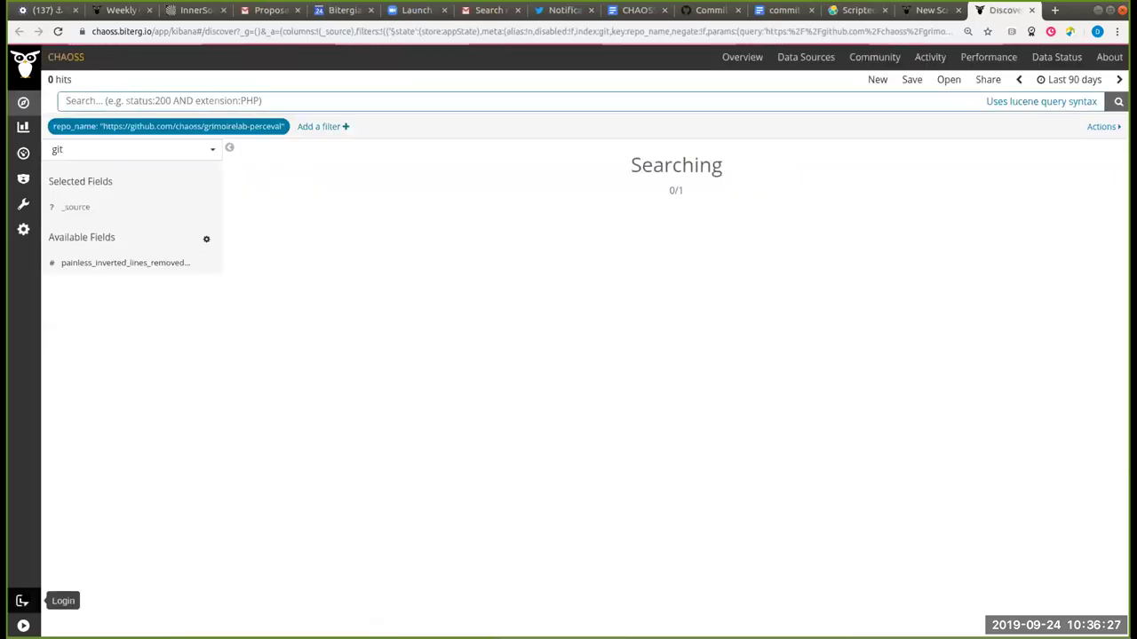
pyautogui.click(22, 602)
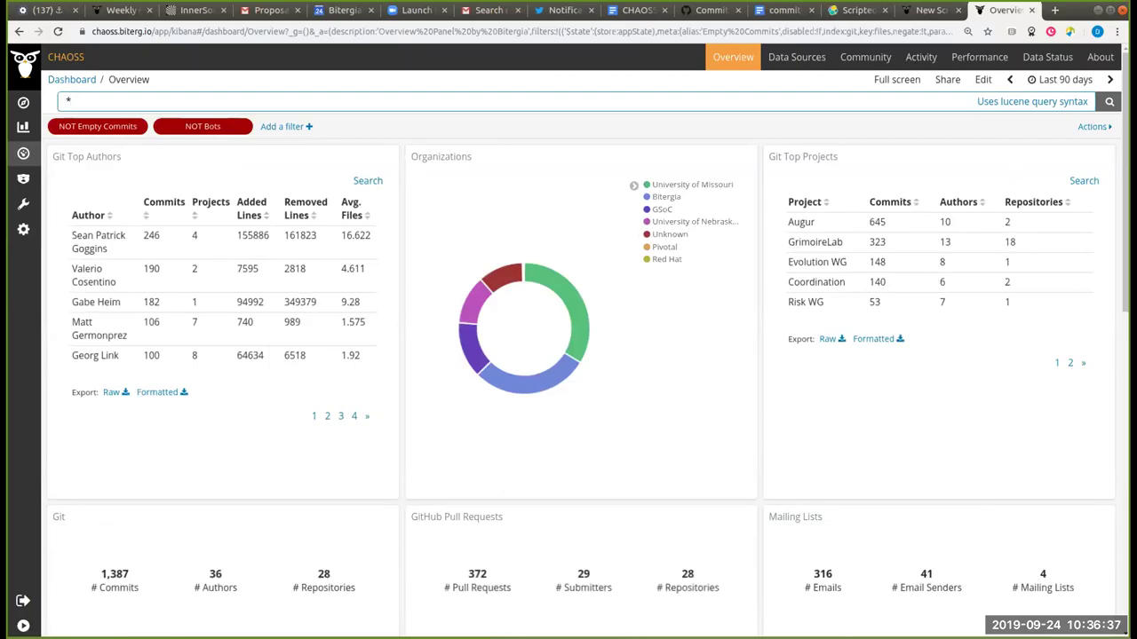
# Step: Back in the scripted field form, save test_hours with Create Field
pyautogui.click(923, 13)
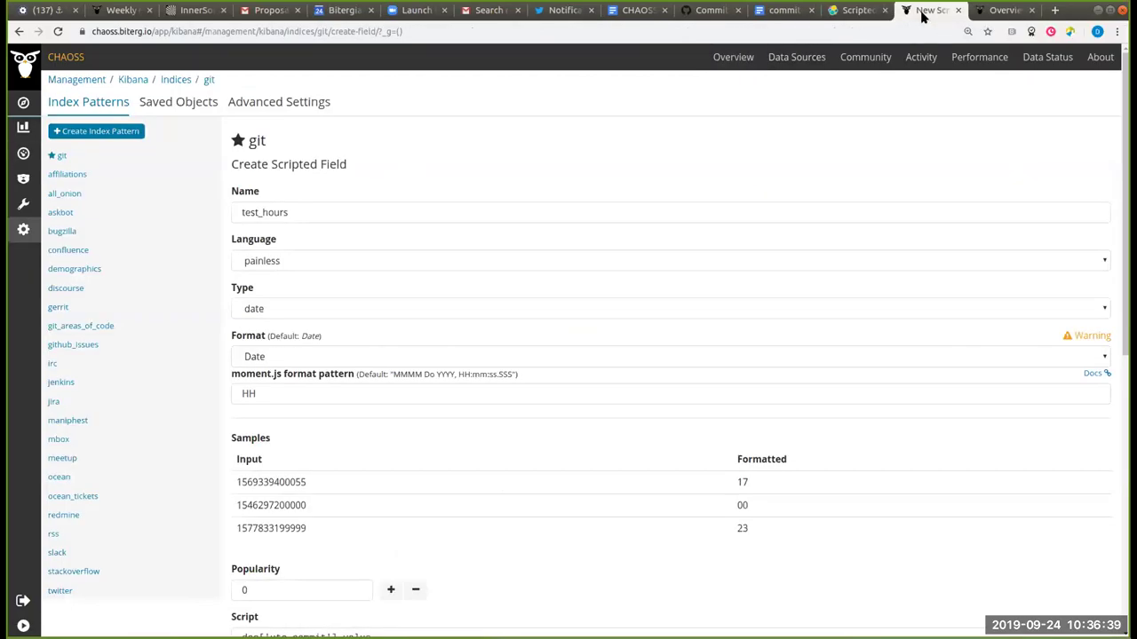
pyautogui.scroll(-6, 173, 335)
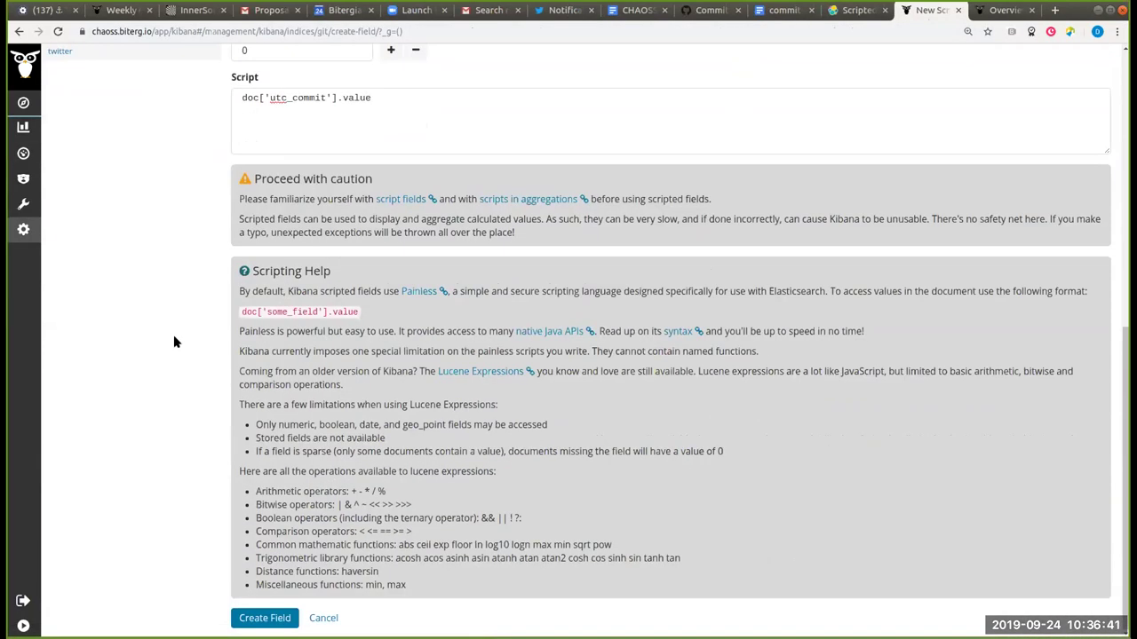
pyautogui.click(261, 617)
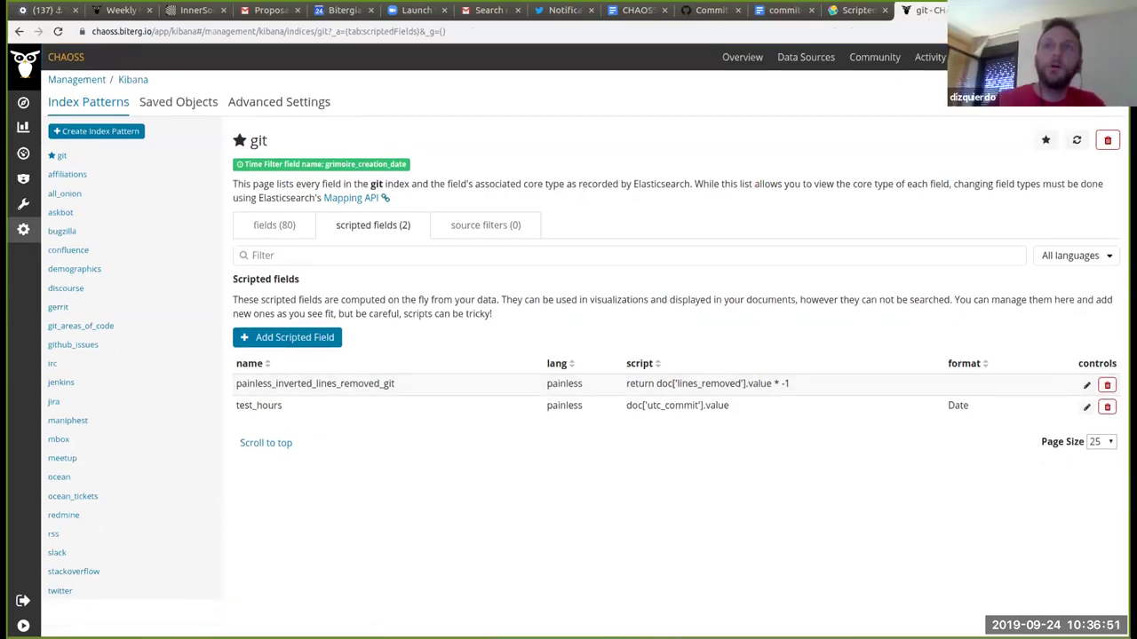
# Step: View the GrimoireLab tutorial's Some Painless examples at 150% browser zoom
pyautogui.hotkey('alt', 'Tab')
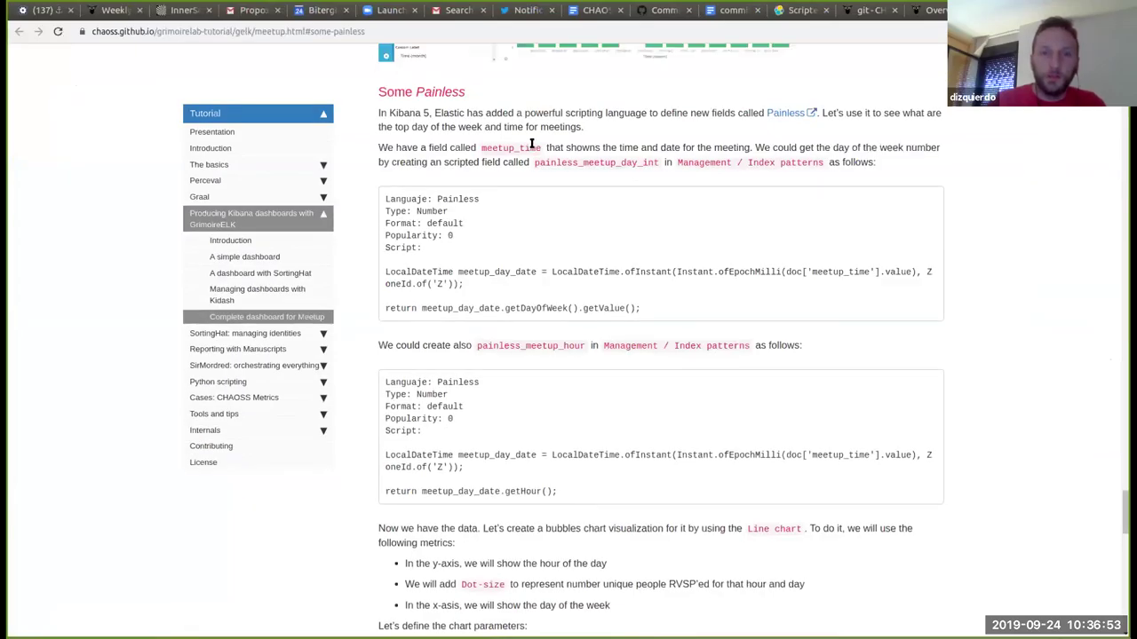
pyautogui.hotkey('ctrl', '+')
pyautogui.hotkey('ctrl', '+')
pyautogui.scroll(-2, 899, 167)
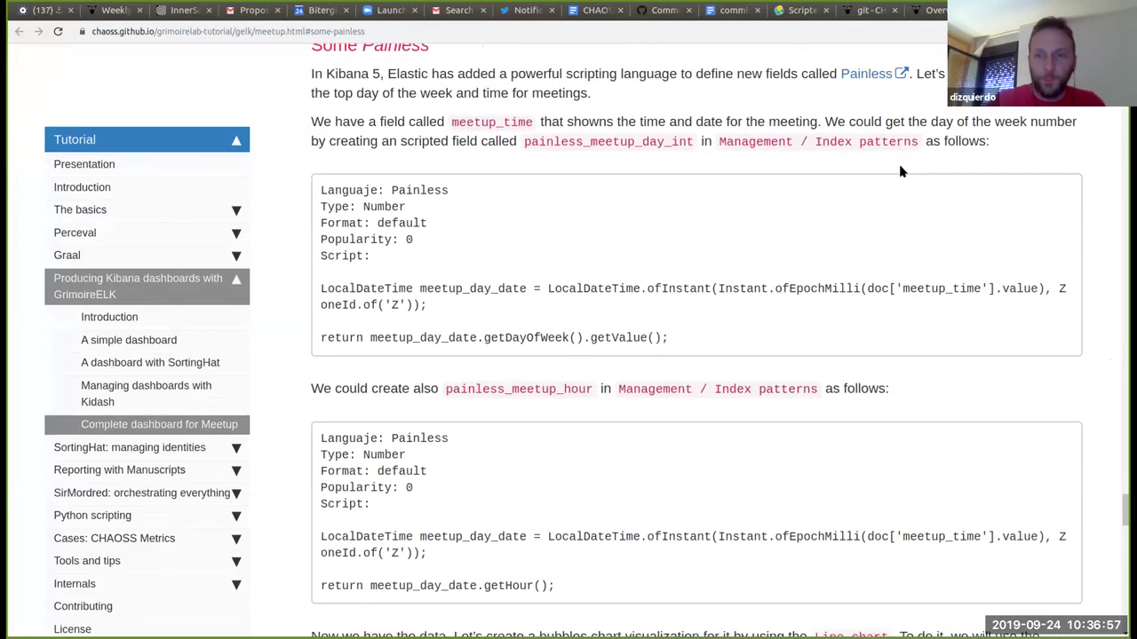
pyautogui.scroll(-1, 899, 170)
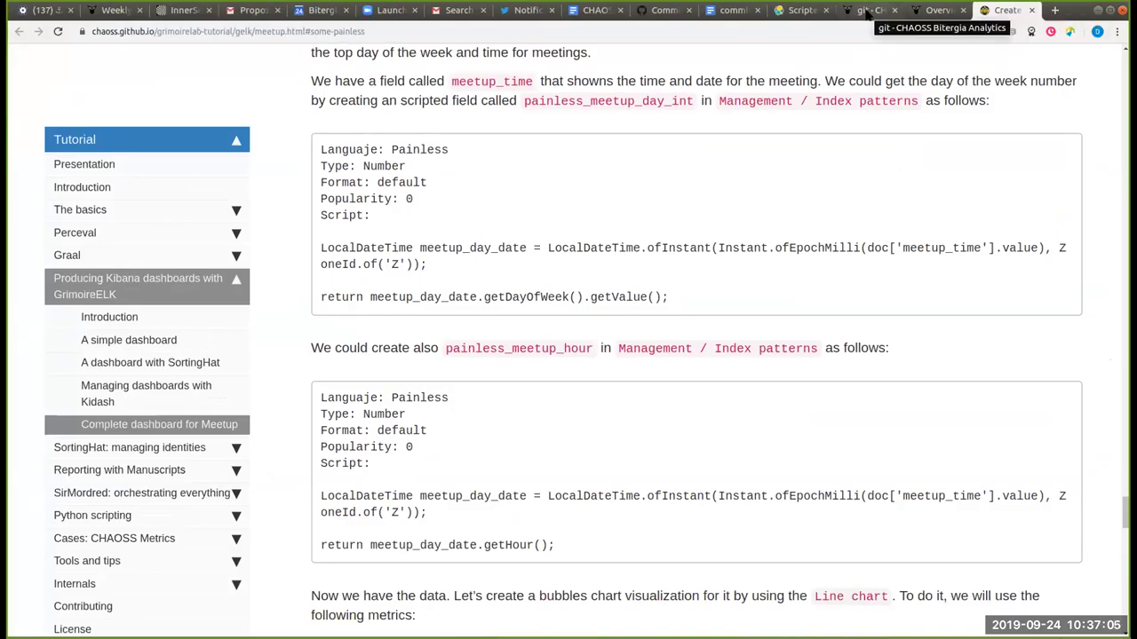
# Step: Highlight the test_hours script and name in the git fields list, then go to Visualize
pyautogui.click(867, 11)
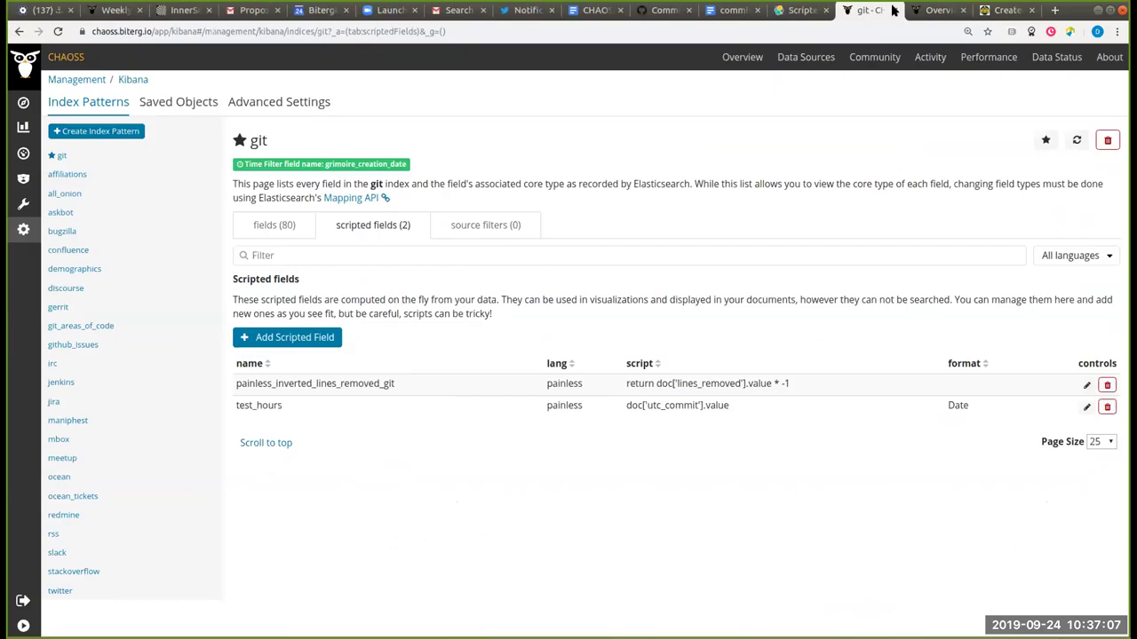
pyautogui.tripleClick(726, 406)
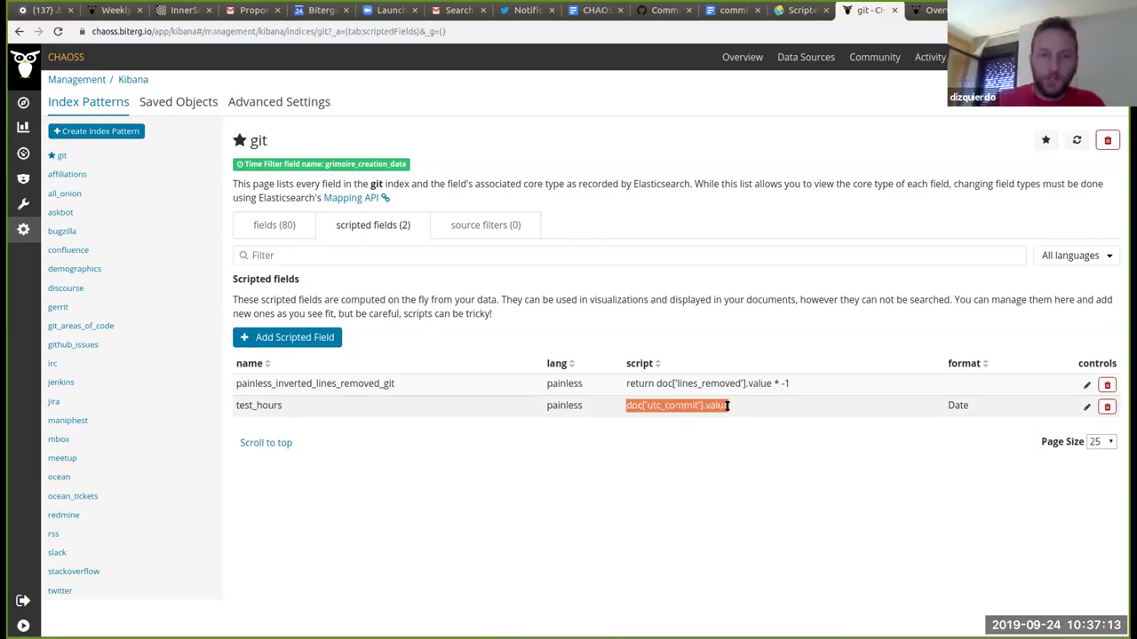
pyautogui.doubleClick(273, 407)
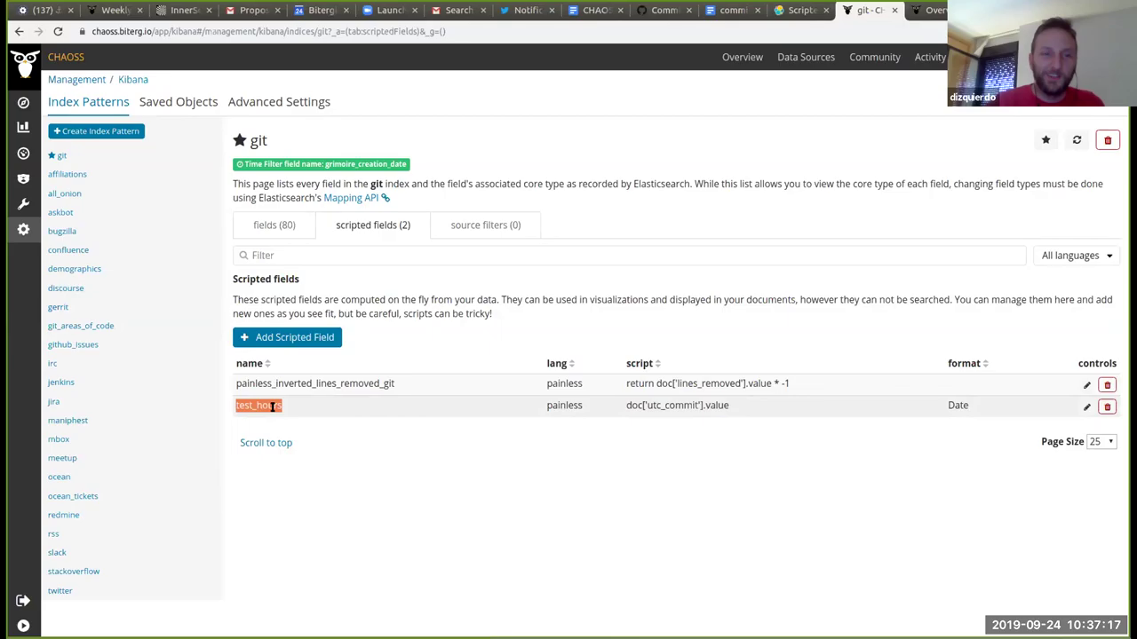
pyautogui.click(272, 407)
pyautogui.doubleClick(272, 407)
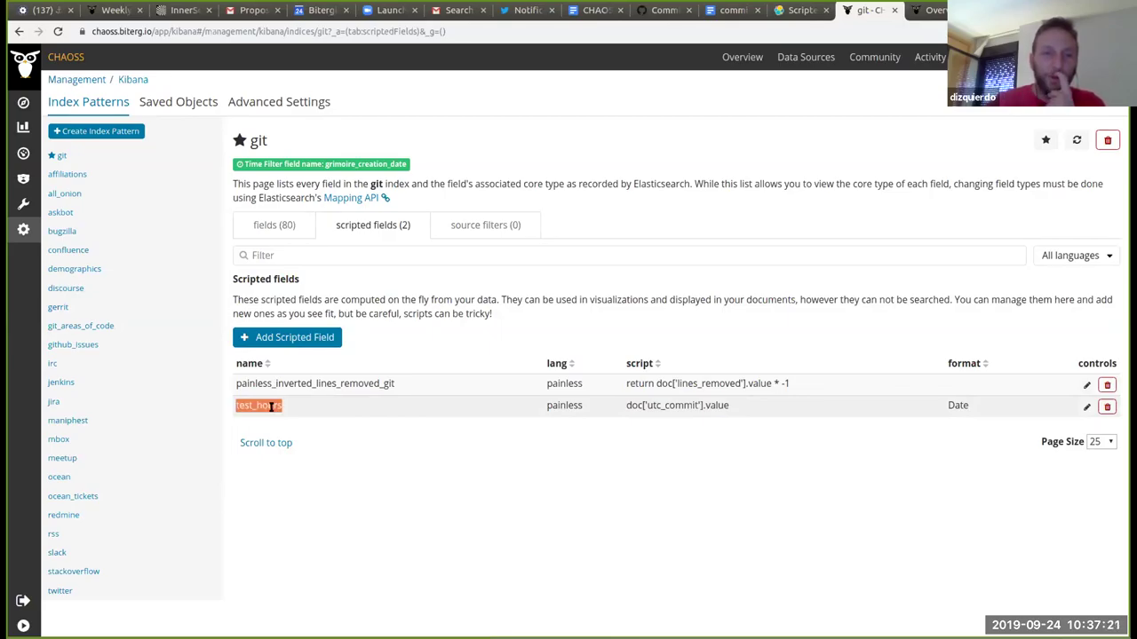
pyautogui.click(23, 127)
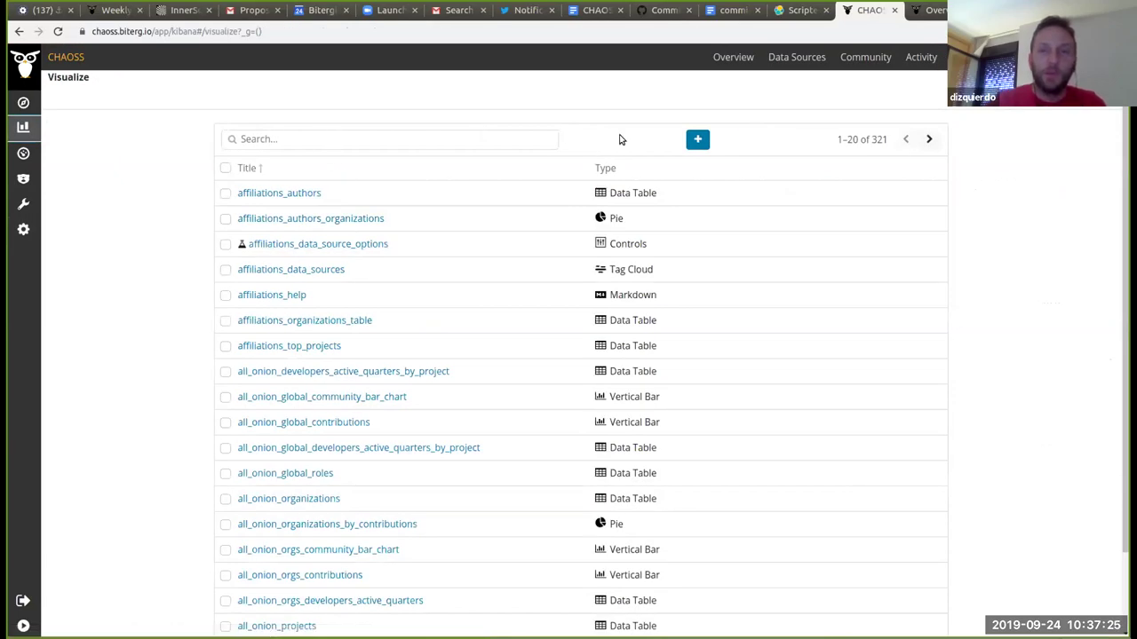
# Step: Start a new Vertical Bar visualization based on the git index
pyautogui.click(697, 139)
pyautogui.scroll(-5, 410, 176)
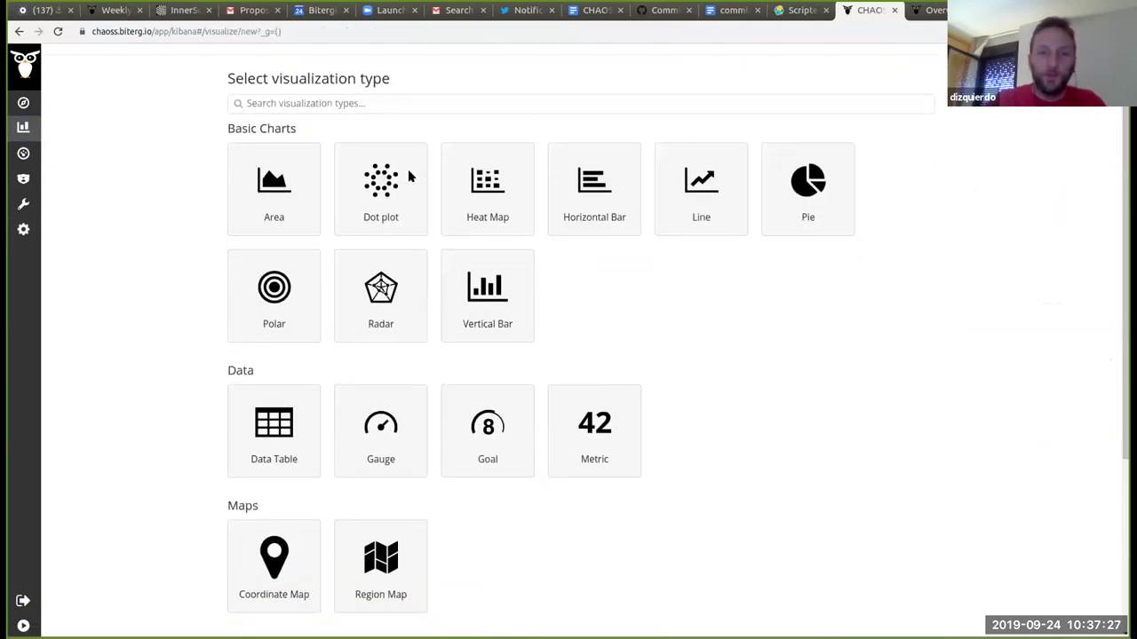
pyautogui.scroll(4, 493, 522)
pyautogui.click(476, 252)
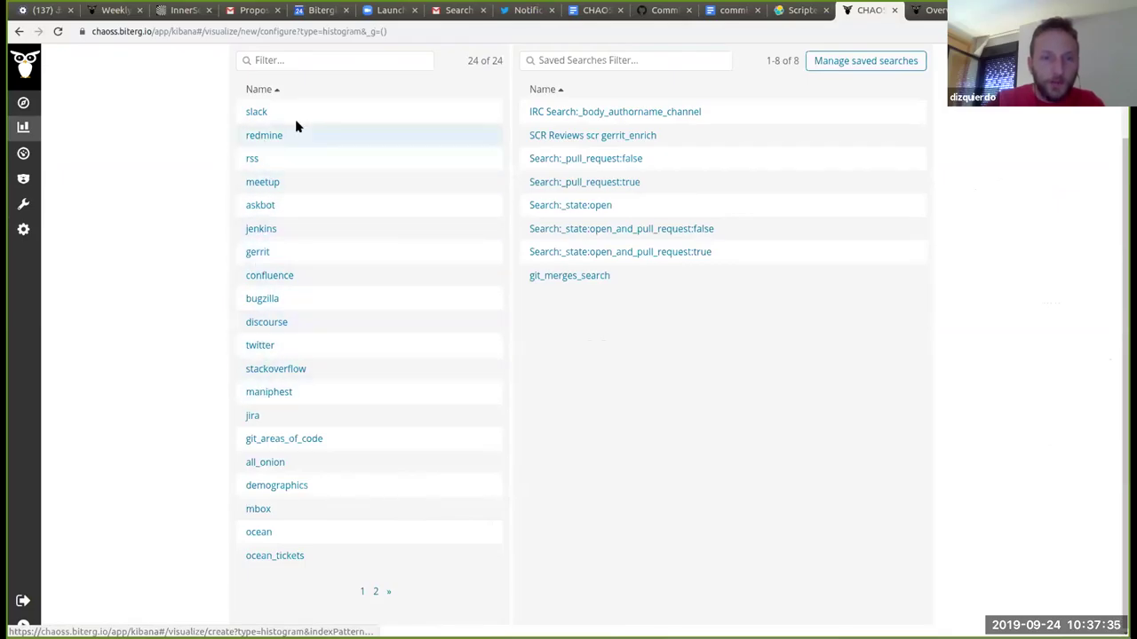
pyautogui.click(310, 56)
pyautogui.write('gi')
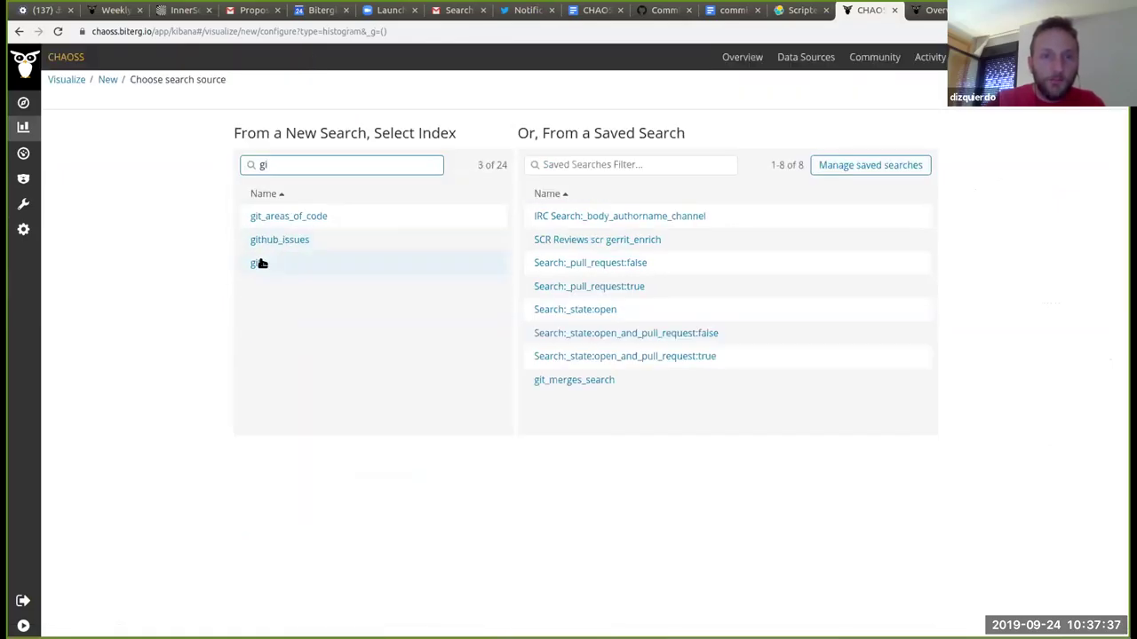
pyautogui.click(256, 265)
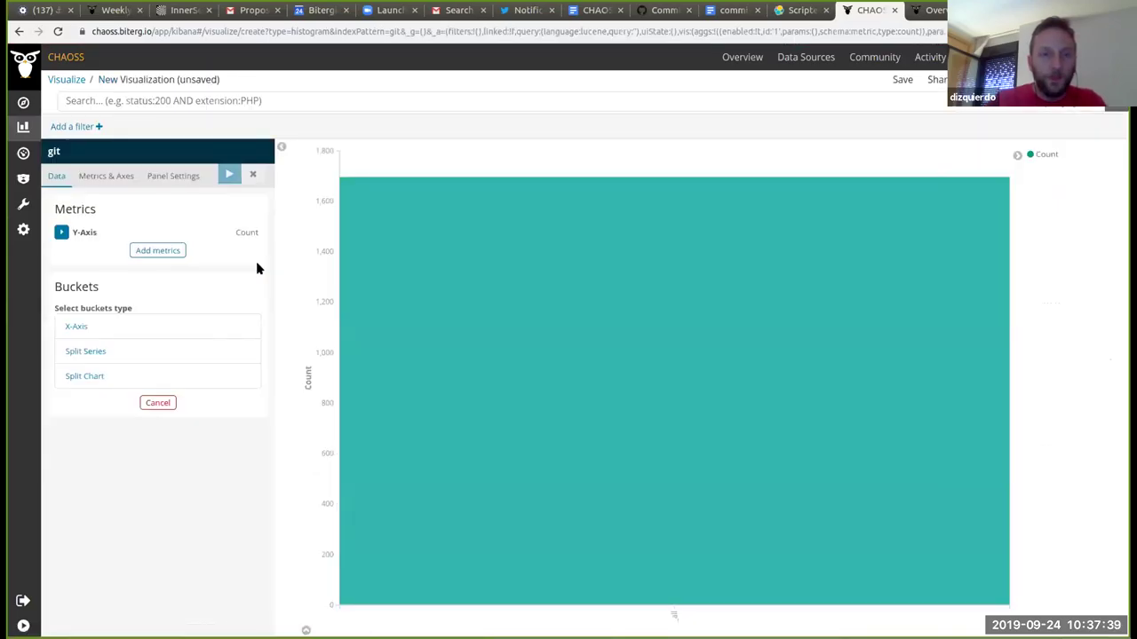
# Step: Add an X-Axis Terms bucket on test_hours and clear the default size of 5
pyautogui.click(143, 327)
pyautogui.click(128, 346)
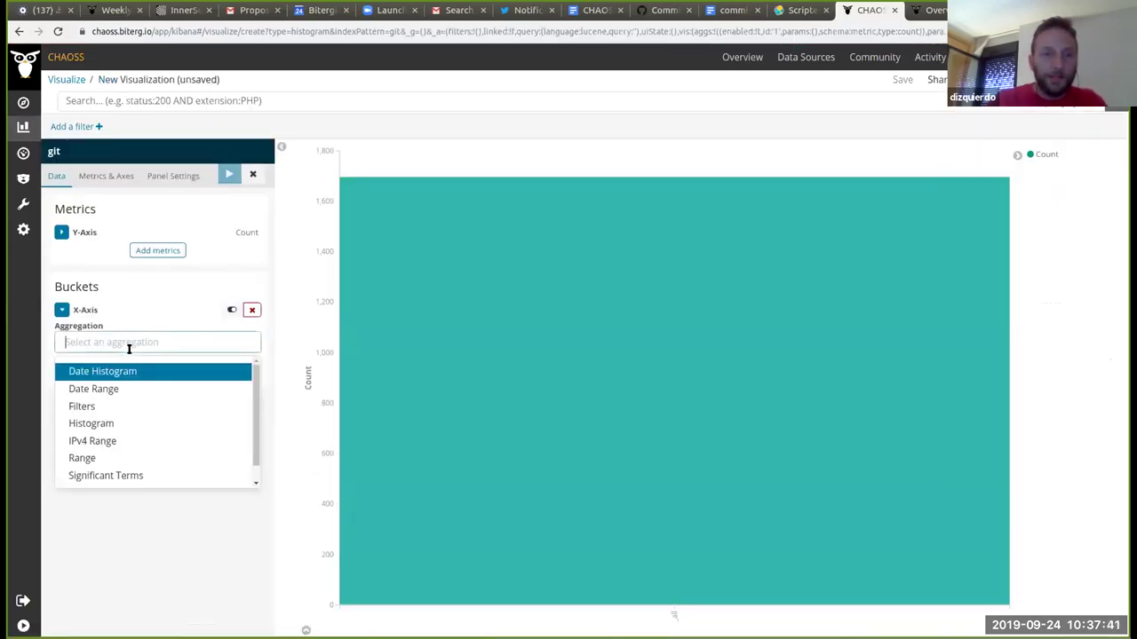
pyautogui.scroll(-1, 152, 388)
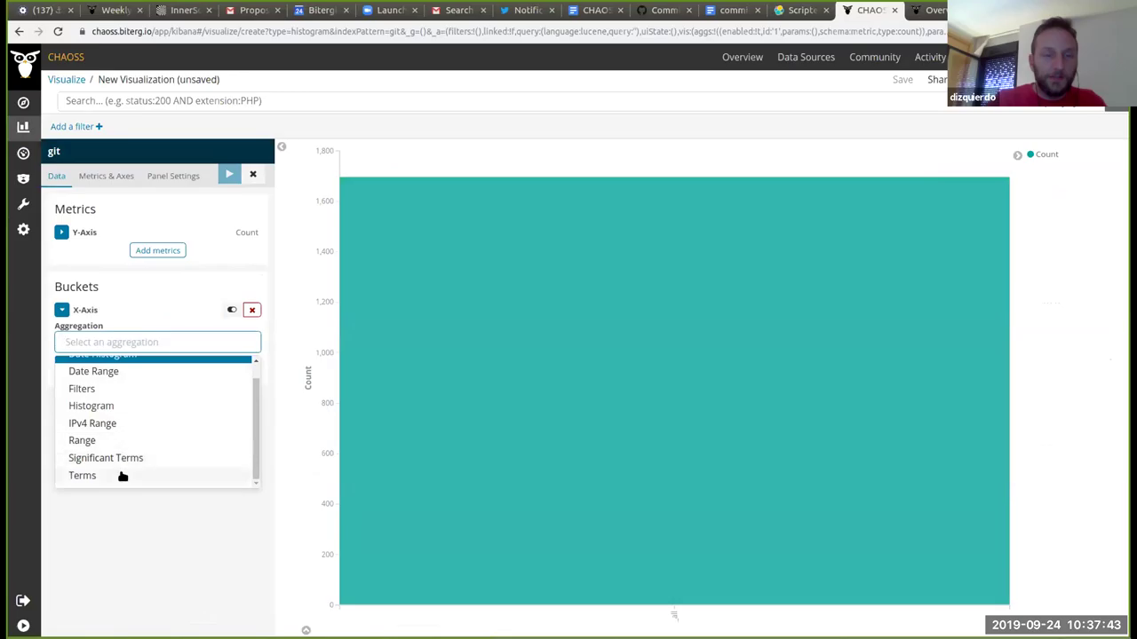
pyautogui.click(120, 475)
pyautogui.click(142, 387)
pyautogui.write('test')
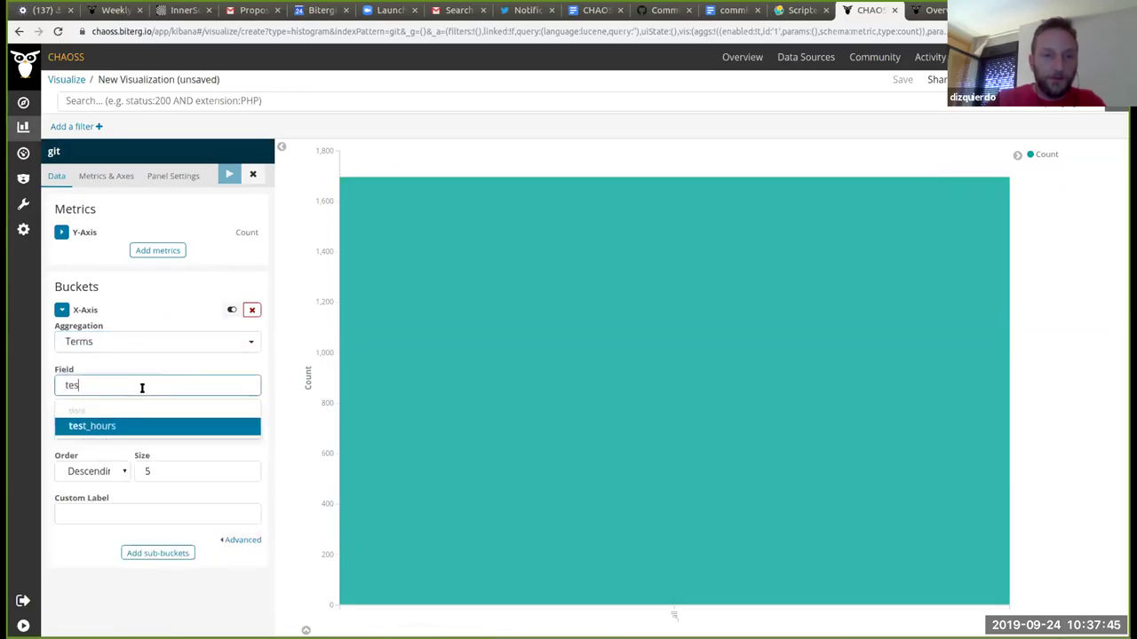
pyautogui.click(122, 425)
pyautogui.click(182, 470)
pyautogui.press('BackSpace')
# Step: Set the terms size to 24, render the chart, and keep Terms as the aggregation
pyautogui.write('2')
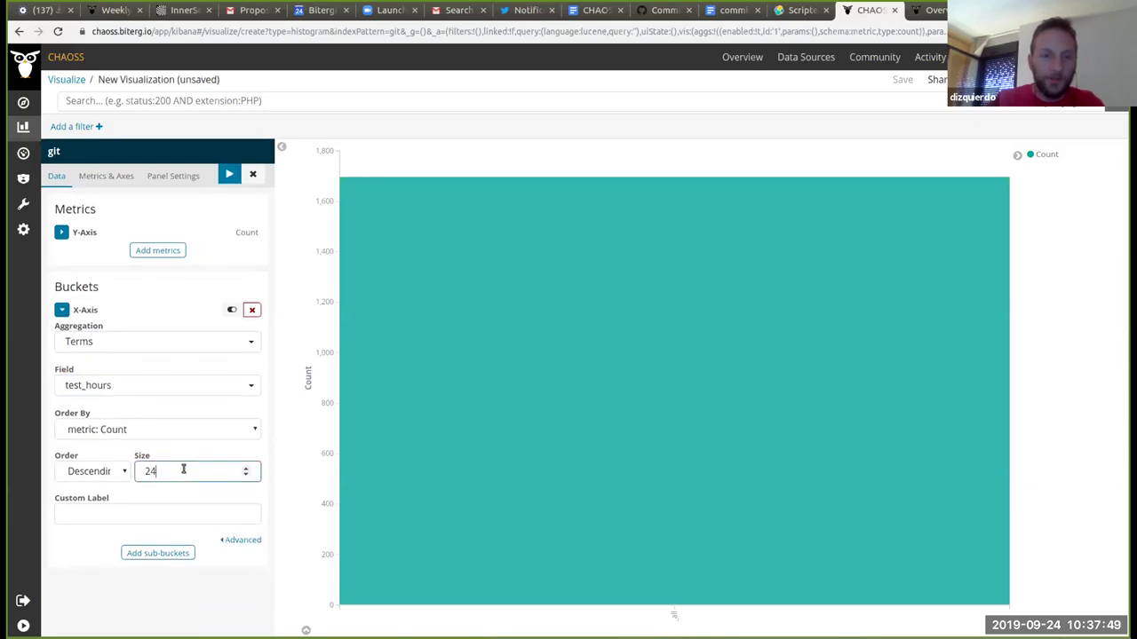
pyautogui.write('4')
pyautogui.click(229, 174)
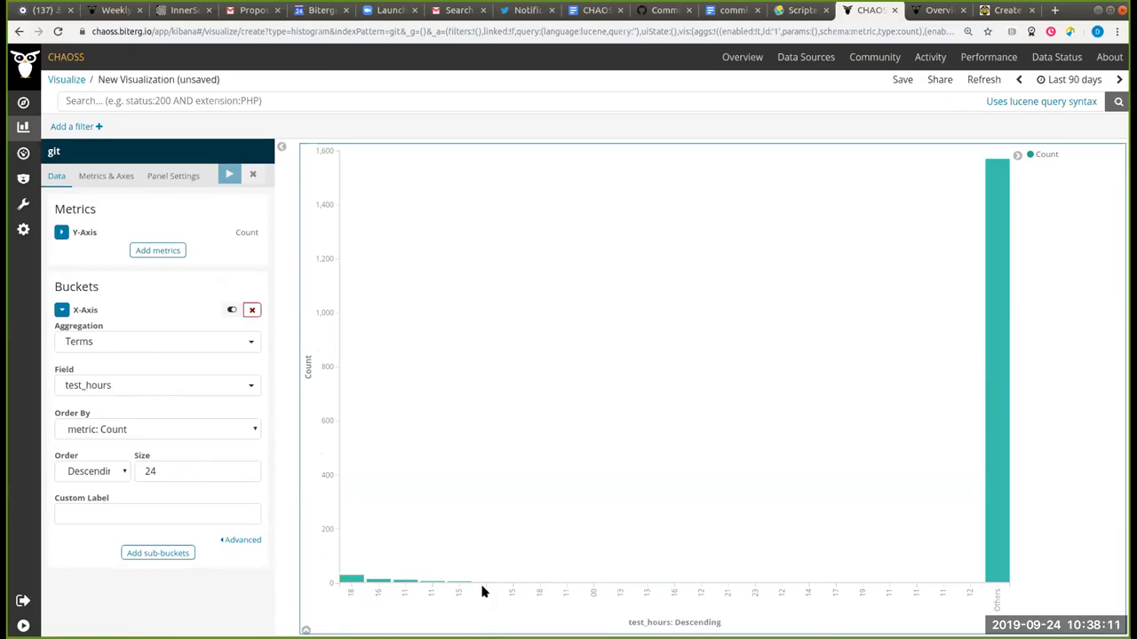
pyautogui.click(216, 345)
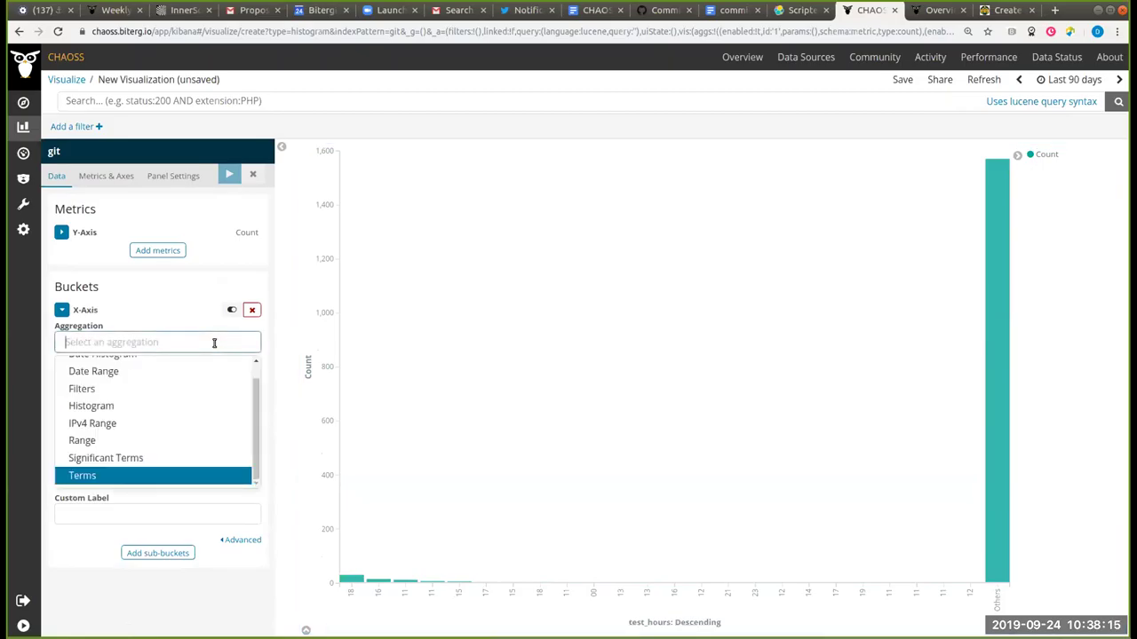
pyautogui.scroll(1, 193, 403)
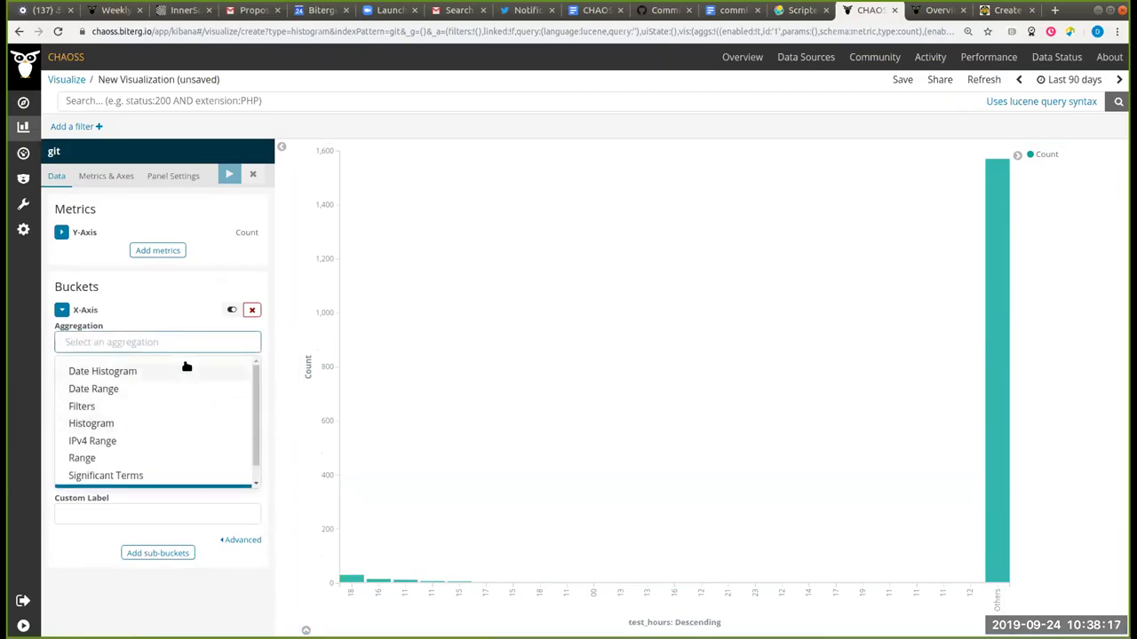
pyautogui.click(173, 288)
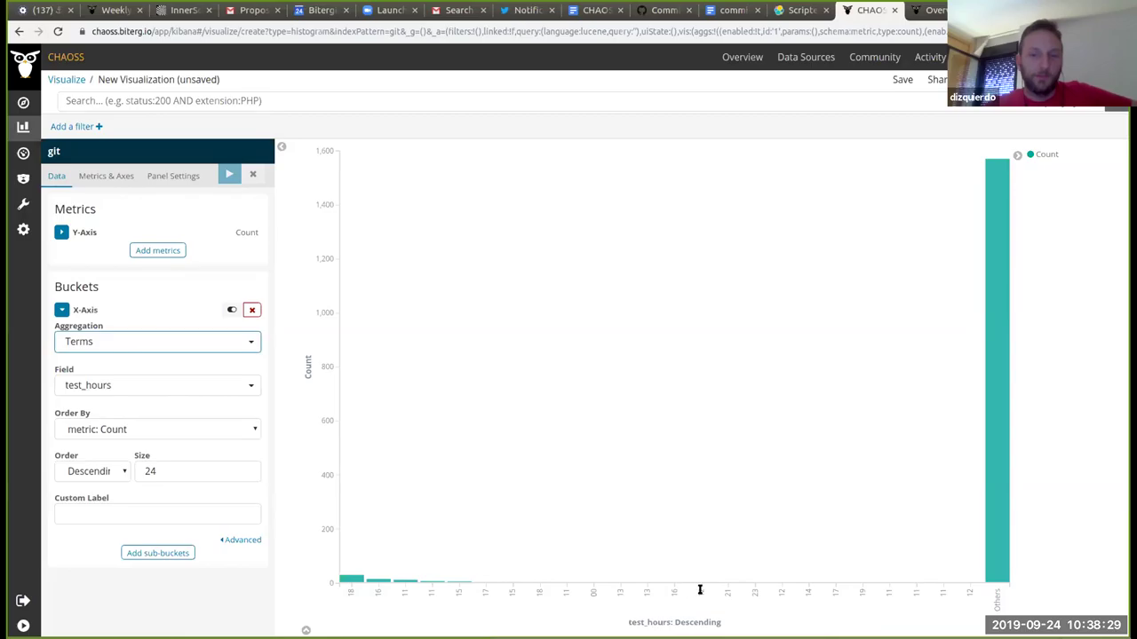
pyautogui.click(781, 596)
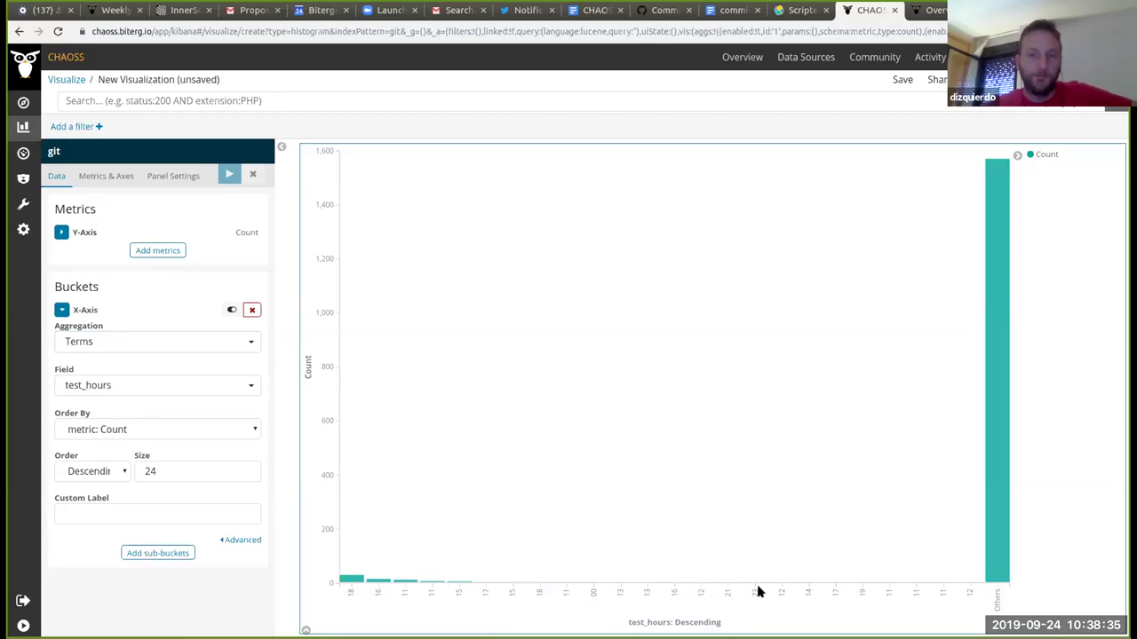
pyautogui.click(163, 342)
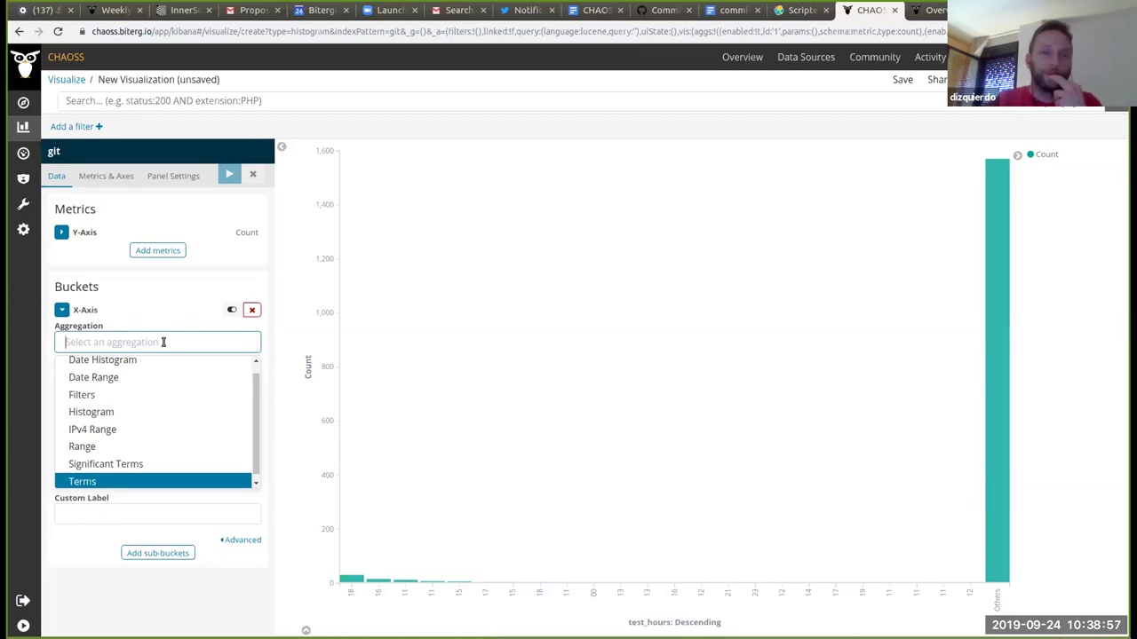
pyautogui.press('Return')
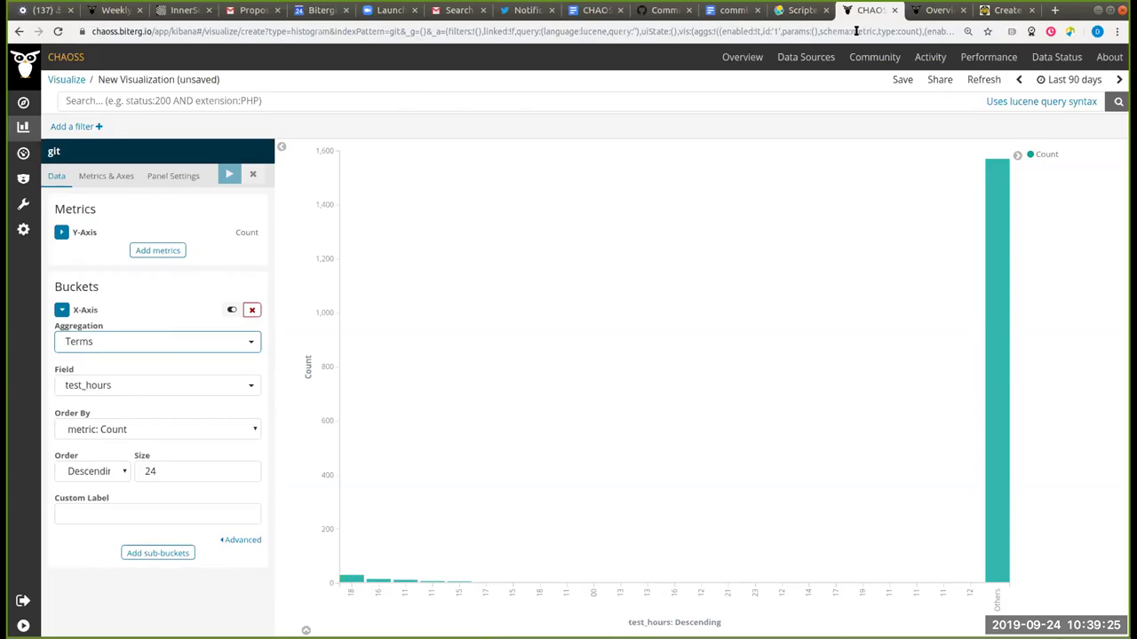
# Step: Go to Management > Index Patterns > git scripted fields and reload to show test_hours
pyautogui.click(933, 9)
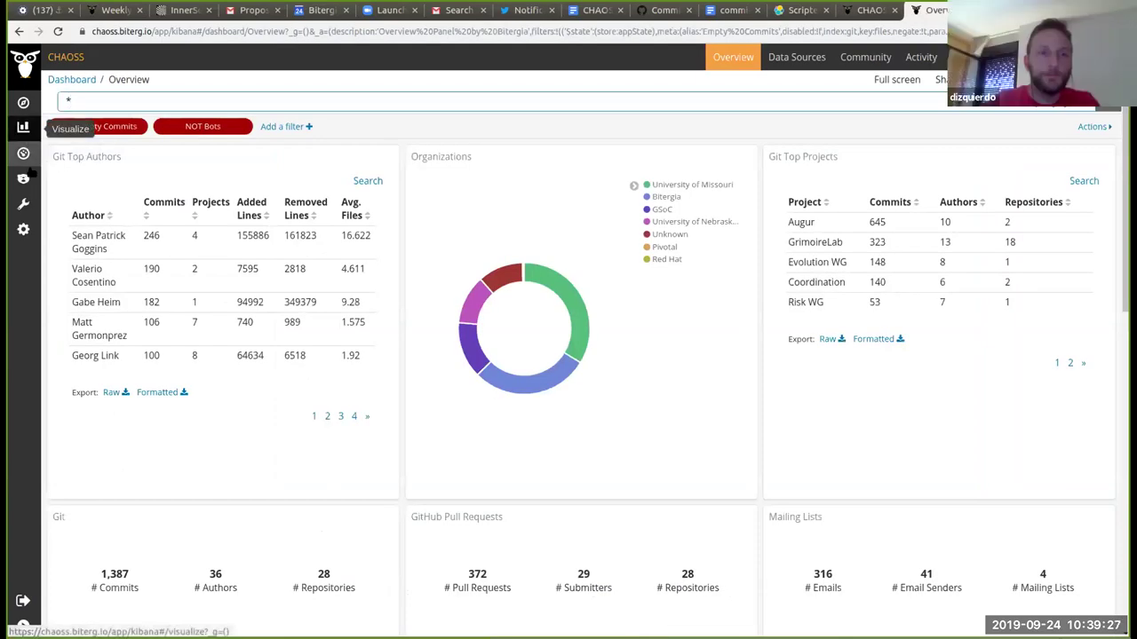
pyautogui.click(24, 205)
pyautogui.click(23, 230)
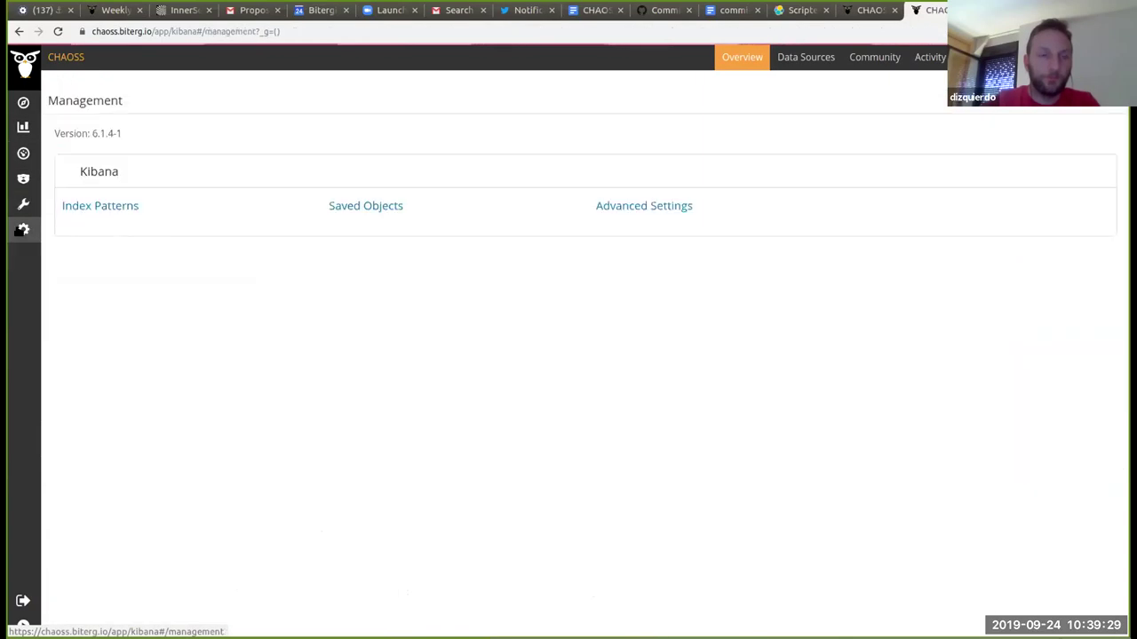
pyautogui.click(129, 209)
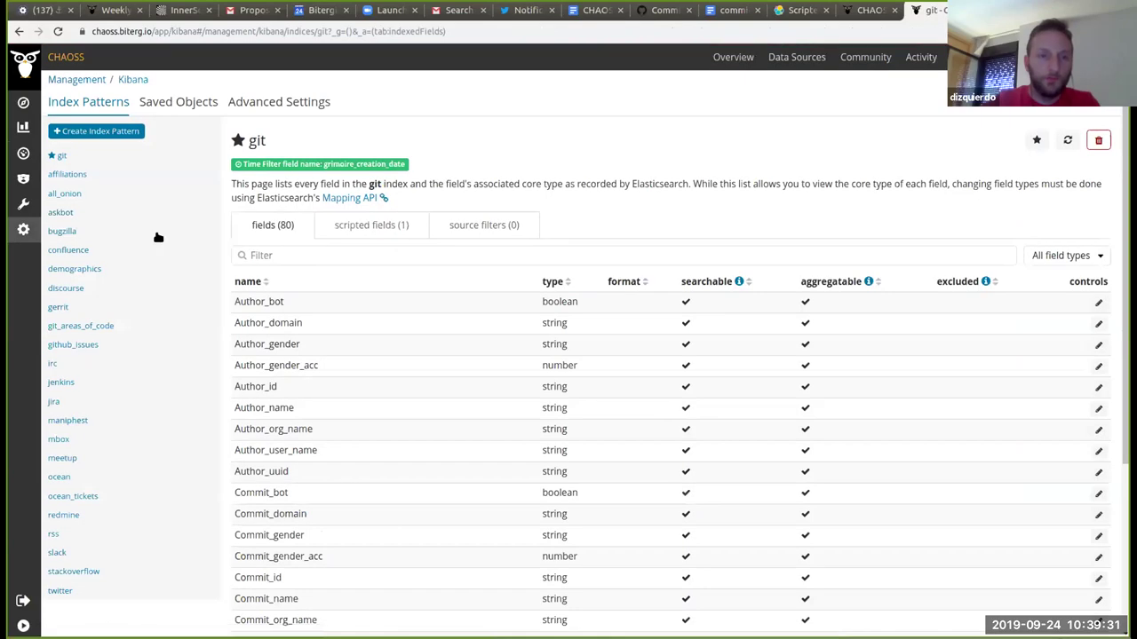
pyautogui.click(363, 226)
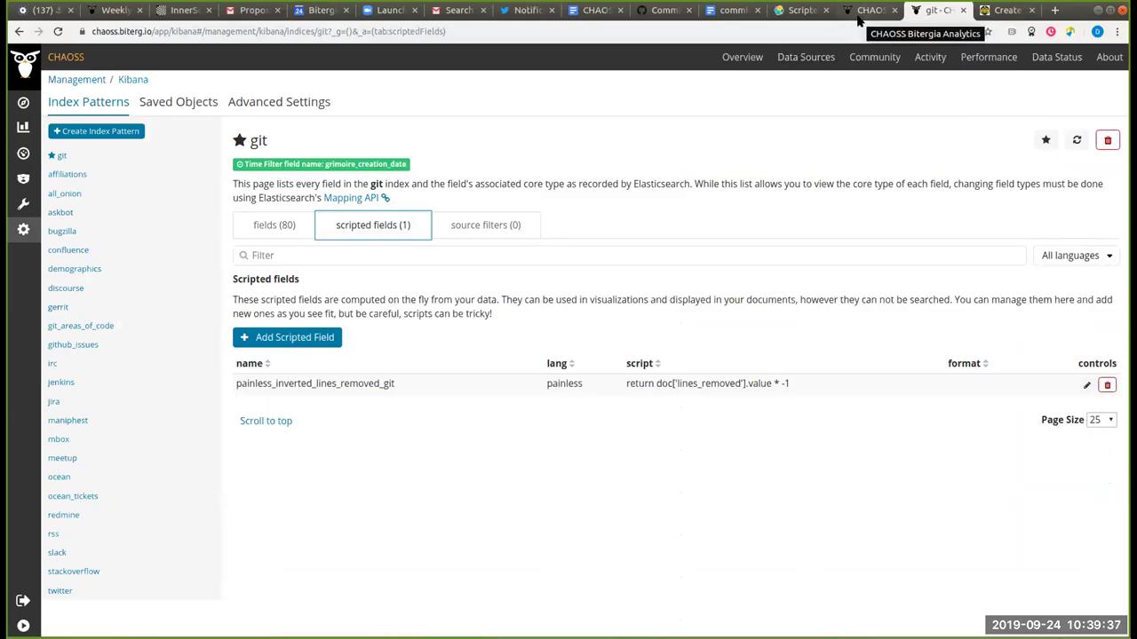
pyautogui.hotkey('ctrl', 'r')
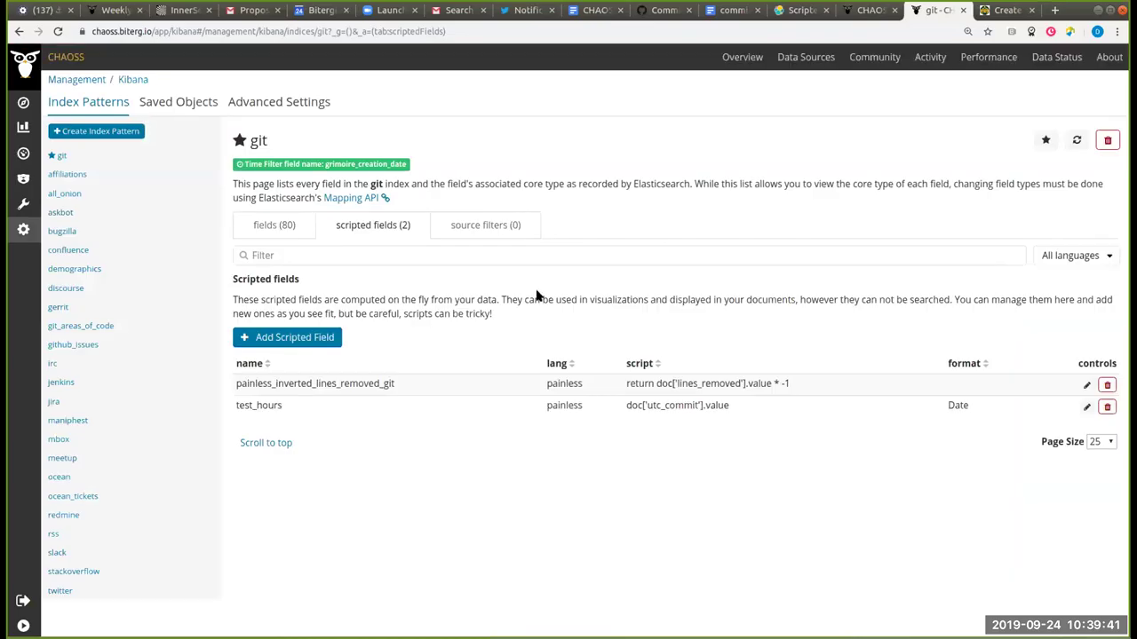
# Step: Edit the test_hours scripted field, replacing its script with a pasted hour-returning script
pyautogui.click(1089, 407)
pyautogui.scroll(-3, 498, 367)
pyautogui.scroll(2, 433, 197)
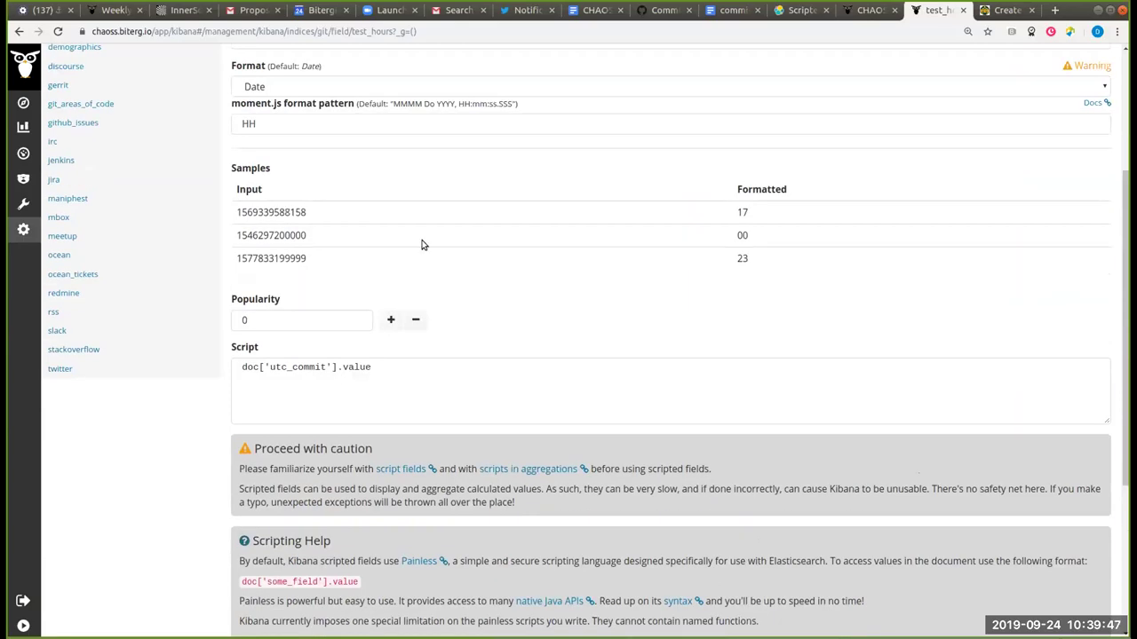
pyautogui.tripleClick(421, 371)
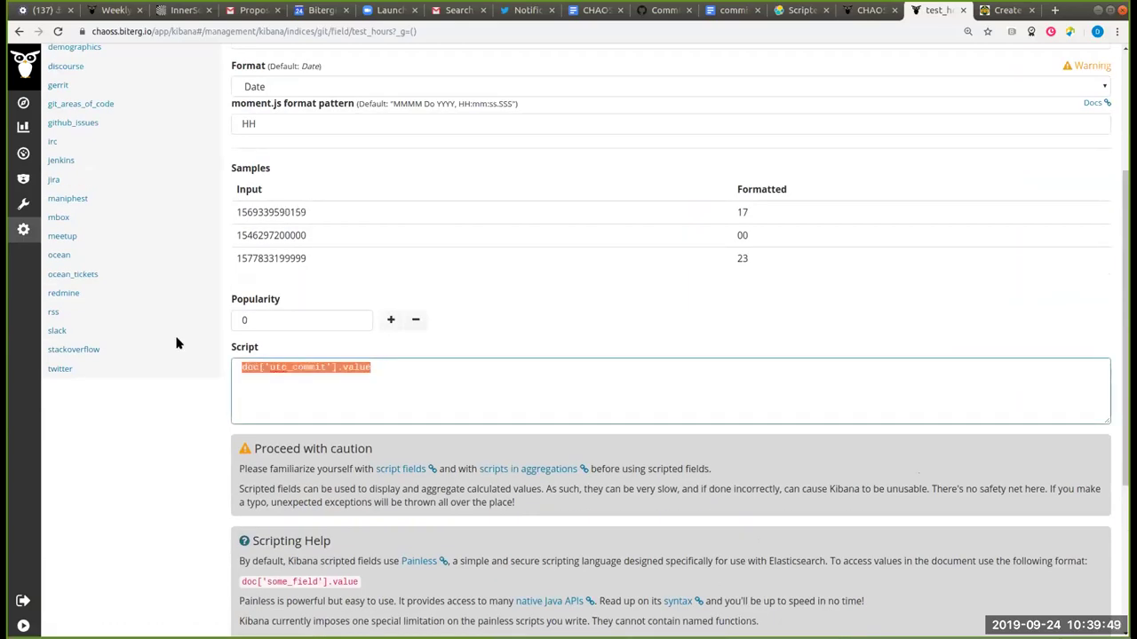
pyautogui.write("LocalDateTime meetup_day_date = LocalDateTime.ofInstant(Instant.ofEpochMilli(doc['meetup_time'].value), ZoneId.of('Z'));  return meetup_day_date.getHour();")
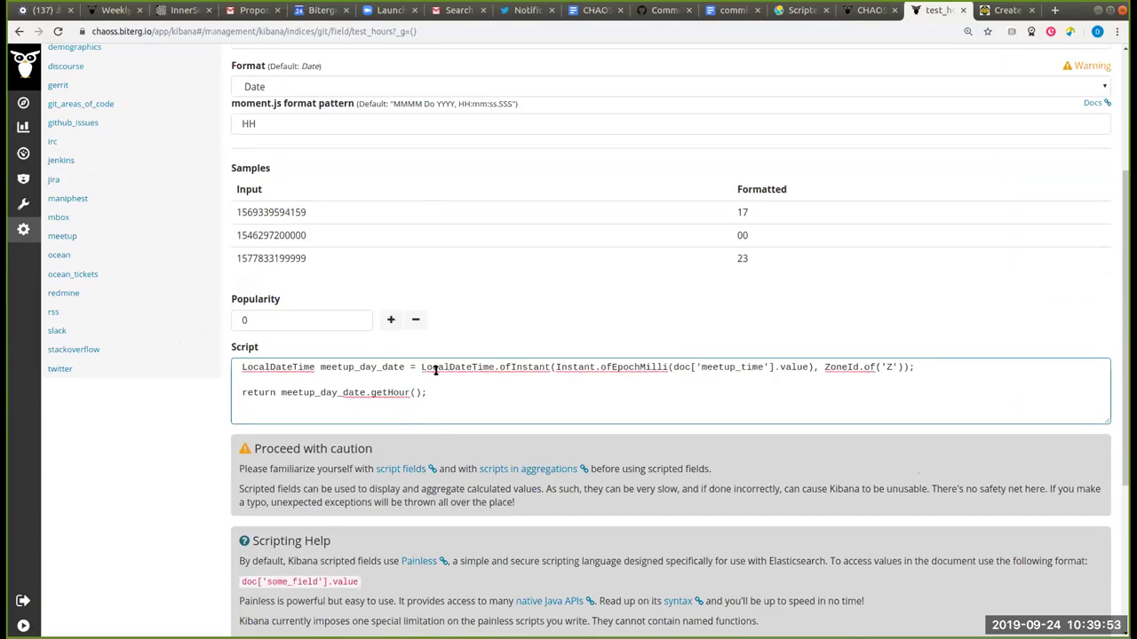
# Step: Point the script at the utc_commit field instead of meetup_time
pyautogui.click(762, 367)
pyautogui.press('BackSpace')
pyautogui.press('BackSpace')
pyautogui.press('BackSpace')
pyautogui.press('BackSpace')
pyautogui.press('BackSpace')
pyautogui.press('BackSpace')
pyautogui.press('BackSpace')
pyautogui.press('BackSpace')
pyautogui.press('BackSpace')
pyautogui.press('BackSpace')
pyautogui.press('BackSpace')
pyautogui.write('utc_commit')
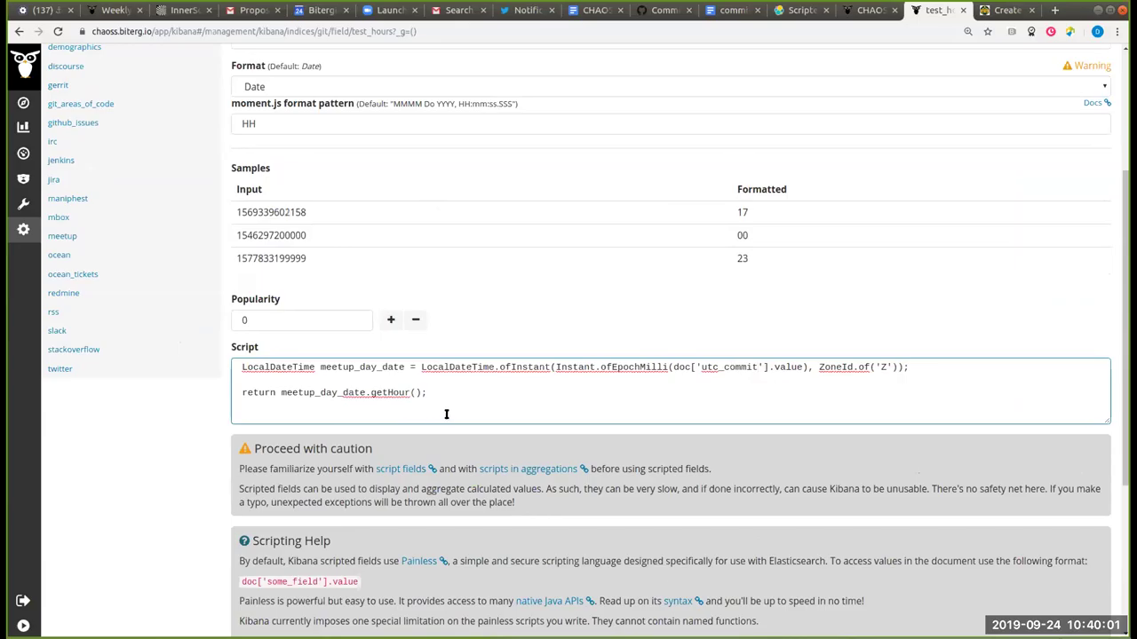
pyautogui.click(447, 414)
# Step: Rename the meetup_day_date variable to hour_date throughout the script
pyautogui.click(353, 367)
pyautogui.press('BackSpace')
pyautogui.press('BackSpace')
pyautogui.press('BackSpace')
pyautogui.press('BackSpace')
pyautogui.press('BackSpace')
pyautogui.press('BackSpace')
pyautogui.press('Delete')
pyautogui.press('Delete')
pyautogui.press('Delete')
pyautogui.press('Delete')
pyautogui.write('hour')
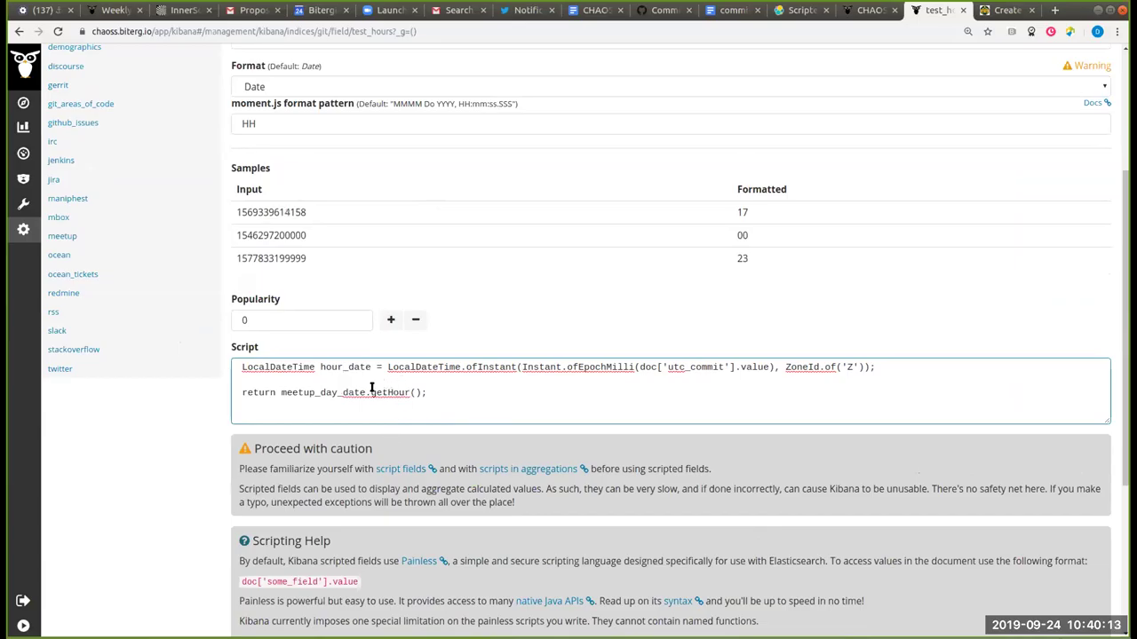
pyautogui.click(363, 392)
pyautogui.press('BackSpace')
pyautogui.press('BackSpace')
pyautogui.press('BackSpace')
pyautogui.press('BackSpace')
pyautogui.press('BackSpace')
pyautogui.press('BackSpace')
pyautogui.press('BackSpace')
pyautogui.press('BackSpace')
pyautogui.press('BackSpace')
pyautogui.press('BackSpace')
pyautogui.press('BackSpace')
pyautogui.press('BackSpace')
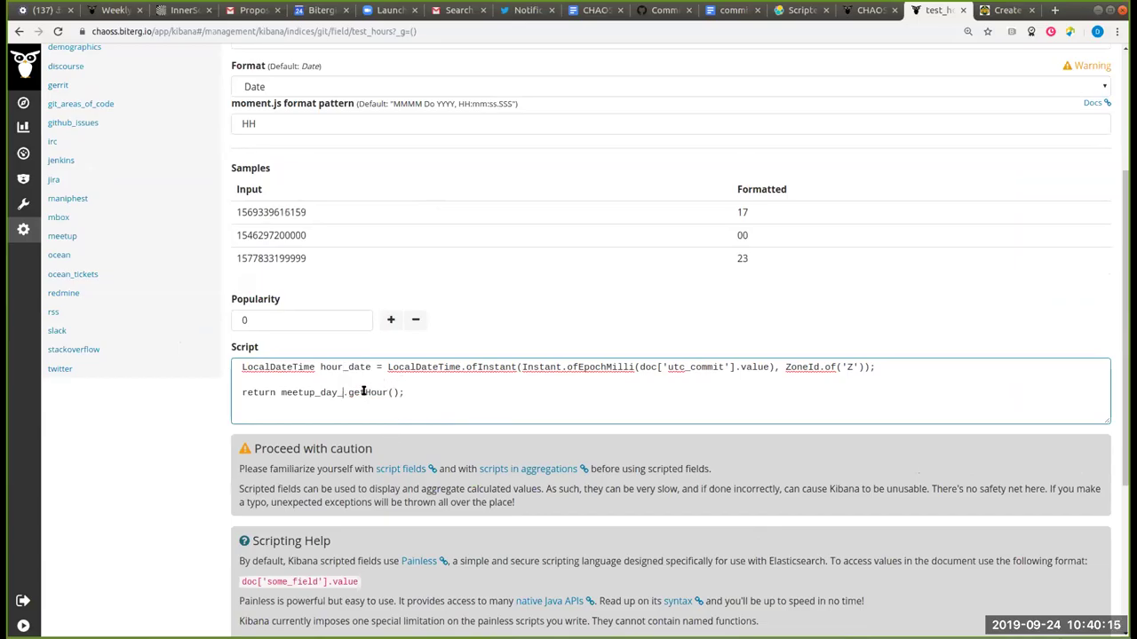
pyautogui.press('BackSpace')
pyautogui.press('BackSpace')
pyautogui.press('BackSpace')
pyautogui.write('hour_Date')
pyautogui.press('BackSpace')
pyautogui.press('BackSpace')
pyautogui.press('BackSpace')
pyautogui.press('BackSpace')
pyautogui.write('date')
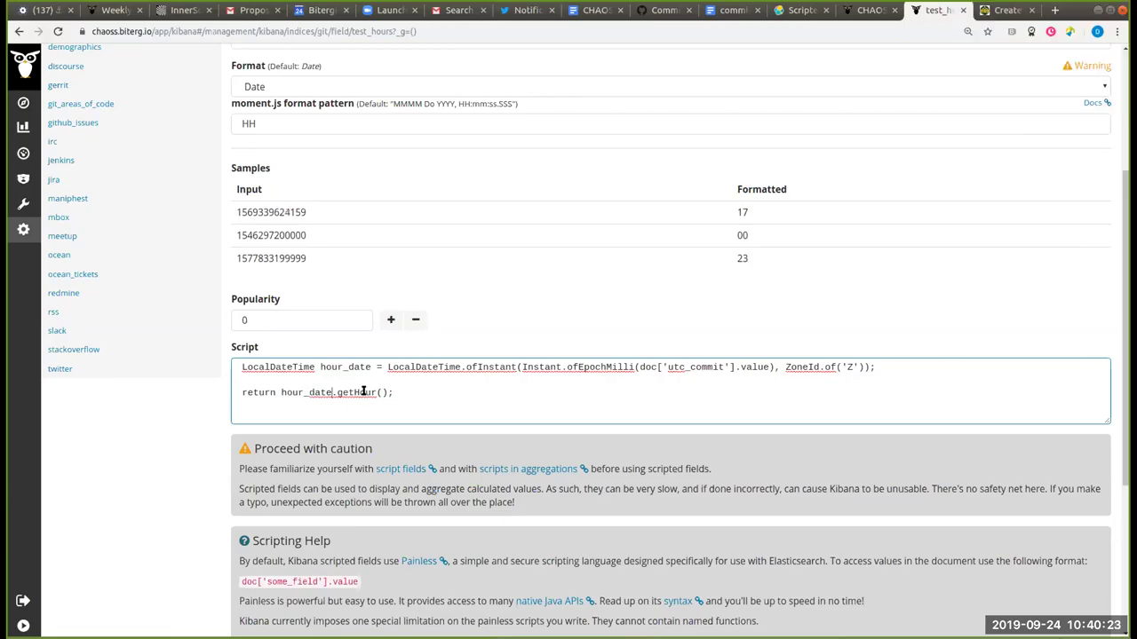
pyautogui.click(408, 391)
pyautogui.tripleClick(409, 391)
pyautogui.click(436, 391)
# Step: Collapse the script into a single return …getHour(); line and update the field
pyautogui.moveTo(385, 367); pyautogui.dragTo(214, 367)
pyautogui.press('BackSpace')
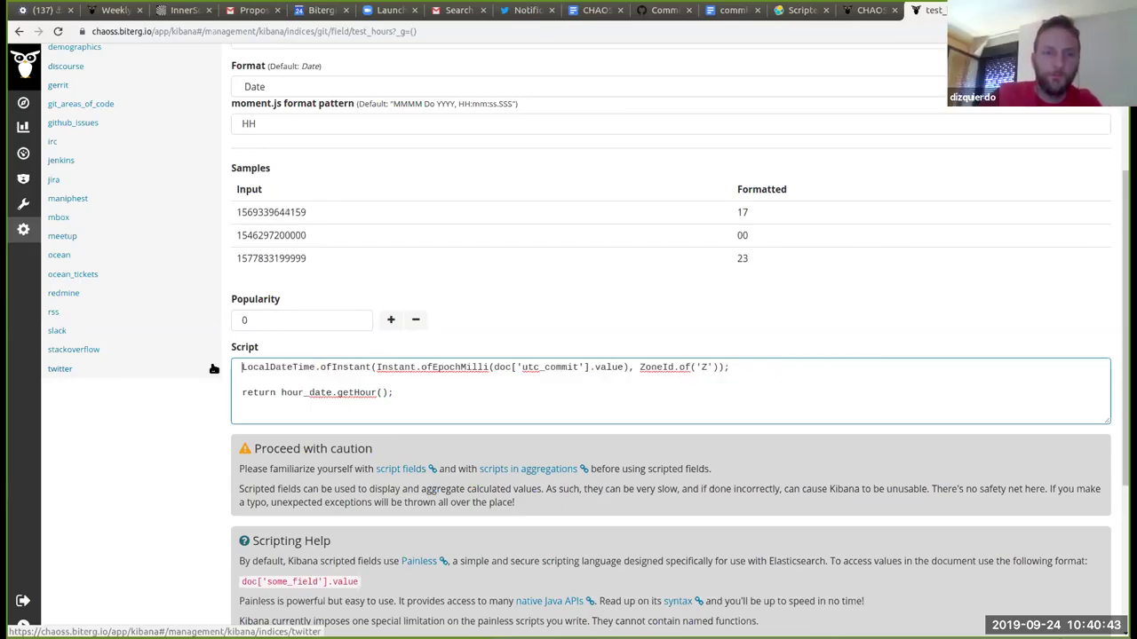
pyautogui.write('return')
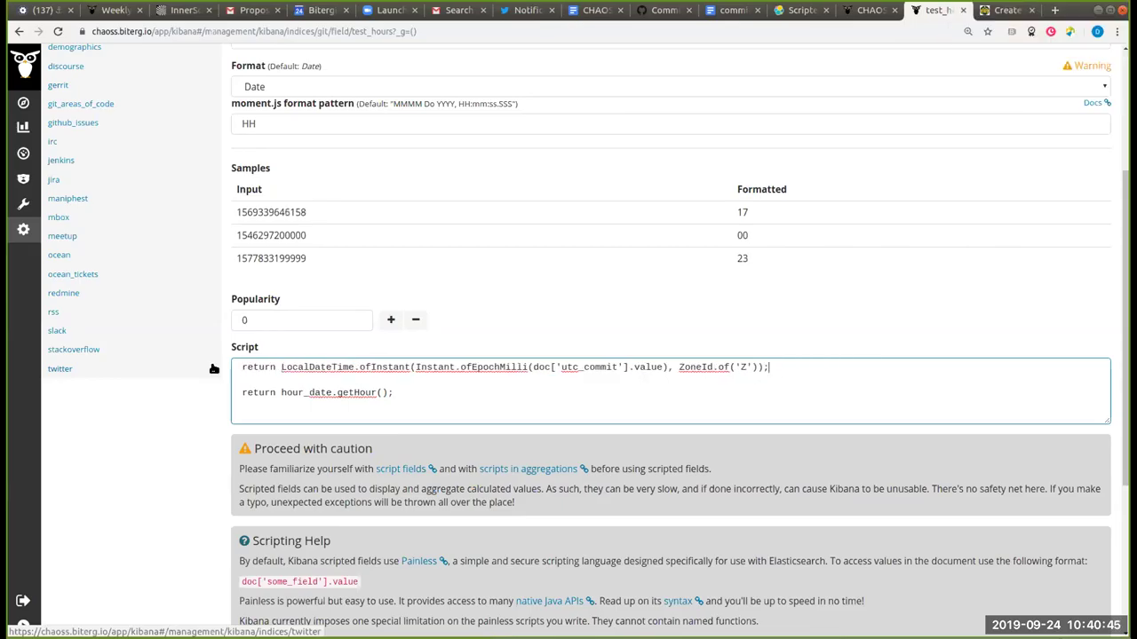
pyautogui.press('End')
pyautogui.press('Left')
pyautogui.write('.getHour()')
pyautogui.press('BackSpace')
pyautogui.press('BackSpace')
pyautogui.press('BackSpace')
pyautogui.press('BackSpace')
pyautogui.press('BackSpace')
pyautogui.press('BackSpace')
pyautogui.press('BackSpace')
pyautogui.press('BackSpace')
pyautogui.press('BackSpace')
pyautogui.press('BackSpace')
pyautogui.press('BackSpace')
pyautogui.press('BackSpace')
pyautogui.press('BackSpace')
pyautogui.press('BackSpace')
pyautogui.press('BackSpace')
pyautogui.press('BackSpace')
pyautogui.press('BackSpace')
pyautogui.press('BackSpace')
pyautogui.press('BackSpace')
pyautogui.press('BackSpace')
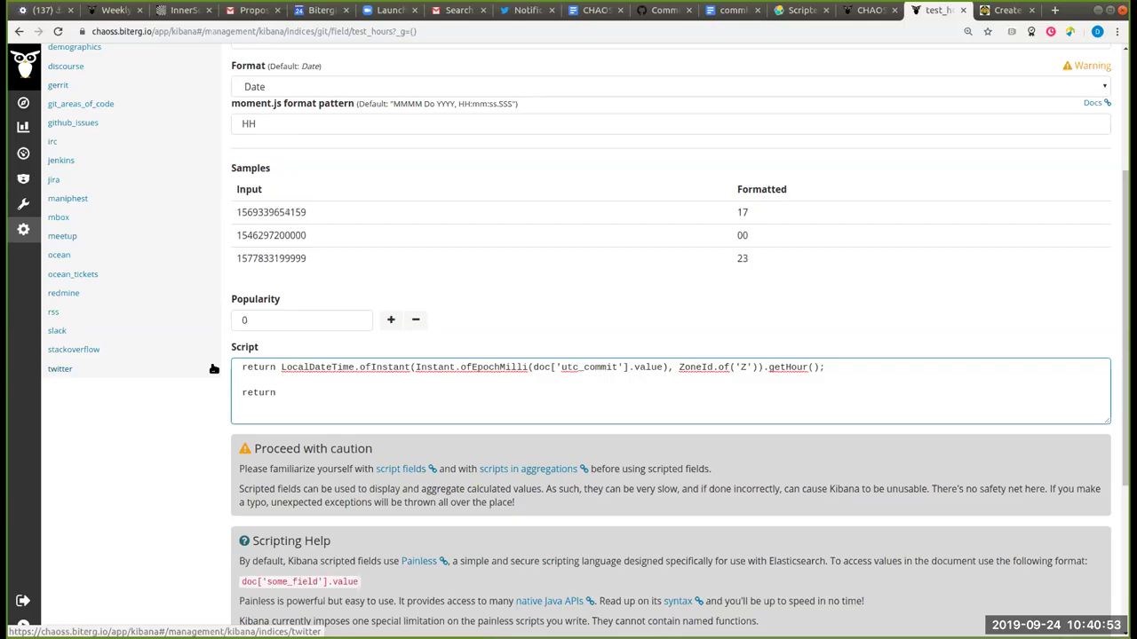
pyautogui.press('BackSpace')
pyautogui.press('BackSpace')
pyautogui.scroll(-1, 214, 364)
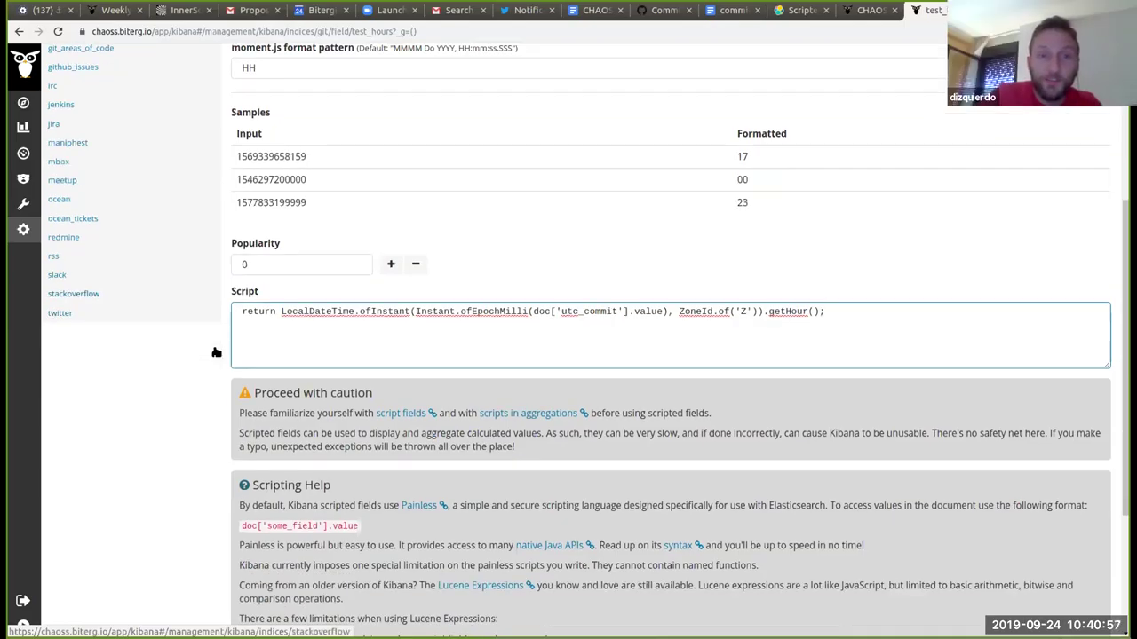
pyautogui.scroll(-3, 216, 353)
pyautogui.click(324, 617)
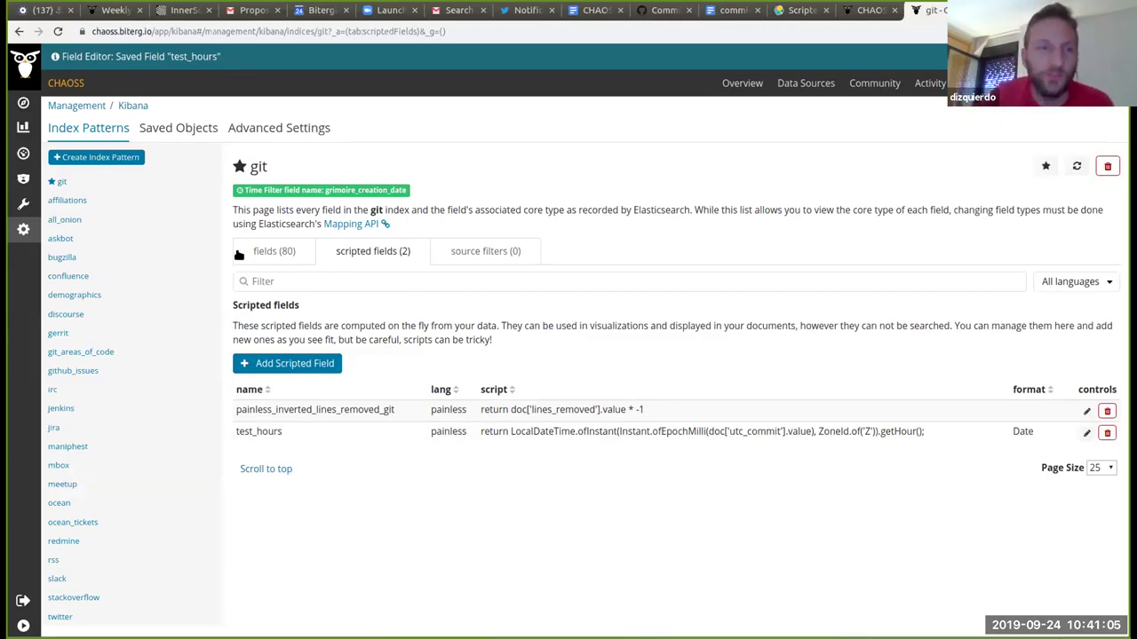
# Step: Start a new Vertical Bar visualization using the git index
pyautogui.click(24, 127)
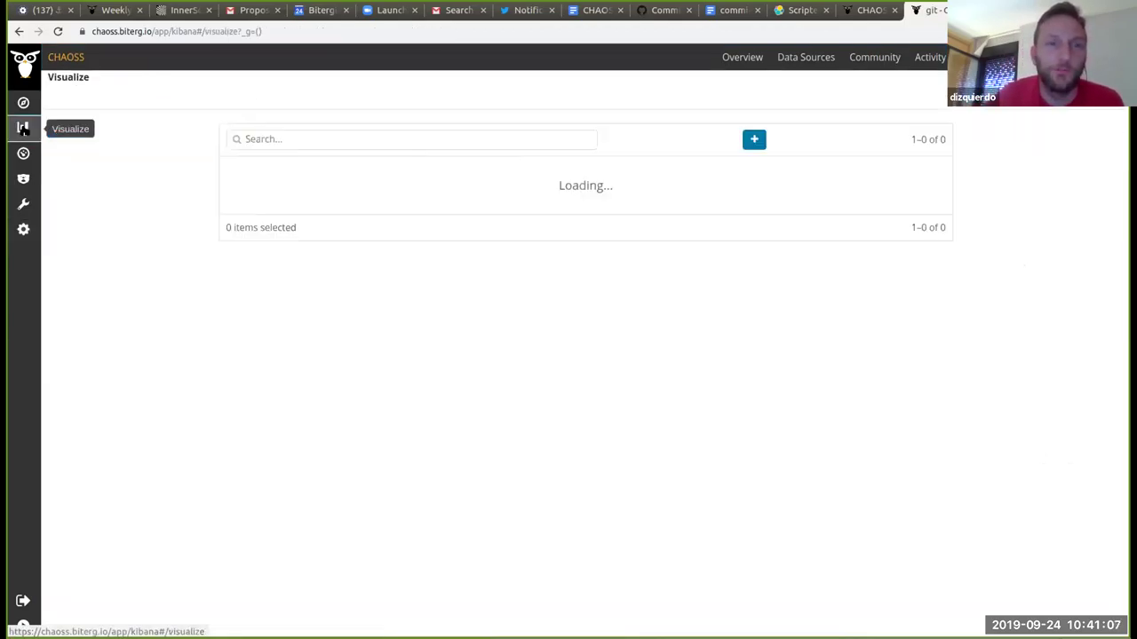
pyautogui.click(697, 140)
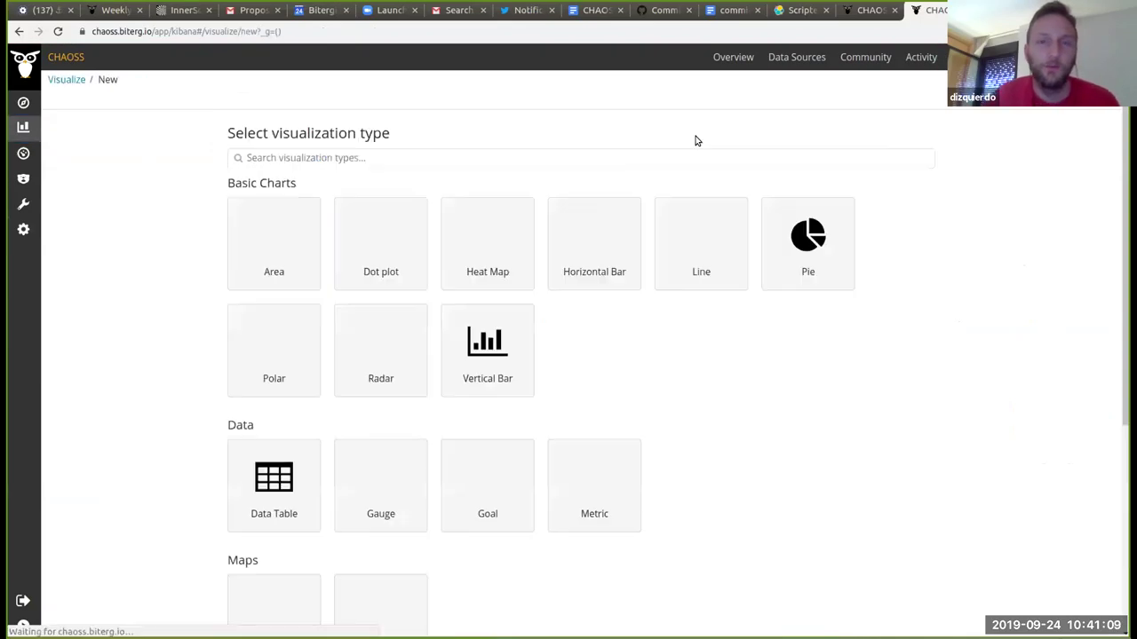
pyautogui.click(473, 352)
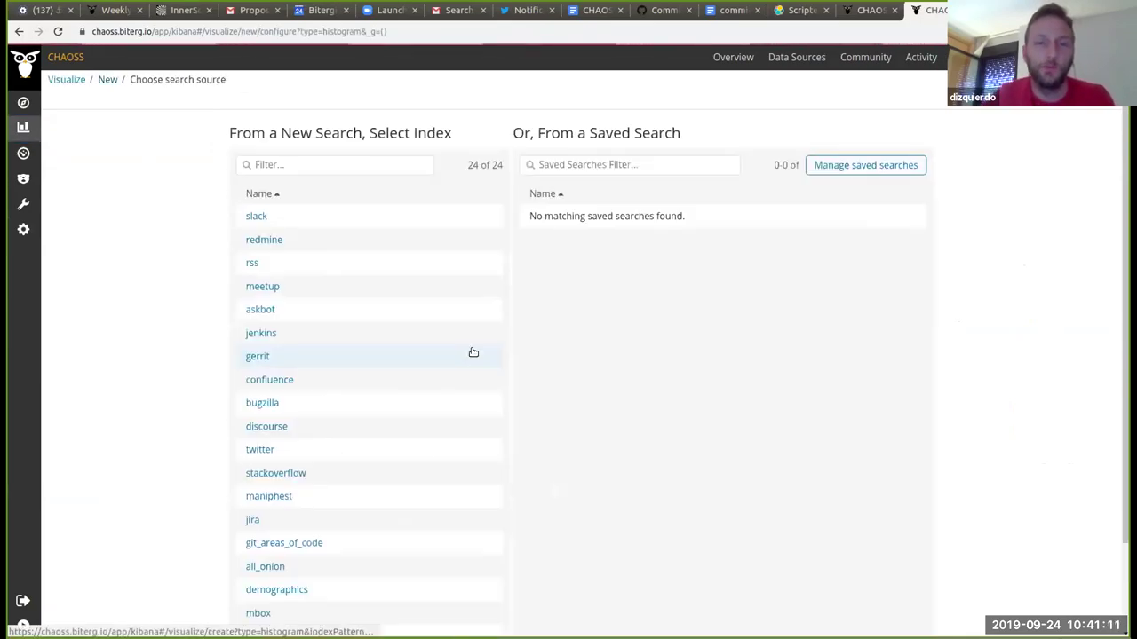
pyautogui.click(329, 164)
pyautogui.write('git')
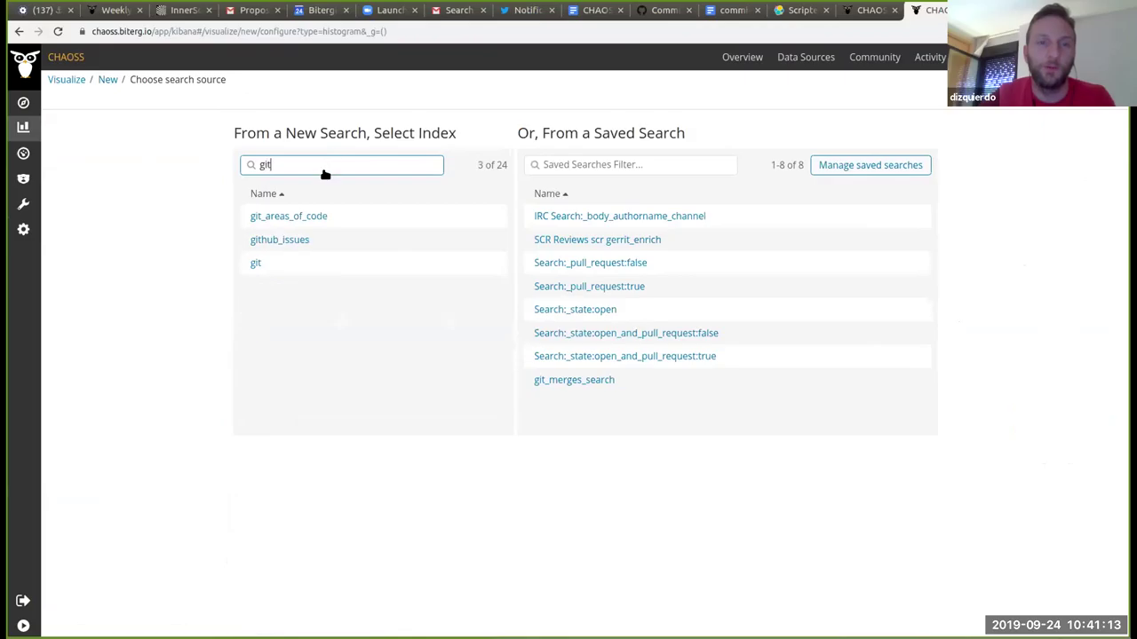
pyautogui.click(272, 266)
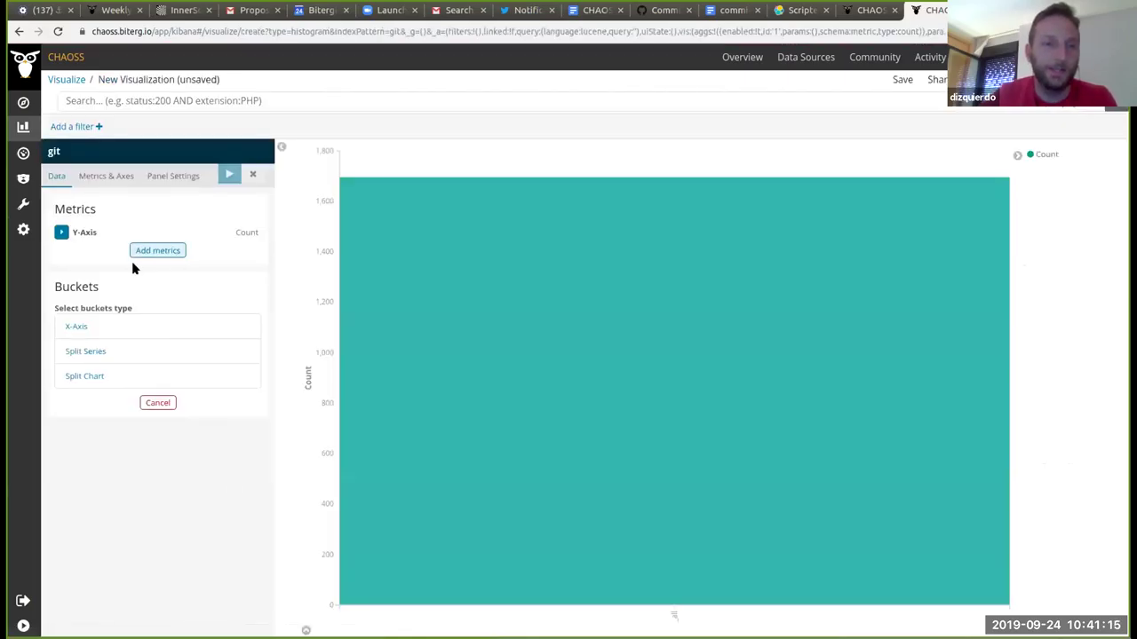
# Step: Add an X-axis Terms bucket on test_hours with size 24 and apply it
pyautogui.click(111, 330)
pyautogui.click(134, 345)
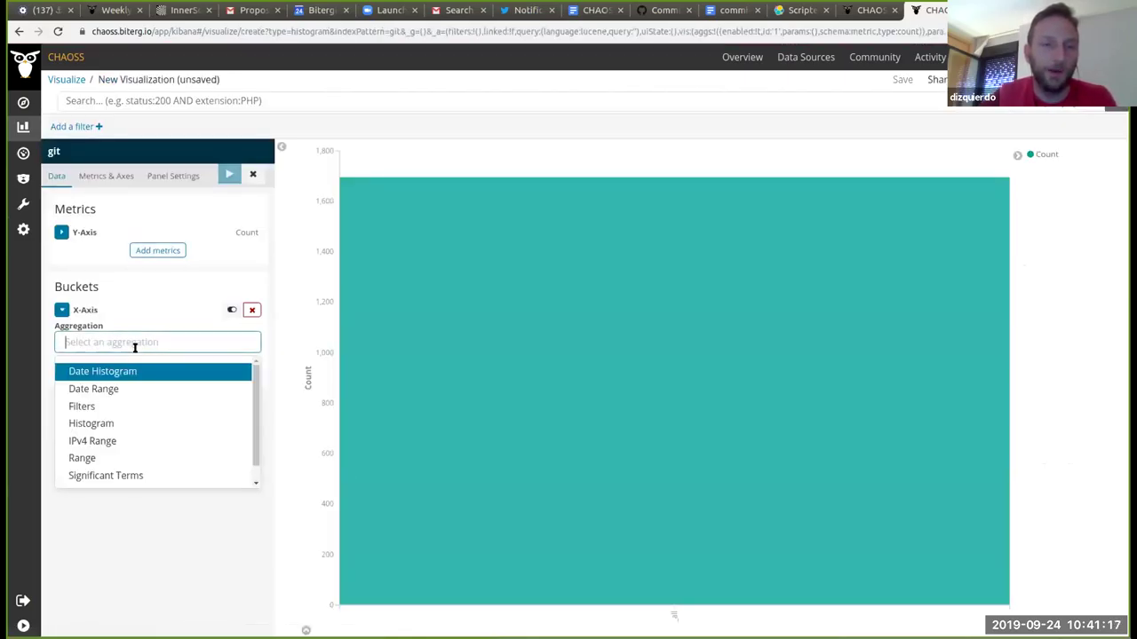
pyautogui.scroll(-1, 203, 426)
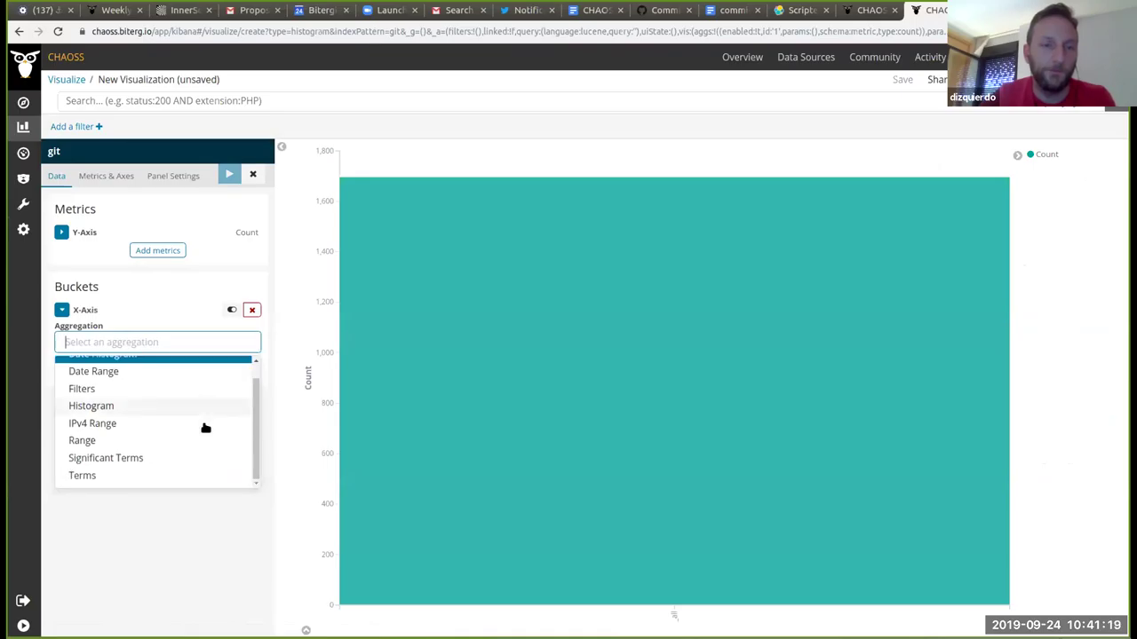
pyautogui.click(148, 475)
pyautogui.click(147, 391)
pyautogui.write('test')
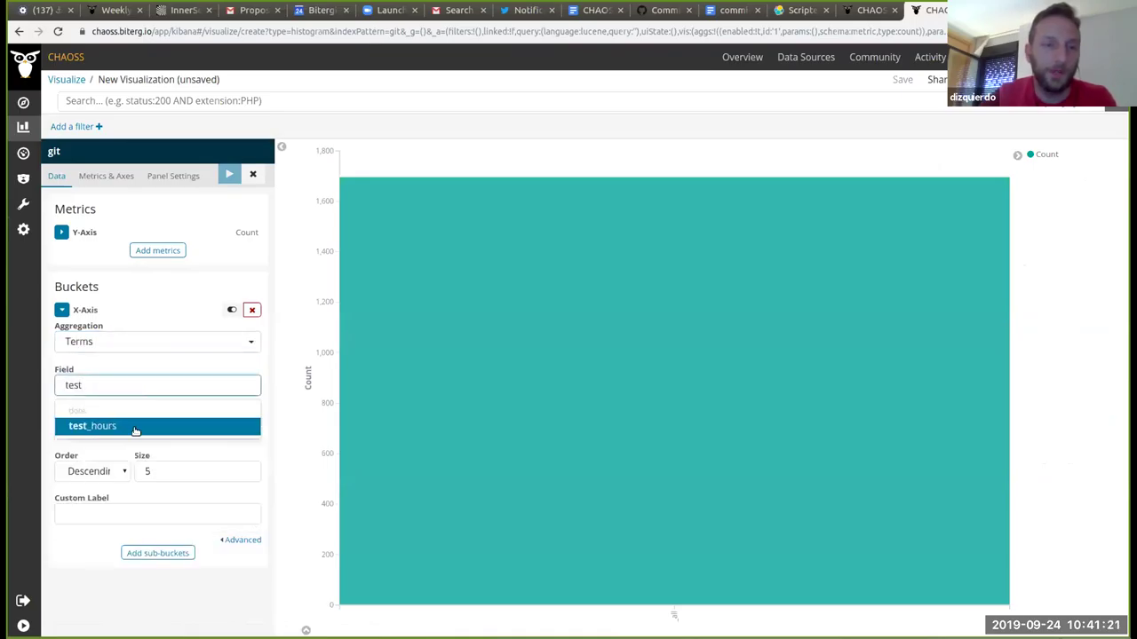
pyautogui.click(135, 428)
pyautogui.click(186, 471)
pyautogui.press('BackSpace')
pyautogui.write('24')
pyautogui.click(229, 175)
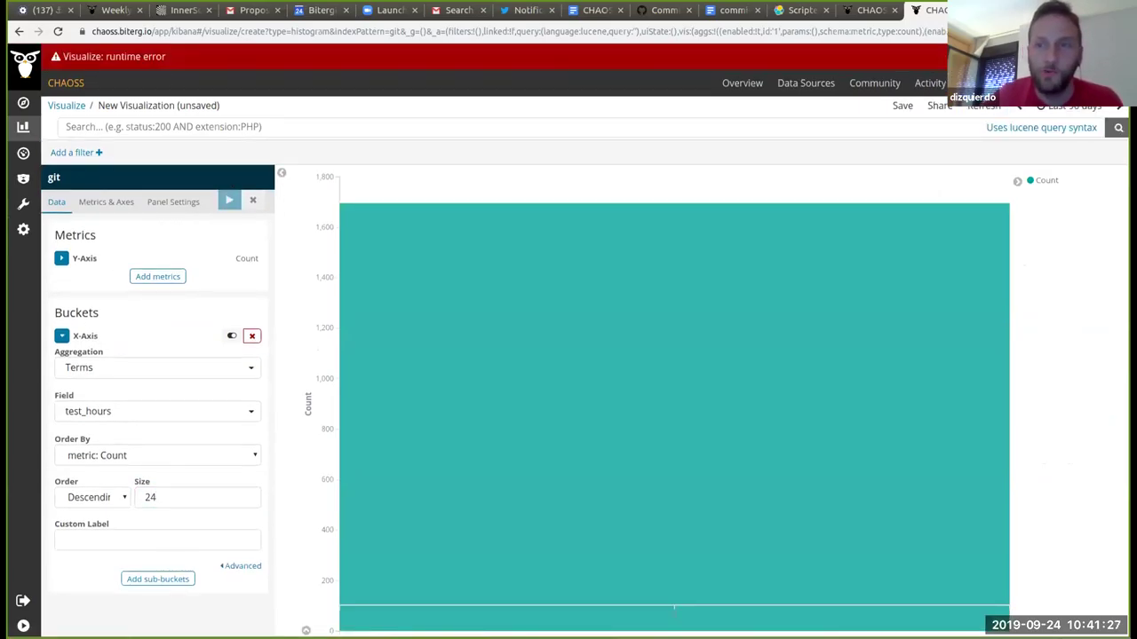
# Step: Show the full details of the Visualize runtime error
pyautogui.click(1050, 56)
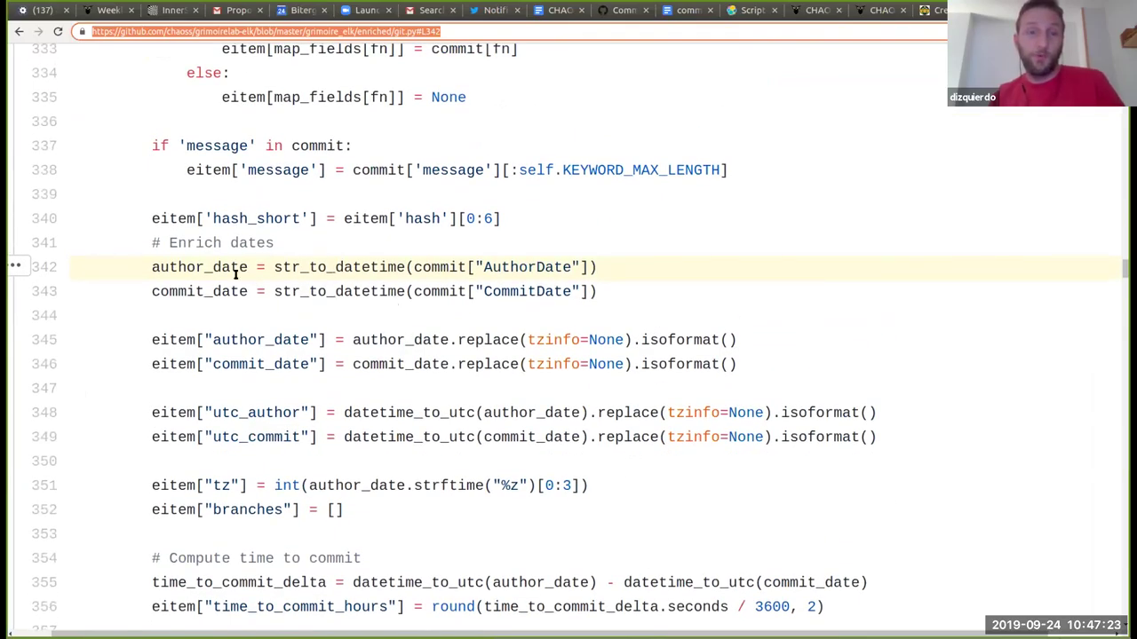
pyautogui.moveTo(152, 266); pyautogui.dragTo(594, 270)
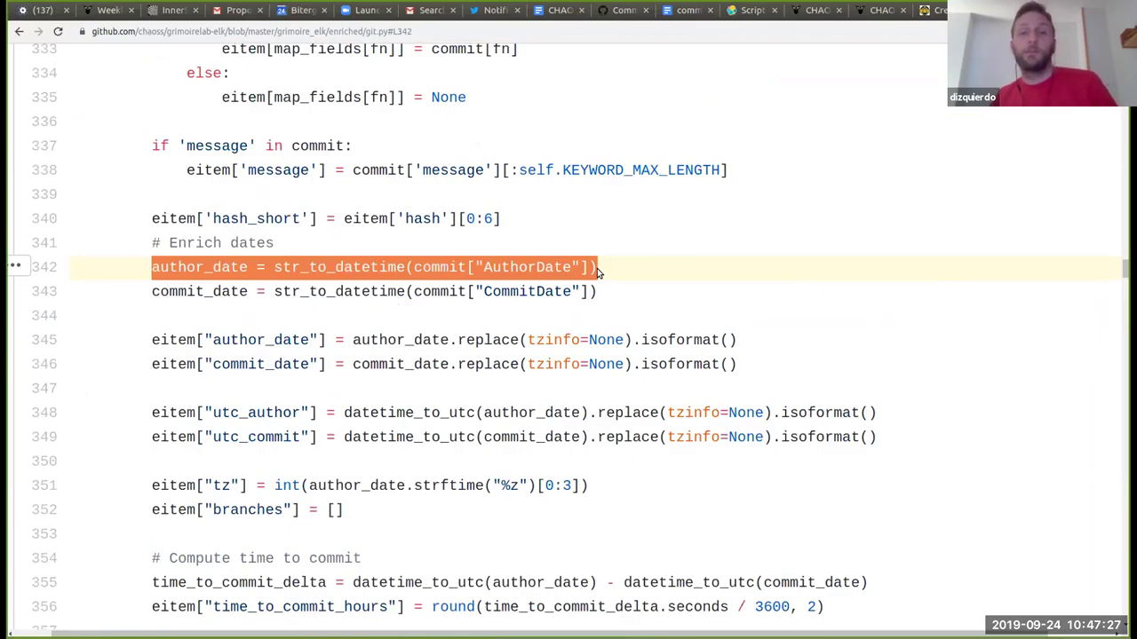
pyautogui.doubleClick(530, 266)
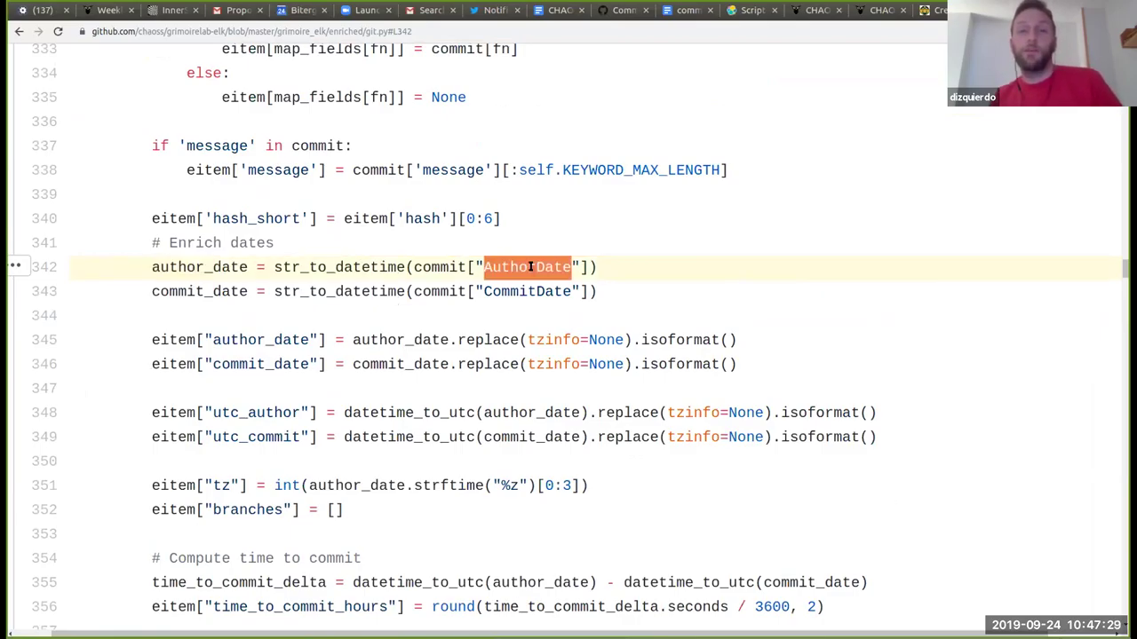
pyautogui.doubleClick(188, 276)
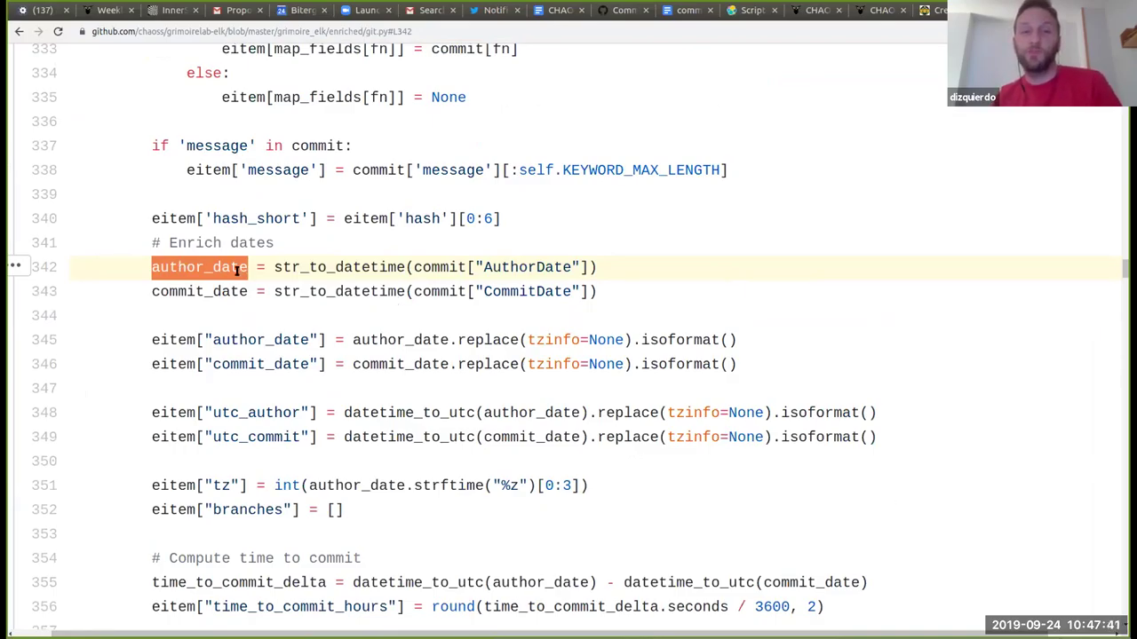
pyautogui.tripleClick(201, 270)
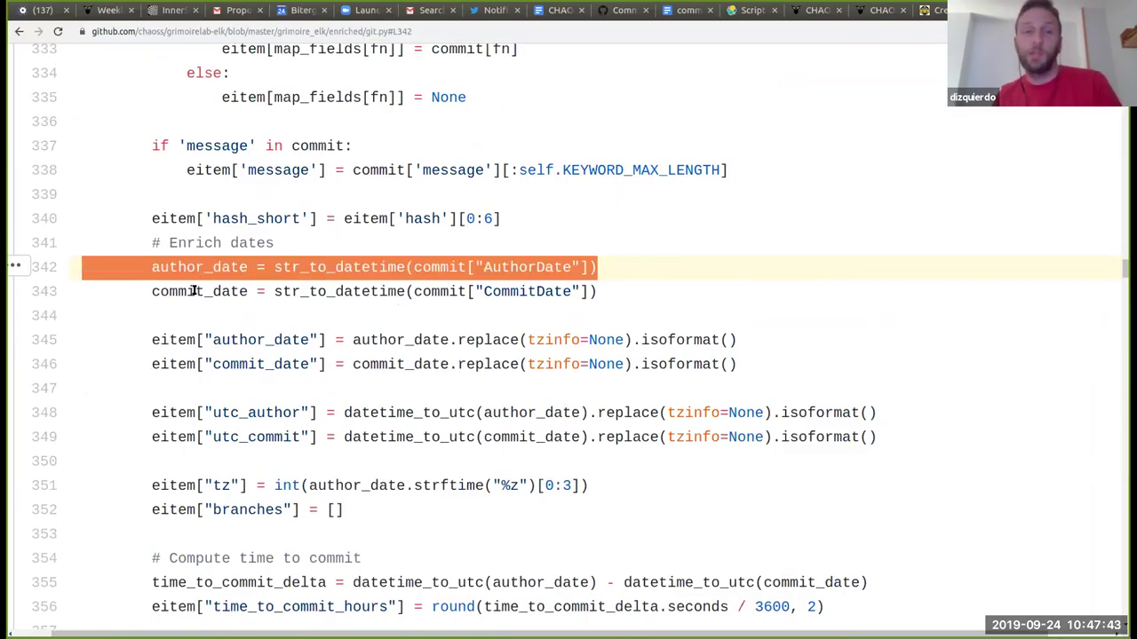
pyautogui.doubleClick(195, 292)
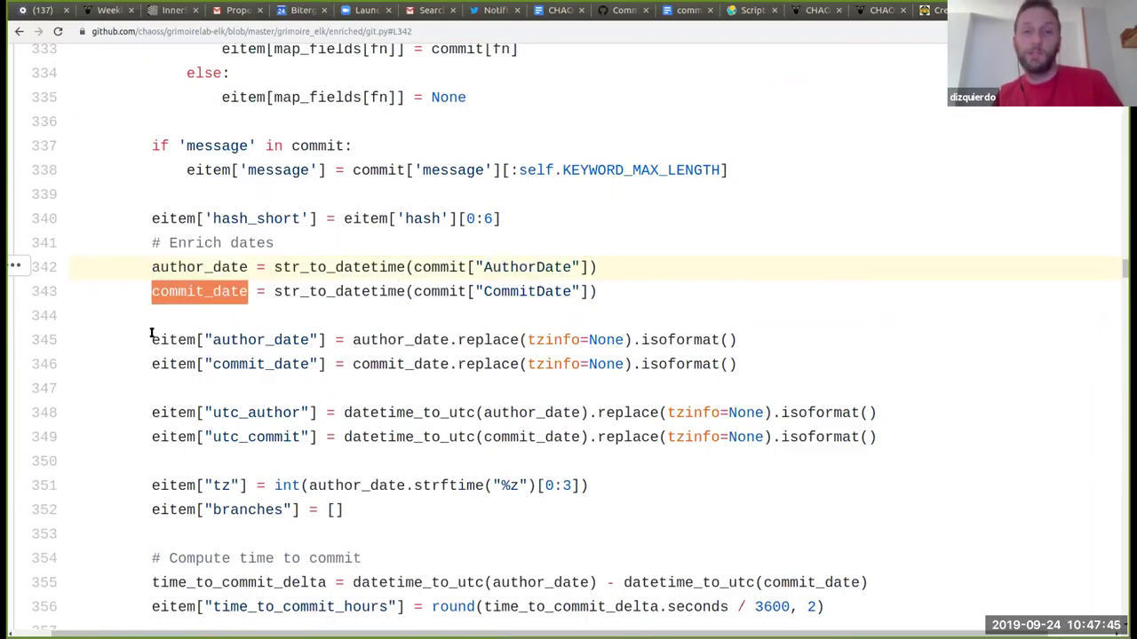
pyautogui.moveTo(151, 334); pyautogui.dragTo(340, 332)
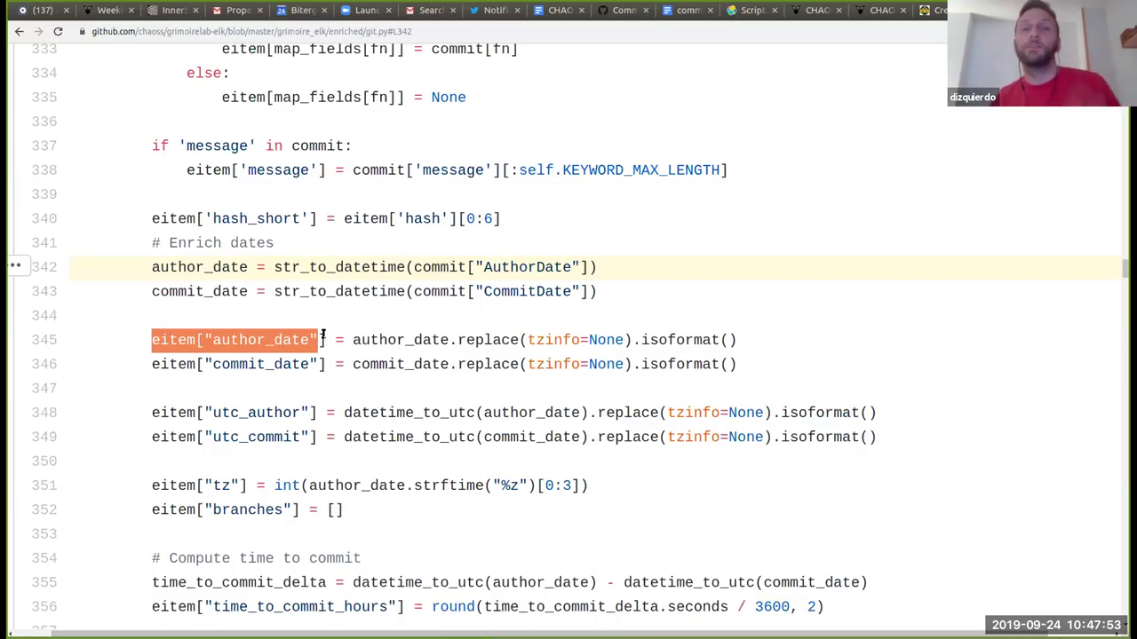
pyautogui.click(323, 336)
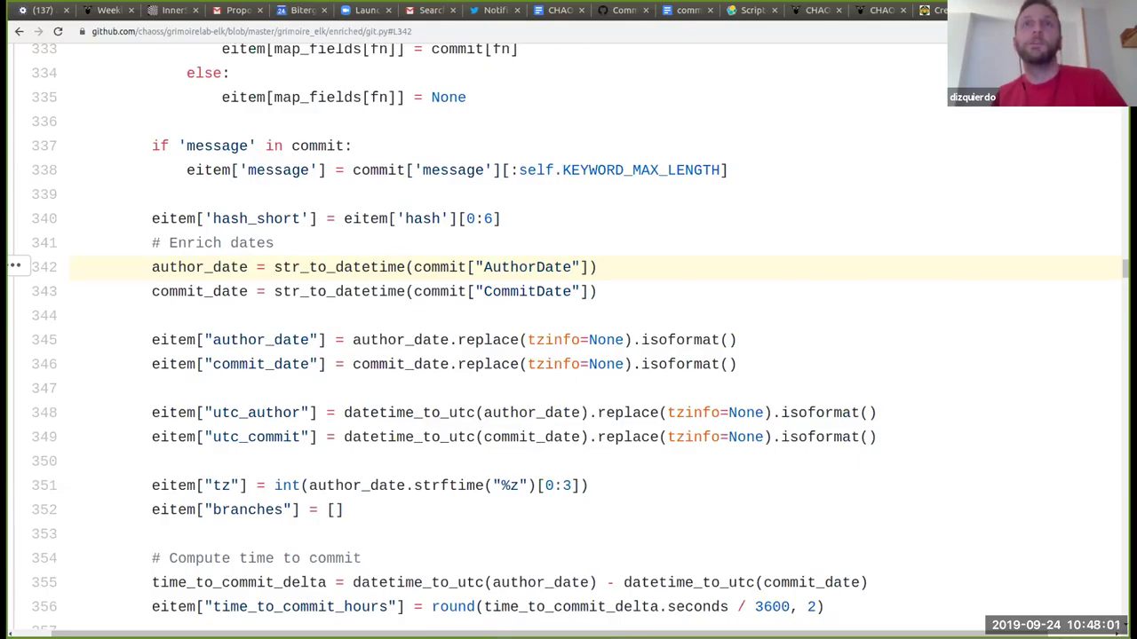
pyautogui.hotkey('ctrl', 'shift', 't')
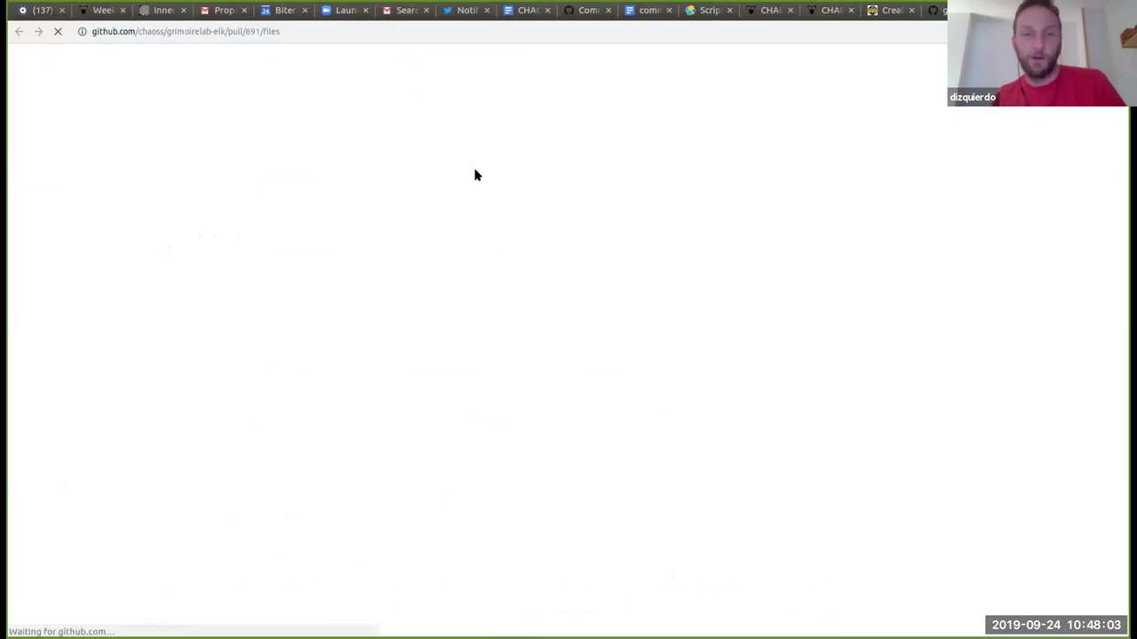
# Step: Scroll to PR #691's git.py diff and highlight the added weekday and hour lines
pyautogui.scroll(-1, 497, 255)
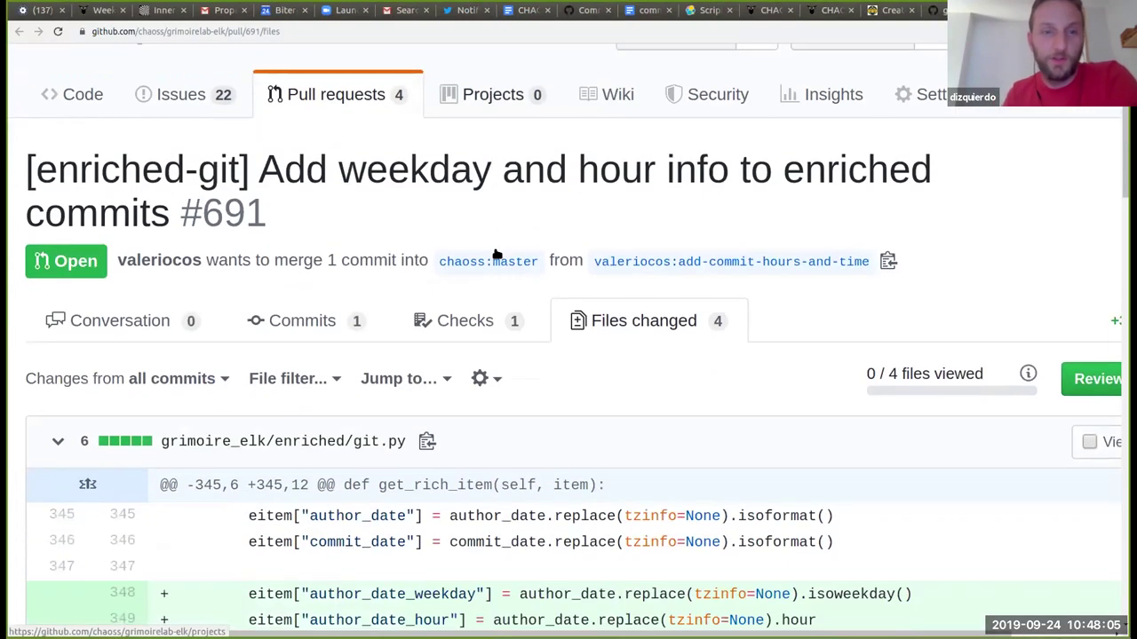
pyautogui.scroll(-4, 498, 255)
pyautogui.scroll(1, 496, 251)
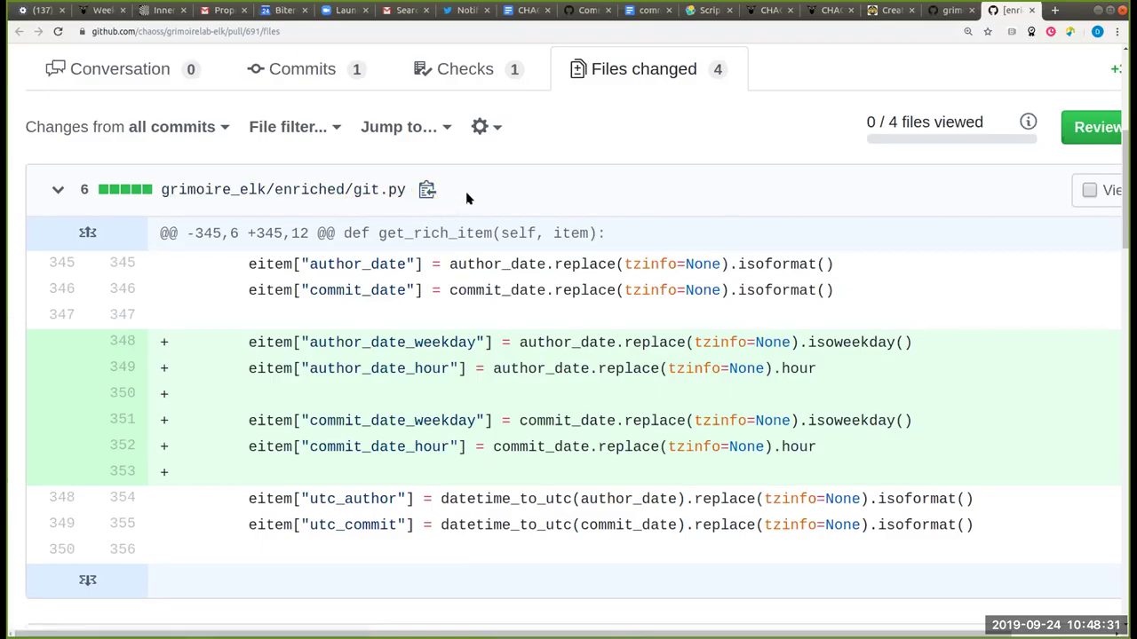
pyautogui.moveTo(391, 195); pyautogui.dragTo(110, 178)
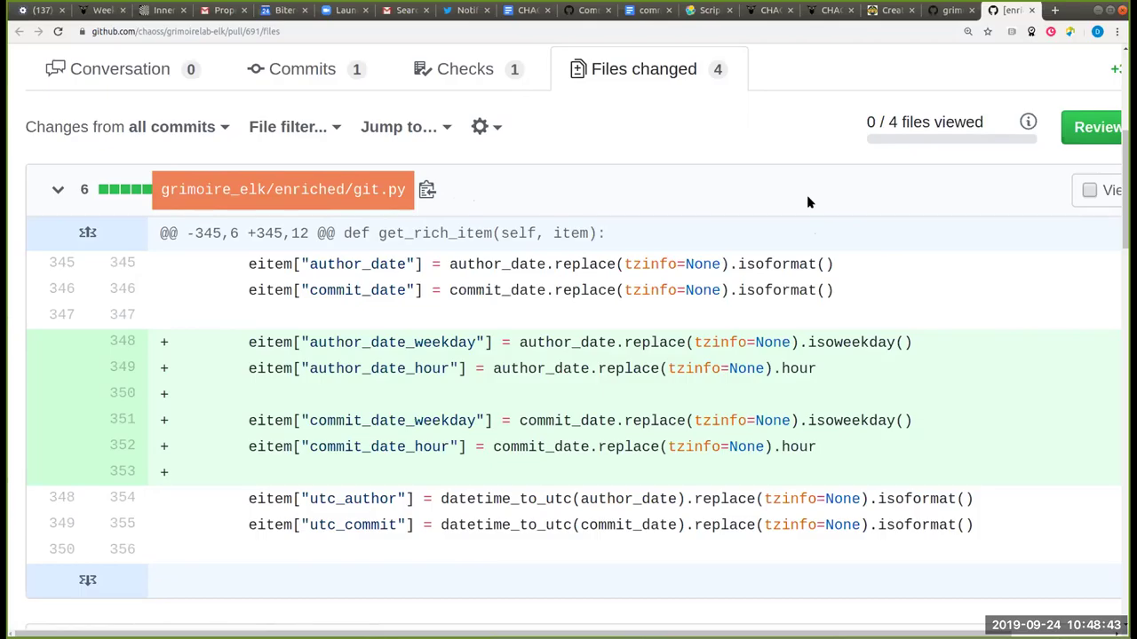
pyautogui.click(808, 203)
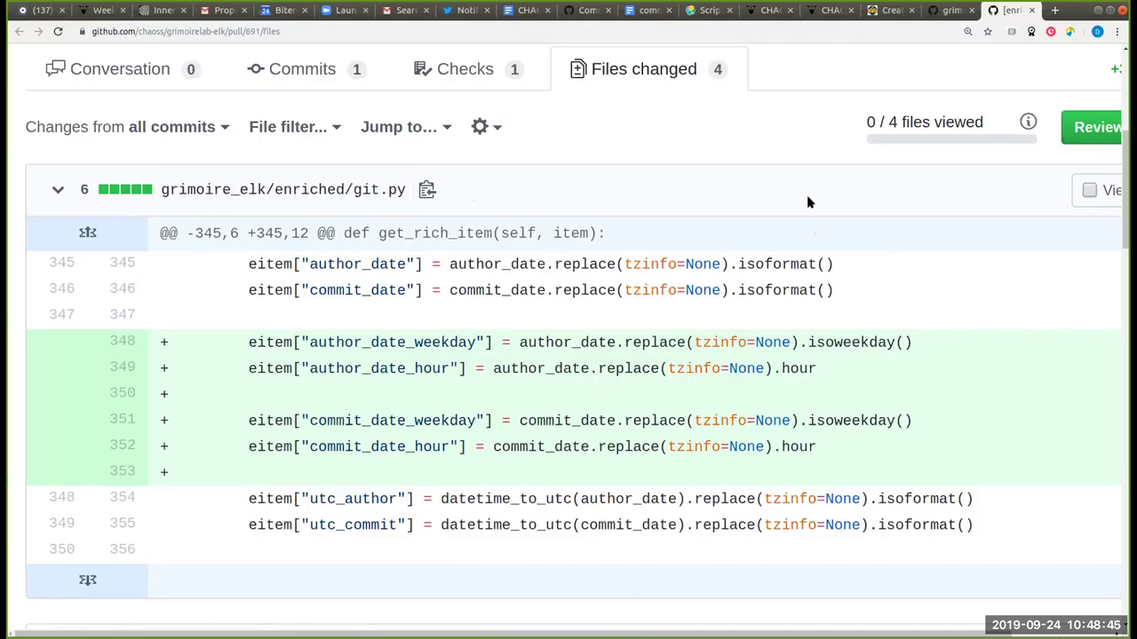
pyautogui.moveTo(840, 451); pyautogui.dragTo(260, 304)
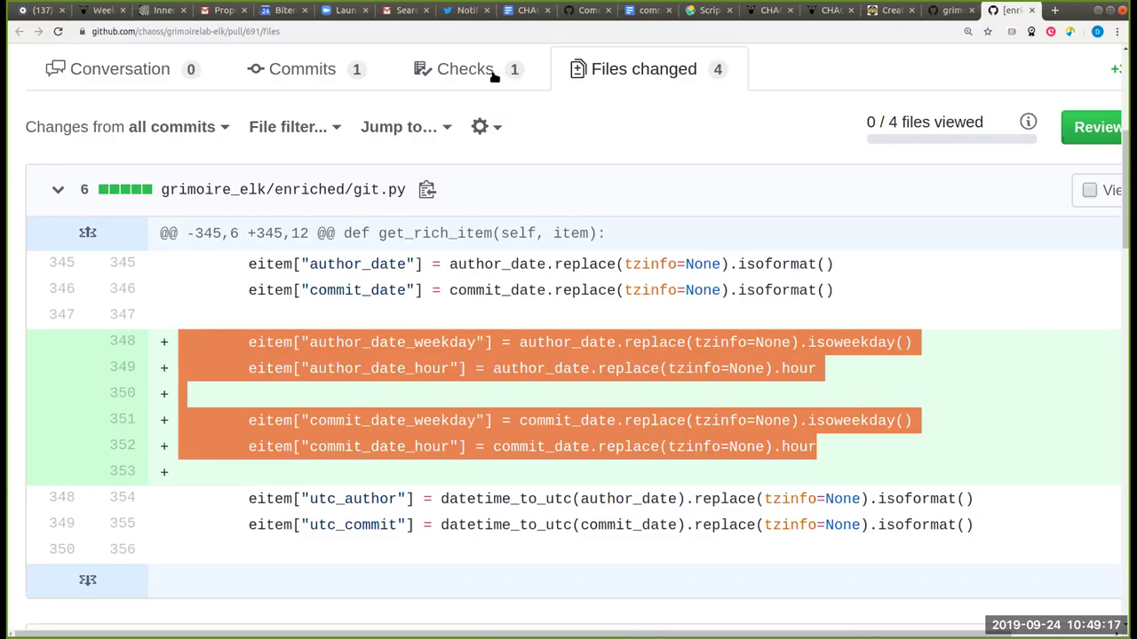
# Step: Highlight the new author_date_weekday, author_date_hour and commit_date_weekday lines in schema/git.csv
pyautogui.scroll(-6, 637, 157)
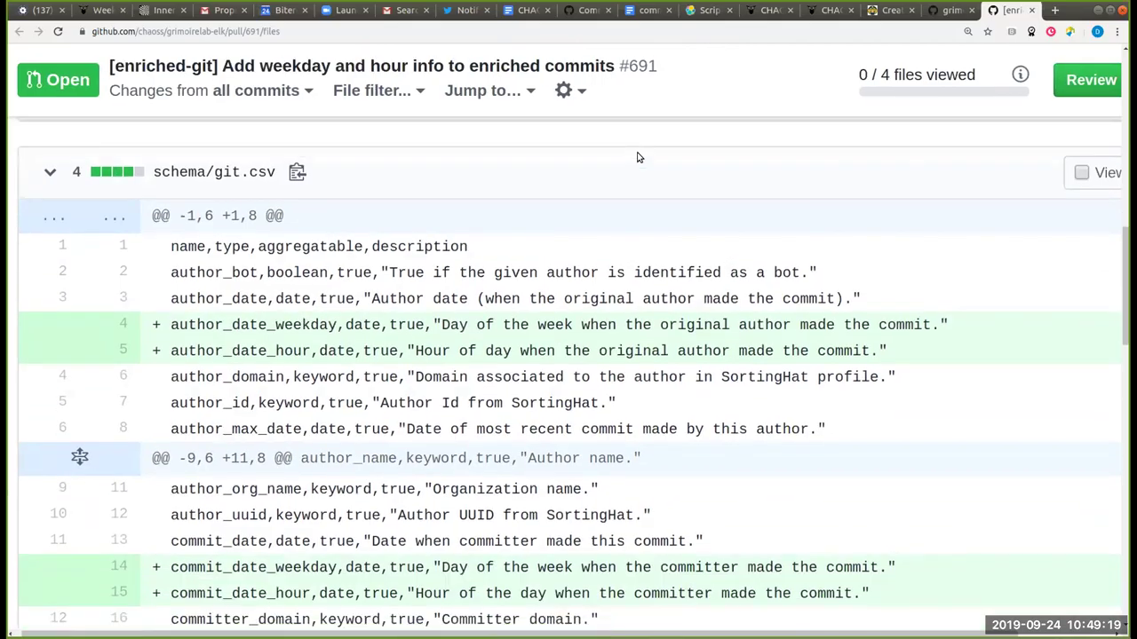
pyautogui.scroll(-1, 636, 157)
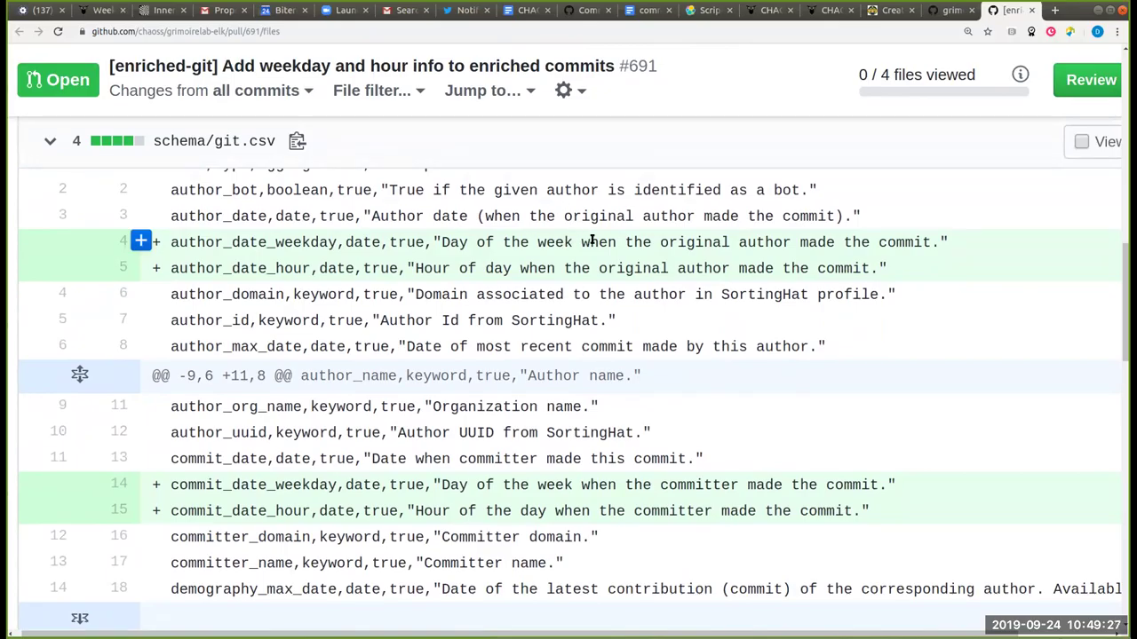
pyautogui.doubleClick(591, 239)
pyautogui.tripleClick(592, 239)
pyautogui.tripleClick(602, 264)
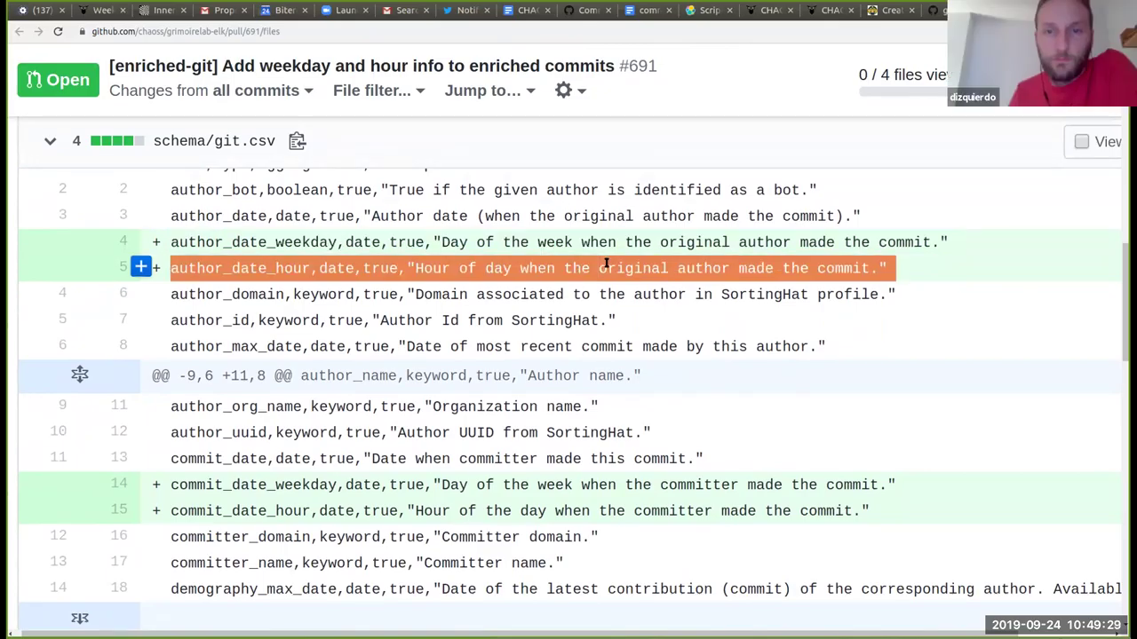
pyautogui.tripleClick(580, 484)
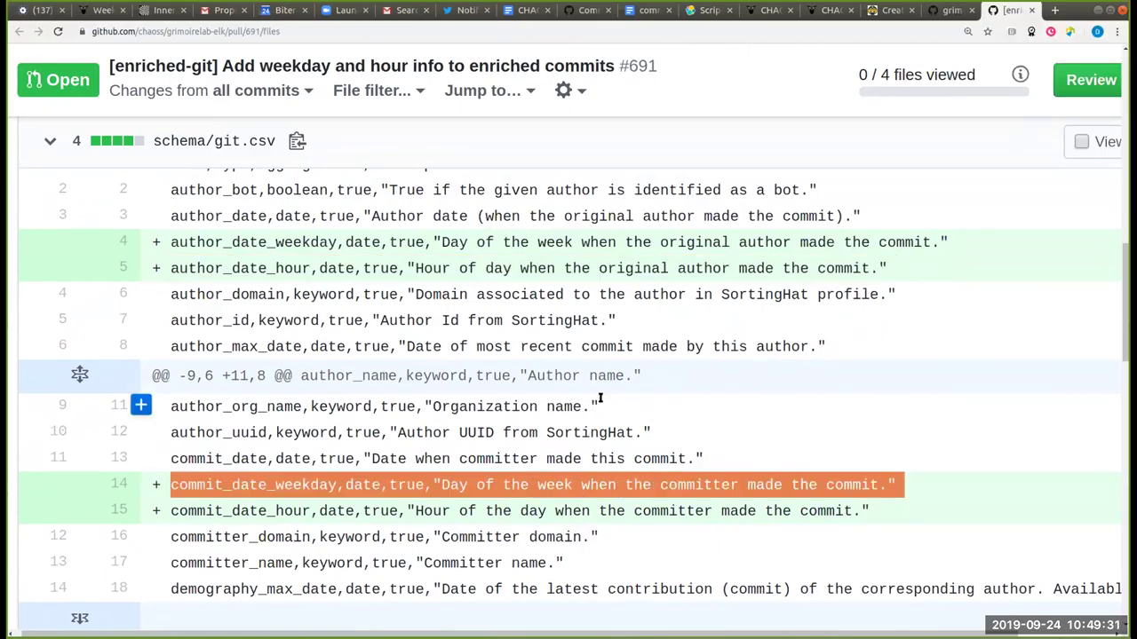
# Step: Scroll through the tests/test_git.py changes, then return to the Kibana bar chart
pyautogui.scroll(-1, 602, 376)
pyautogui.scroll(-6, 608, 377)
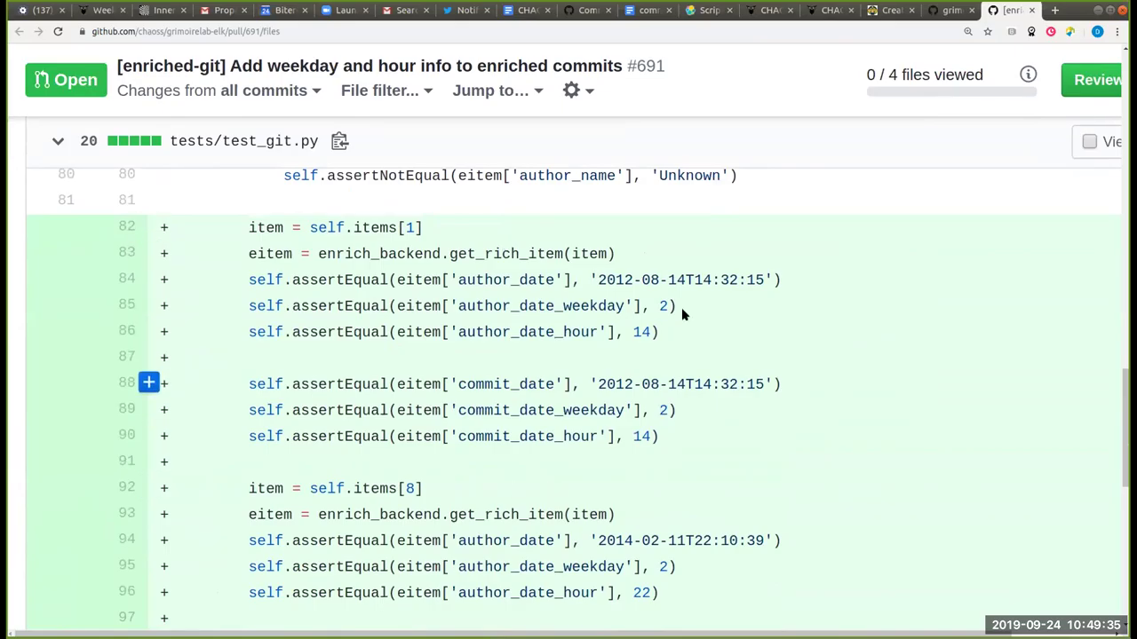
pyautogui.scroll(-1, 682, 311)
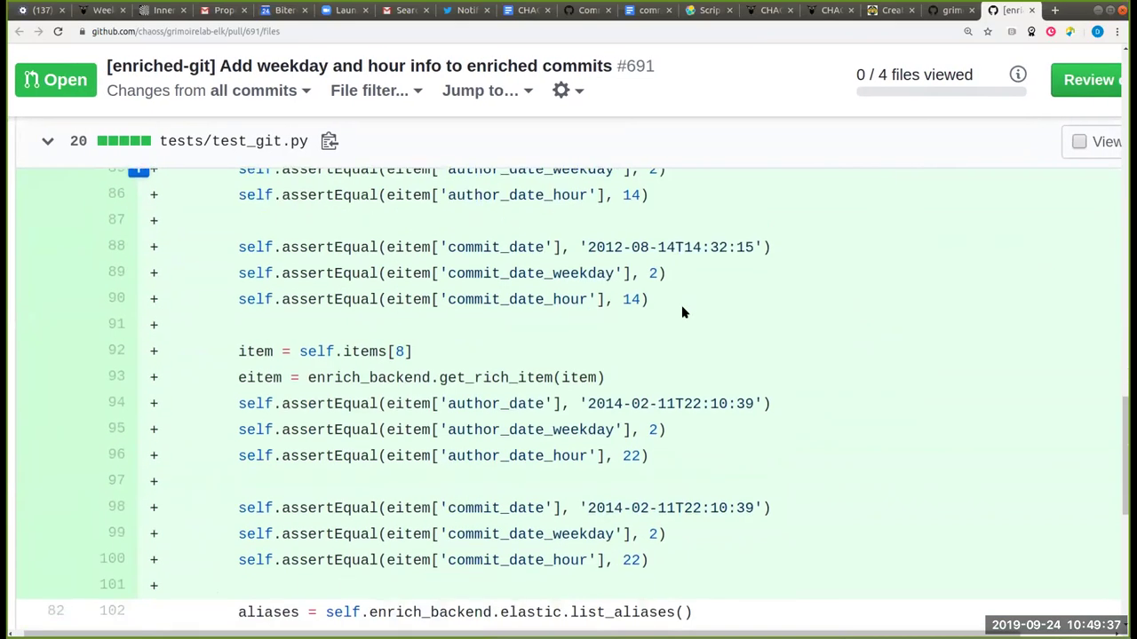
pyautogui.scroll(1, 682, 311)
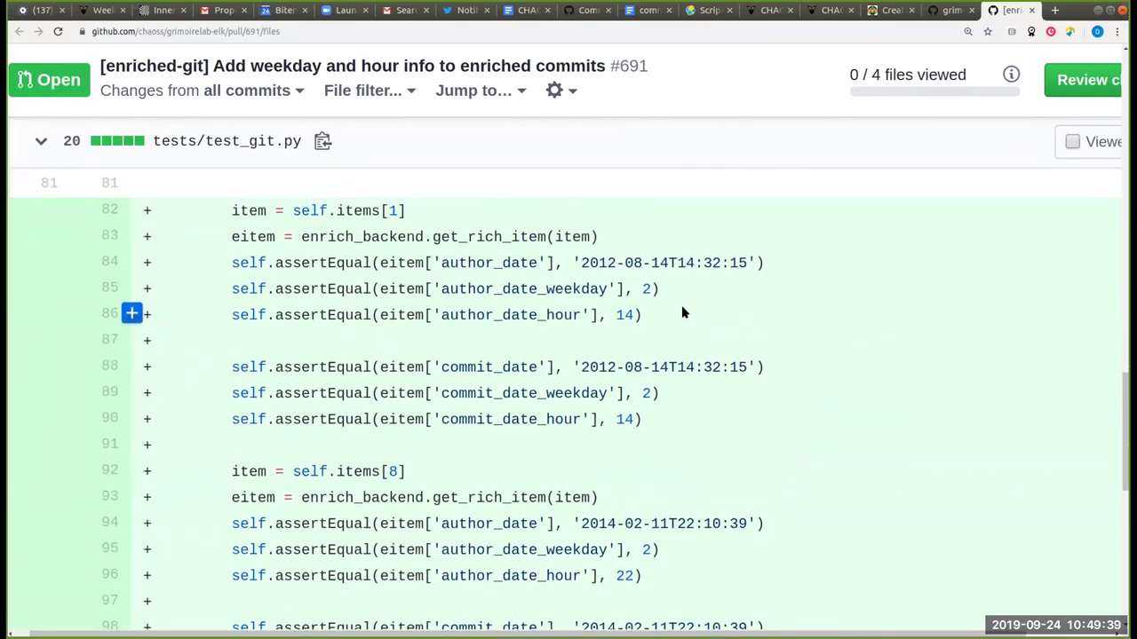
pyautogui.scroll(-5, 768, 302)
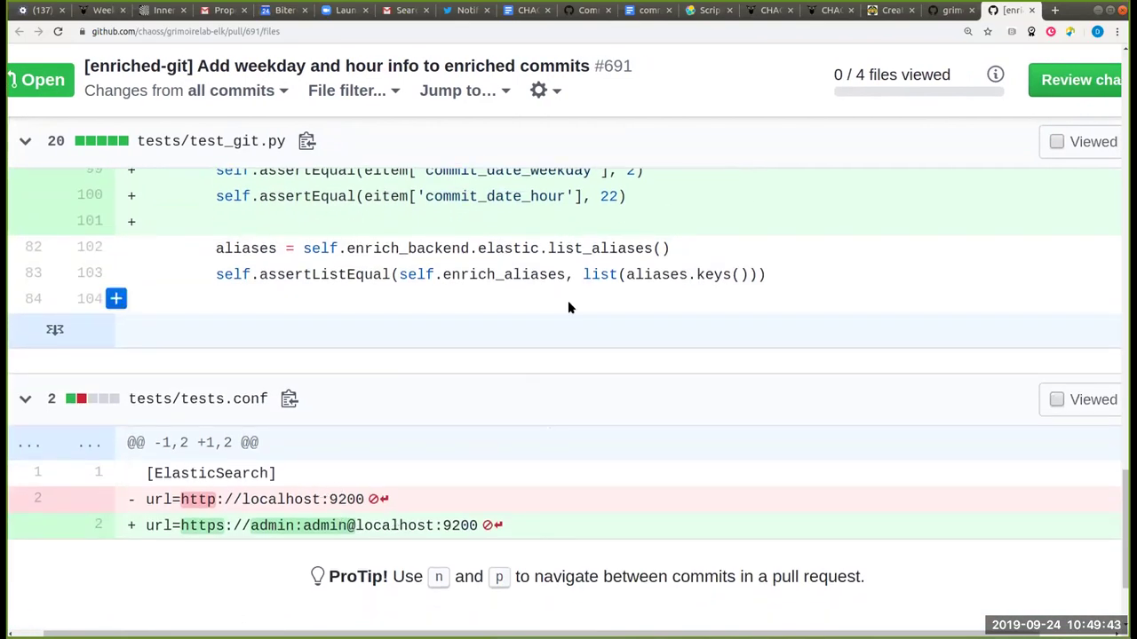
pyautogui.scroll(1, 569, 306)
pyautogui.scroll(3, 569, 308)
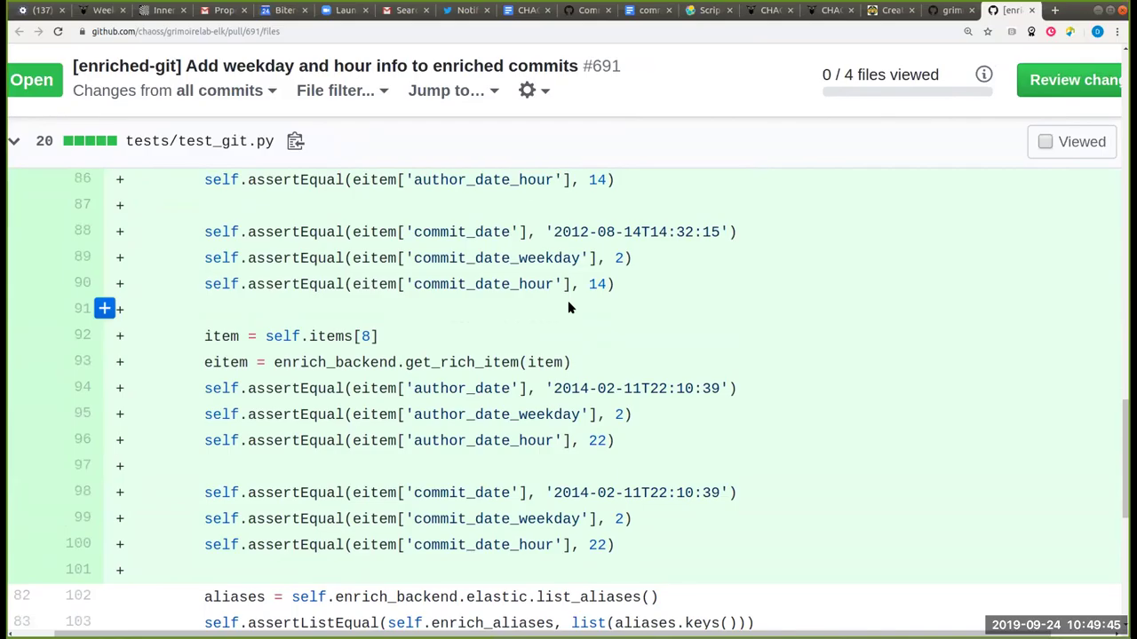
pyautogui.hscroll(-1, 568, 309)
pyautogui.scroll(-1, 569, 306)
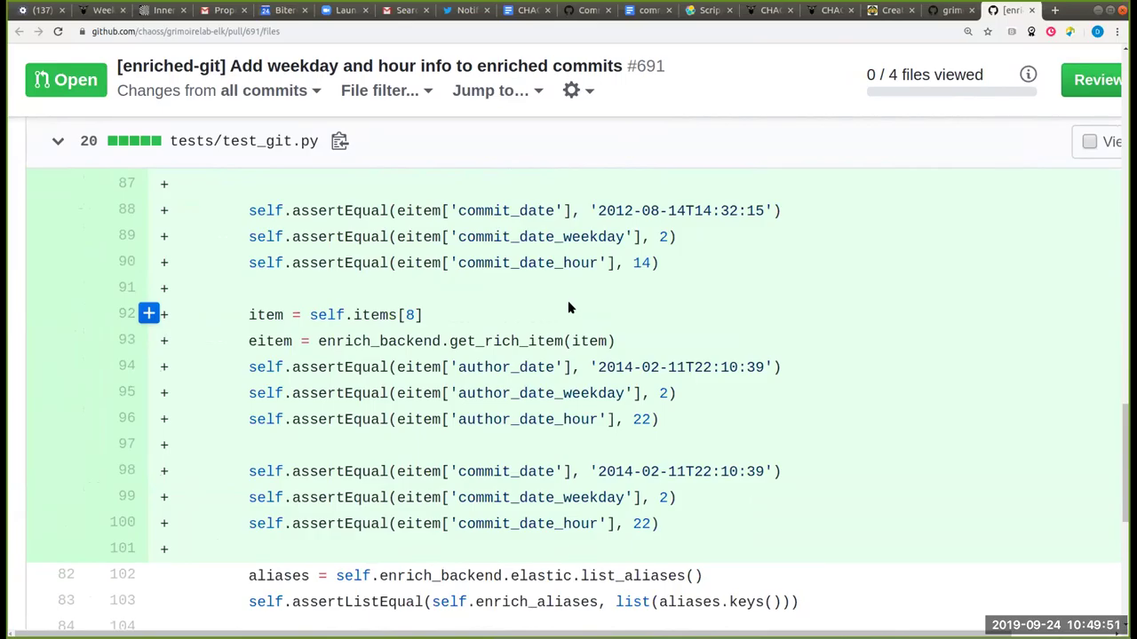
pyautogui.scroll(2, 568, 307)
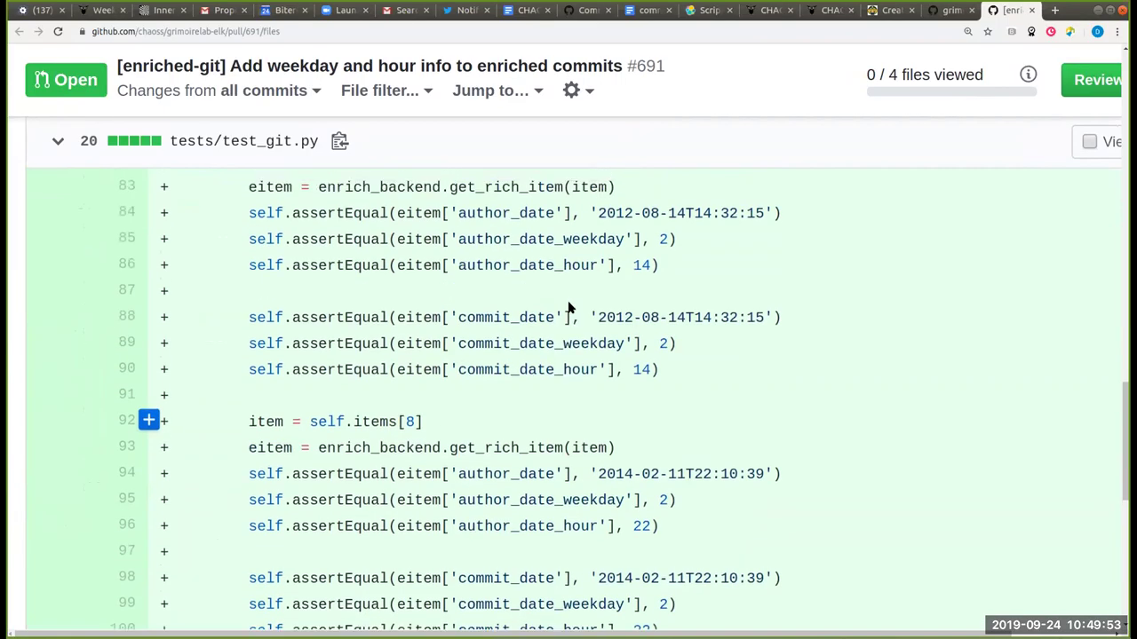
pyautogui.scroll(3, 567, 301)
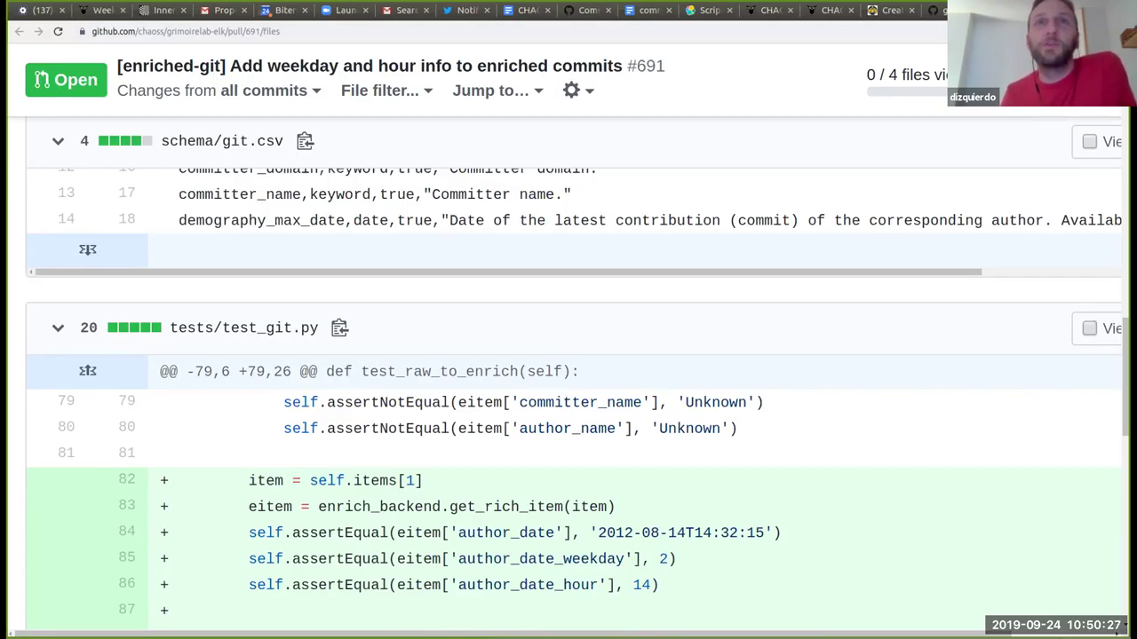
pyautogui.hotkey('ctrl', 'Tab')
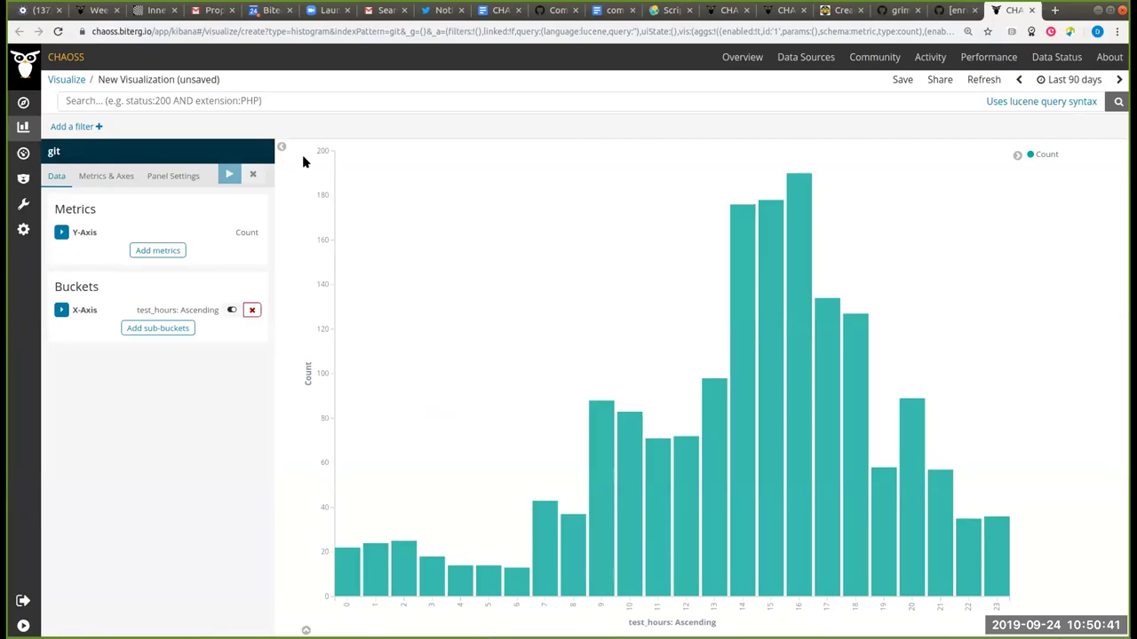
# Step: Review the X-axis bucket (Terms on test_hours, size 24) and peek at the Y-axis metric panel
pyautogui.click(61, 310)
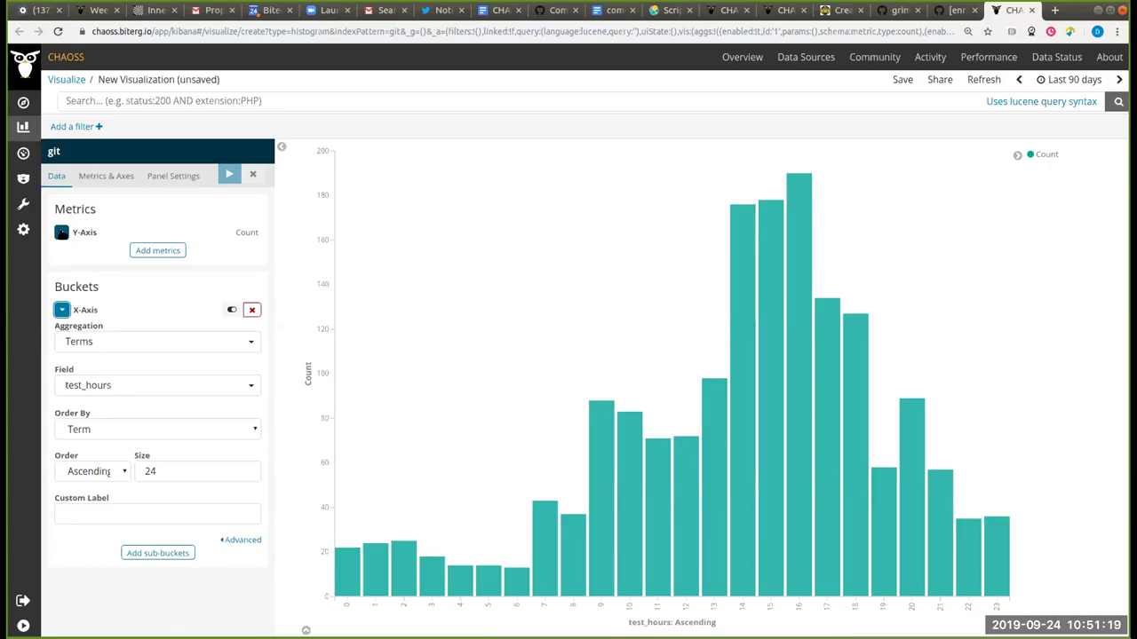
pyautogui.click(61, 232)
pyautogui.click(61, 232)
pyautogui.click(61, 310)
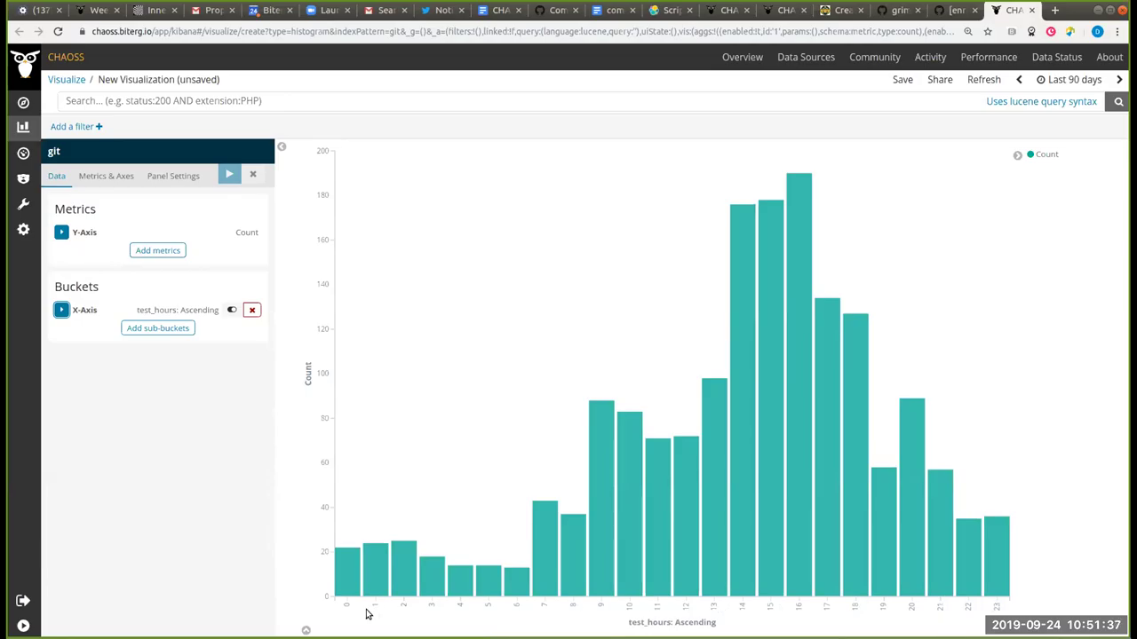
# Step: Set the Y-axis metric to Unique Count of author_uuid and apply
pyautogui.click(62, 232)
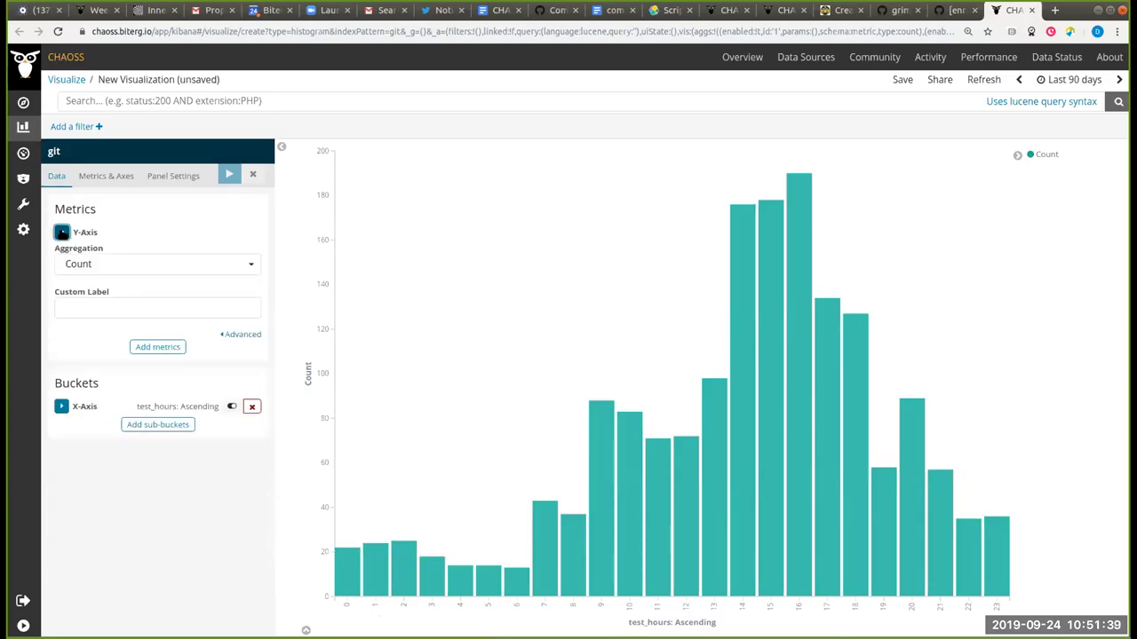
pyautogui.click(114, 267)
pyautogui.scroll(-1, 162, 349)
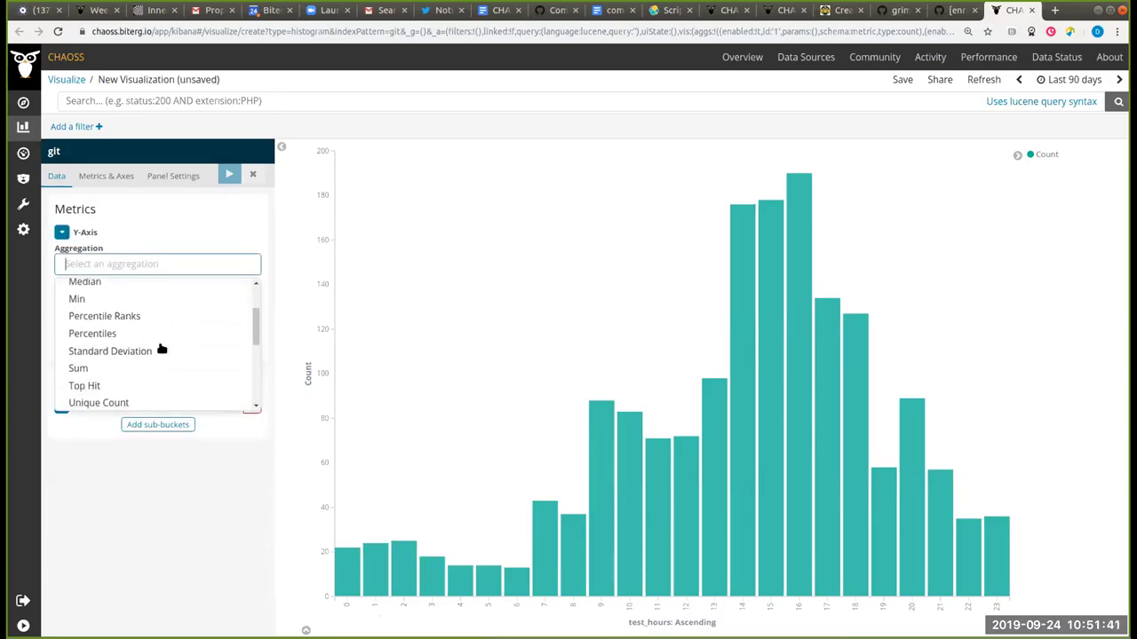
pyautogui.scroll(-1, 160, 348)
pyautogui.click(138, 335)
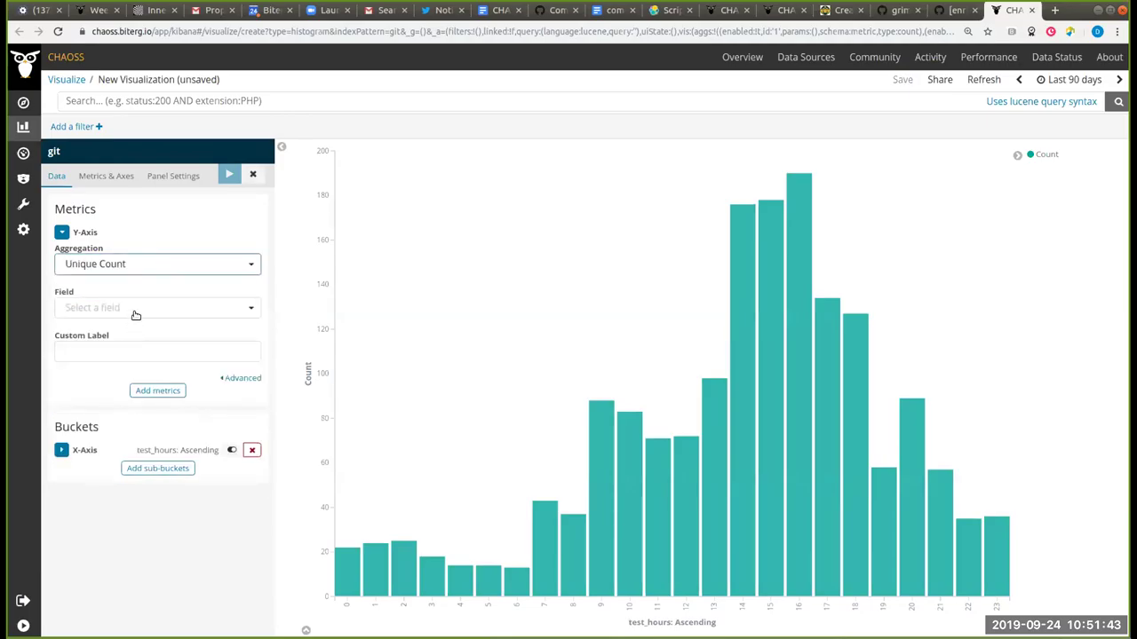
pyautogui.click(135, 310)
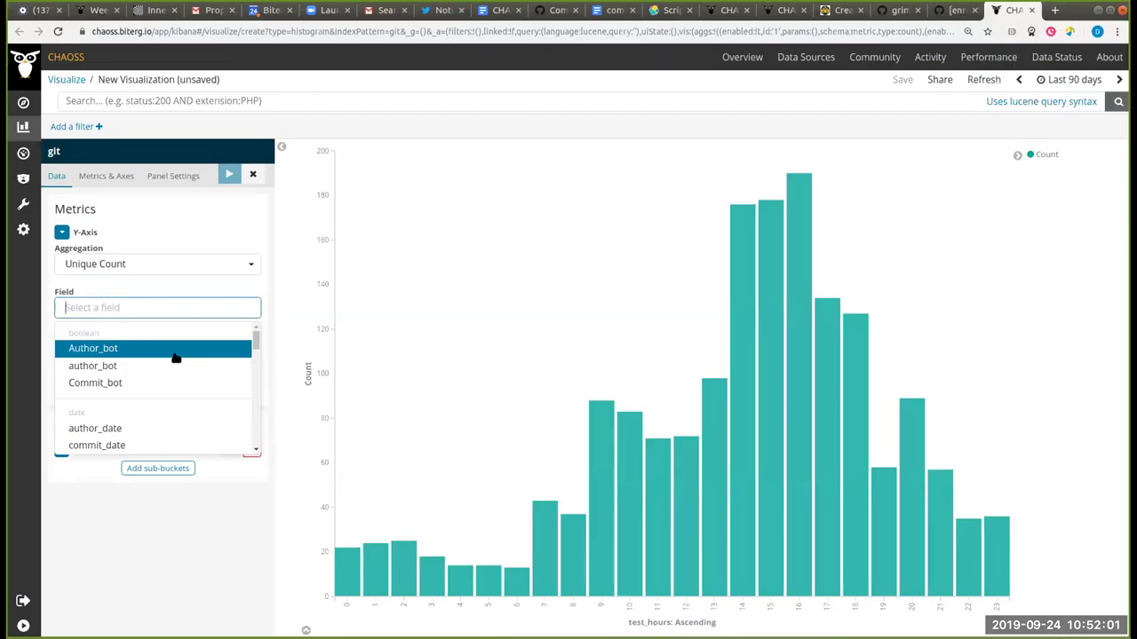
pyautogui.write('author_u')
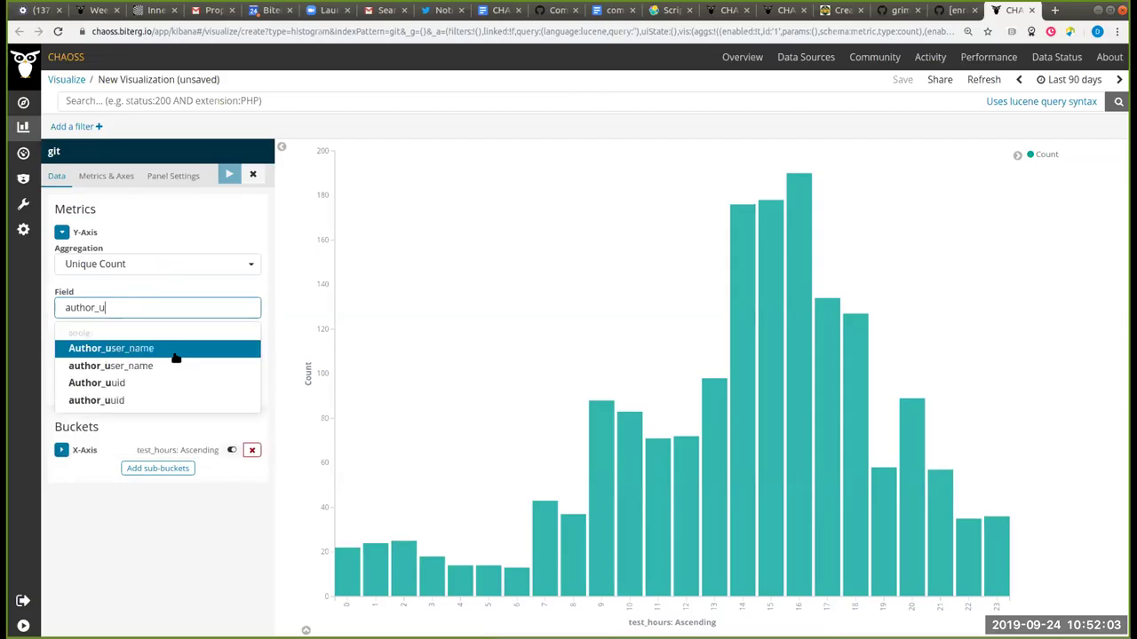
pyautogui.click(154, 400)
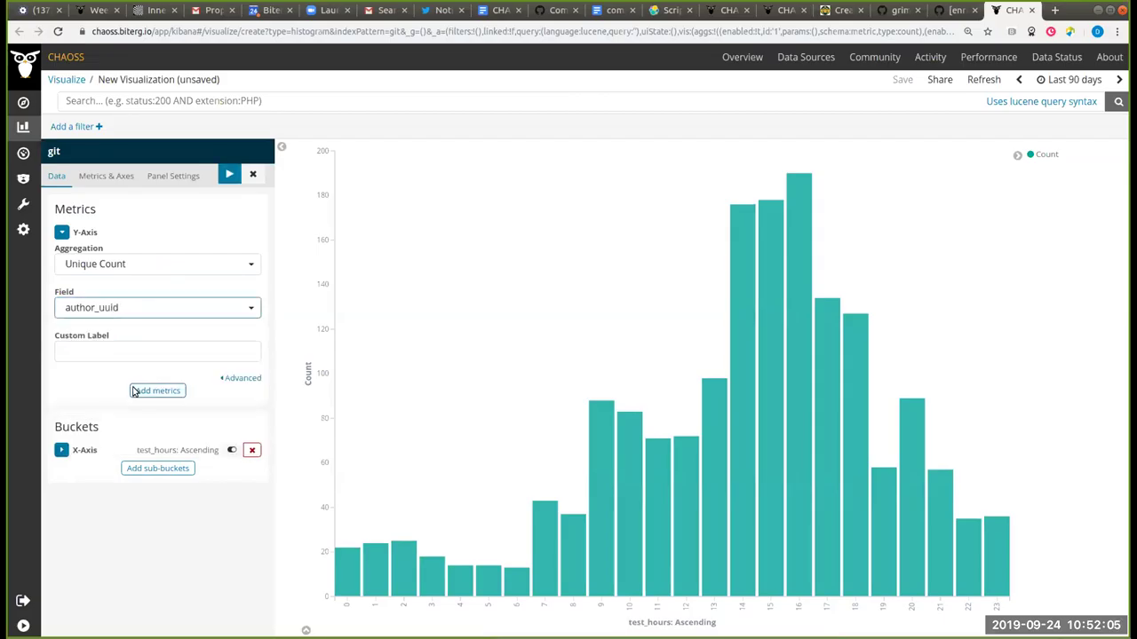
pyautogui.click(228, 173)
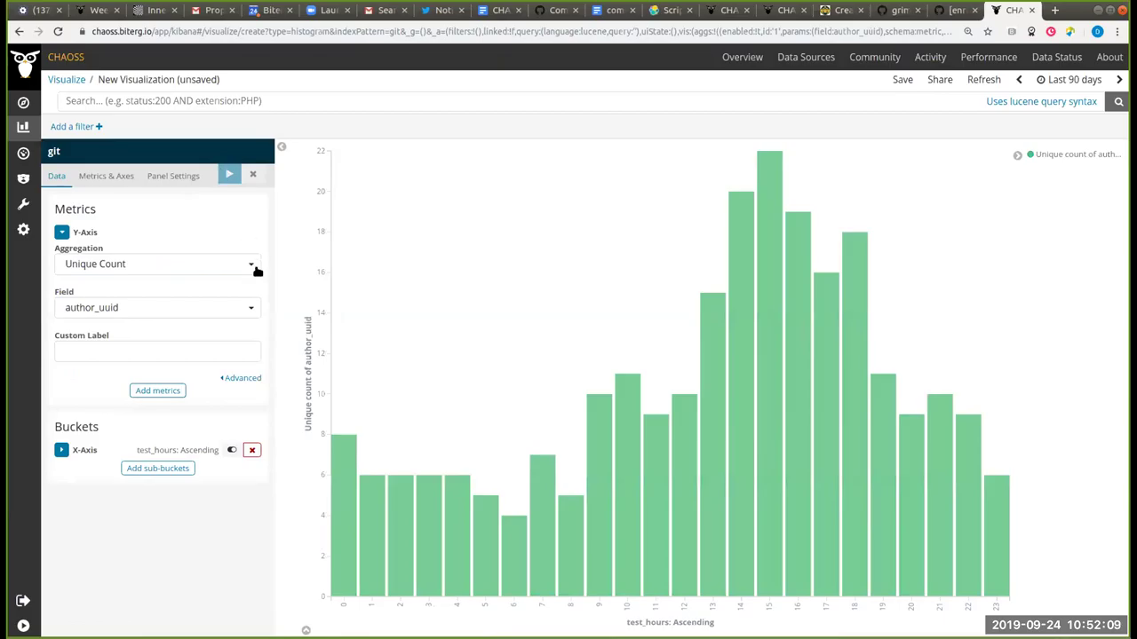
# Step: Switch the Unique Count field to hash and apply again
pyautogui.click(159, 307)
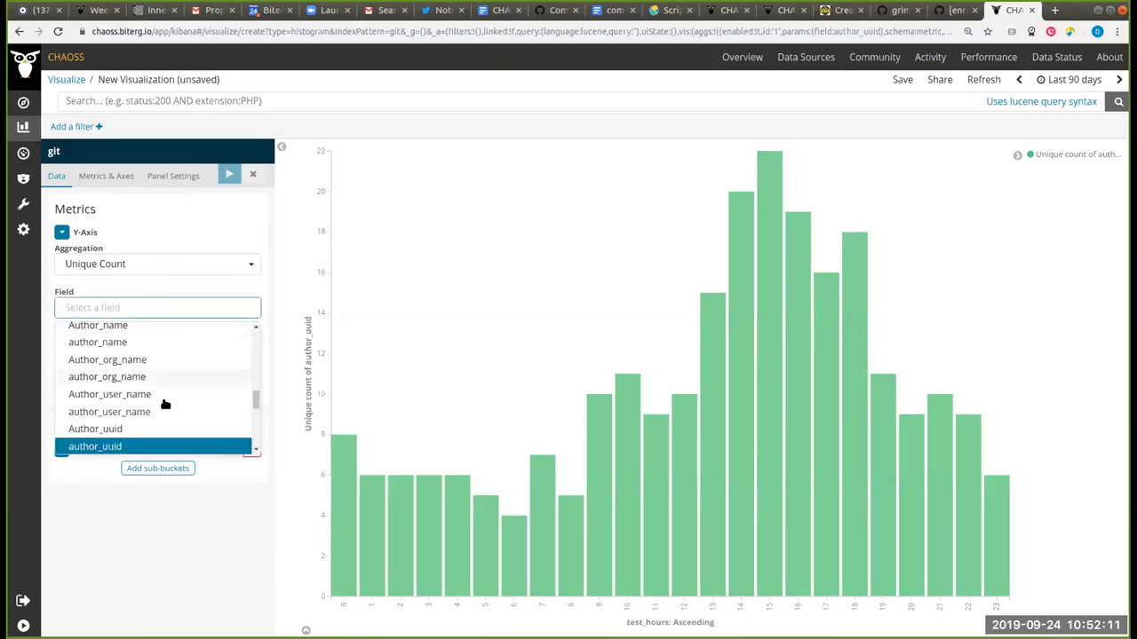
pyautogui.scroll(1, 163, 403)
pyautogui.scroll(-2, 163, 405)
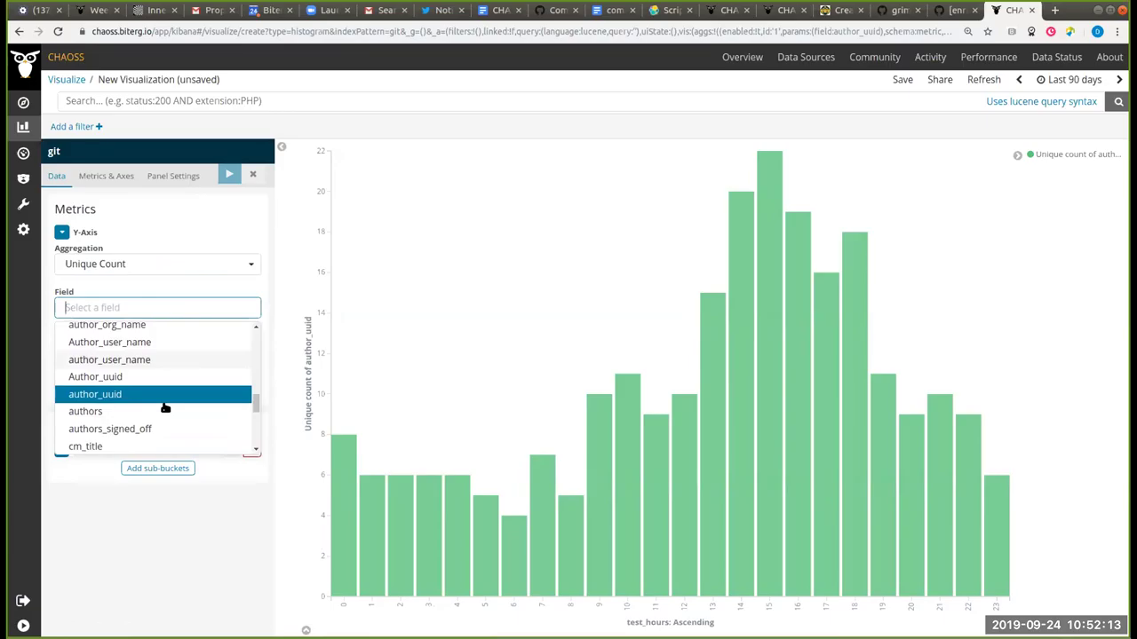
pyautogui.write('hash')
pyautogui.click(128, 350)
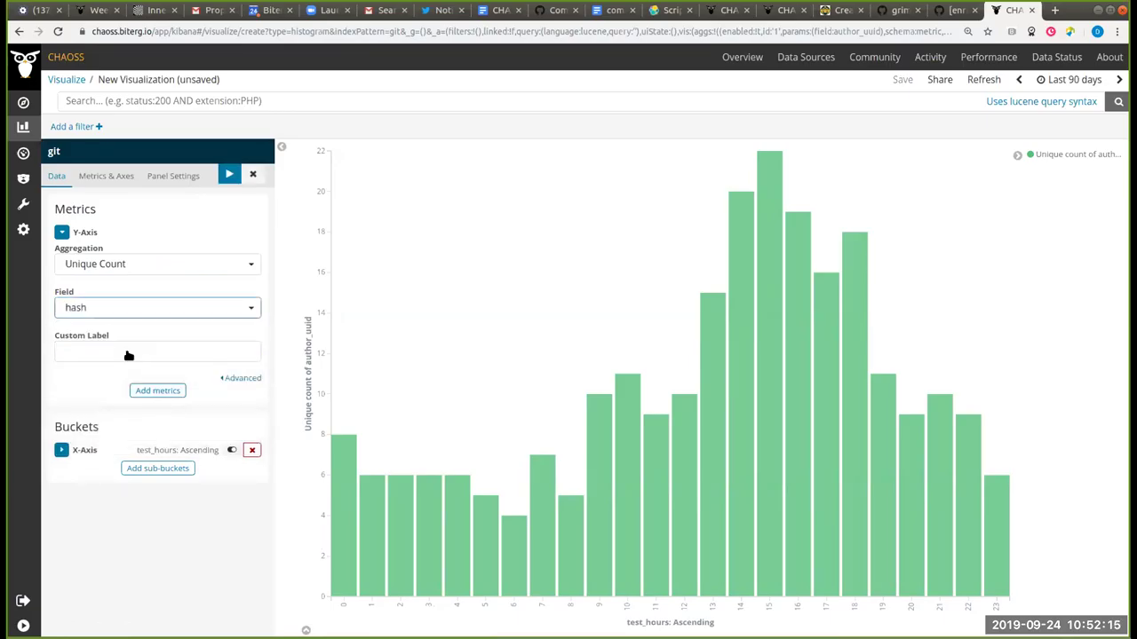
pyautogui.click(230, 174)
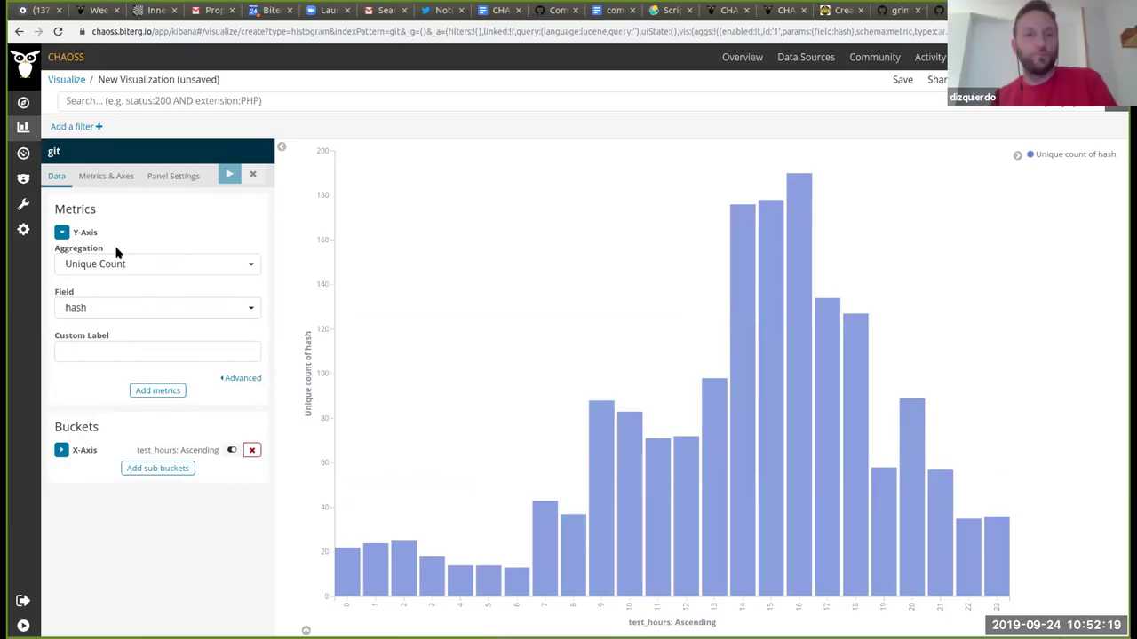
# Step: Collapse the Y-axis metric panel and read the hourly bar values
pyautogui.click(61, 233)
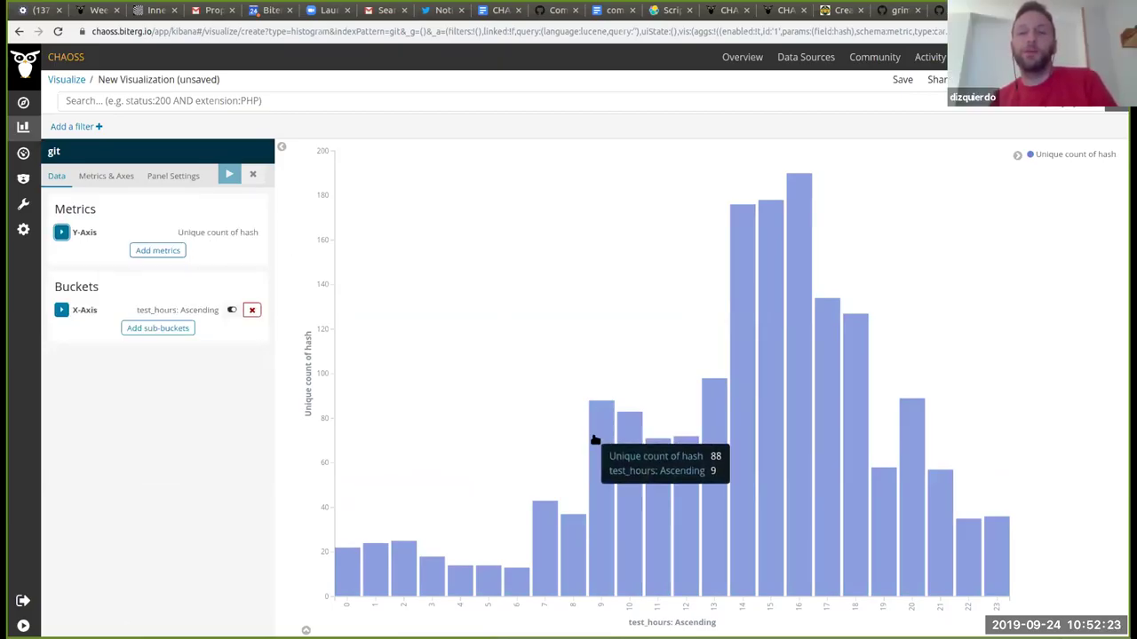
pyautogui.moveTo(658, 453)
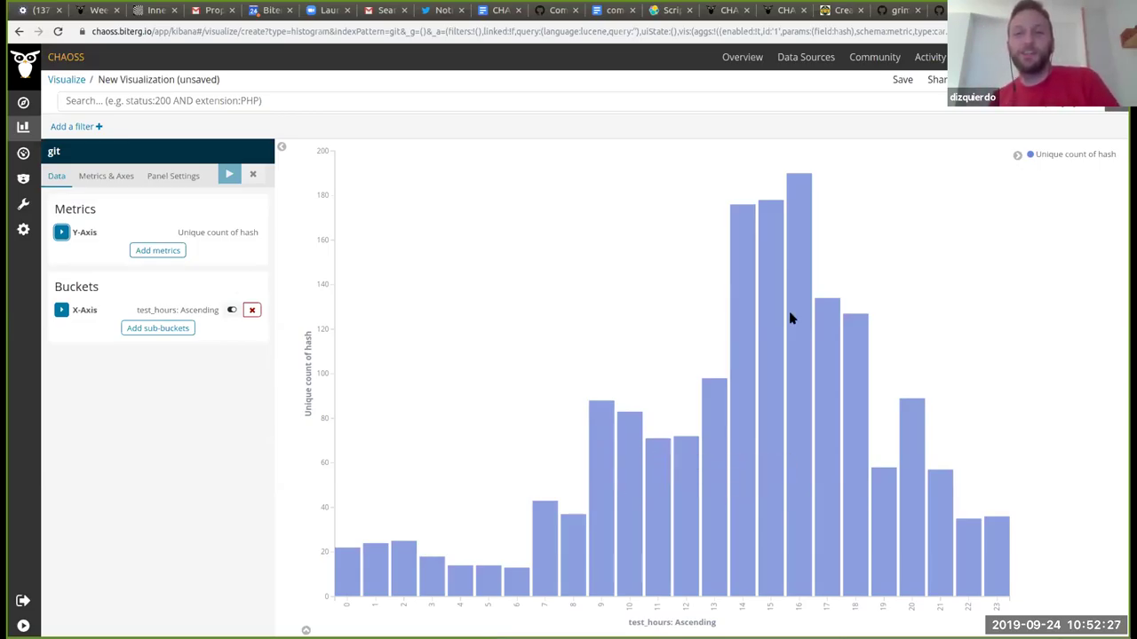
pyautogui.moveTo(599, 421)
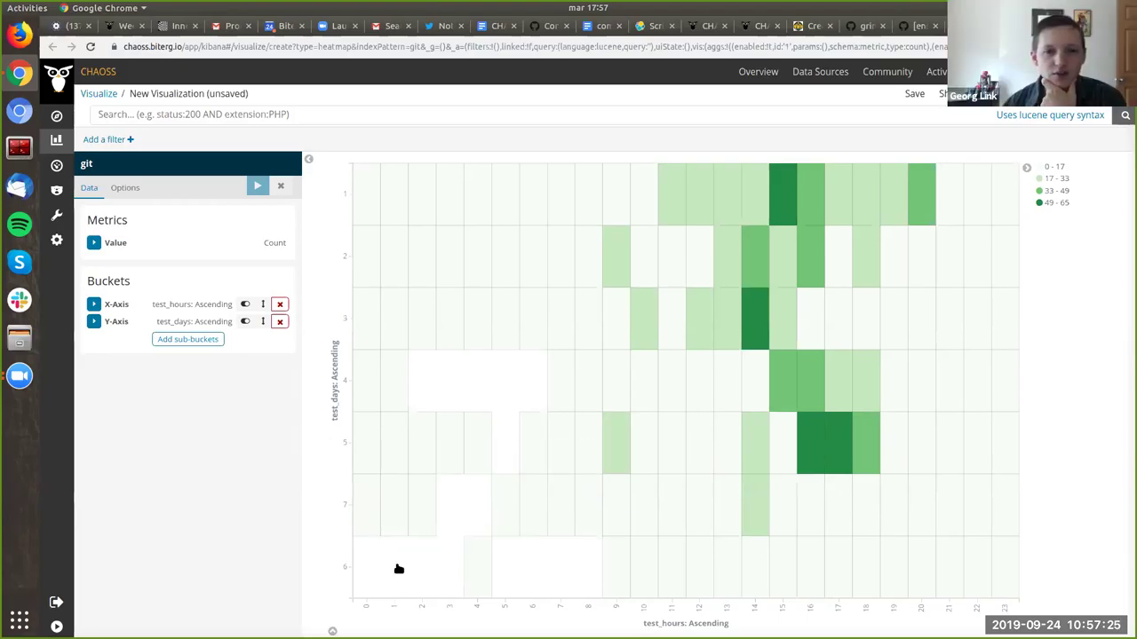
# Step: Expand the X-axis bucket and keep test_hours ordered by Term
pyautogui.click(93, 304)
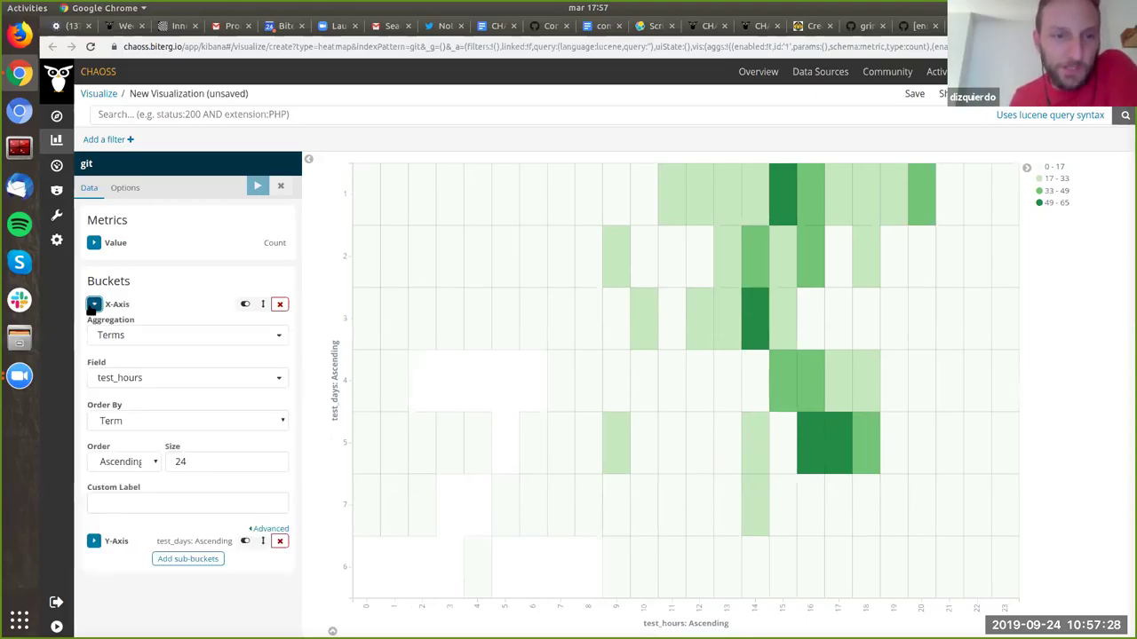
pyautogui.click(156, 422)
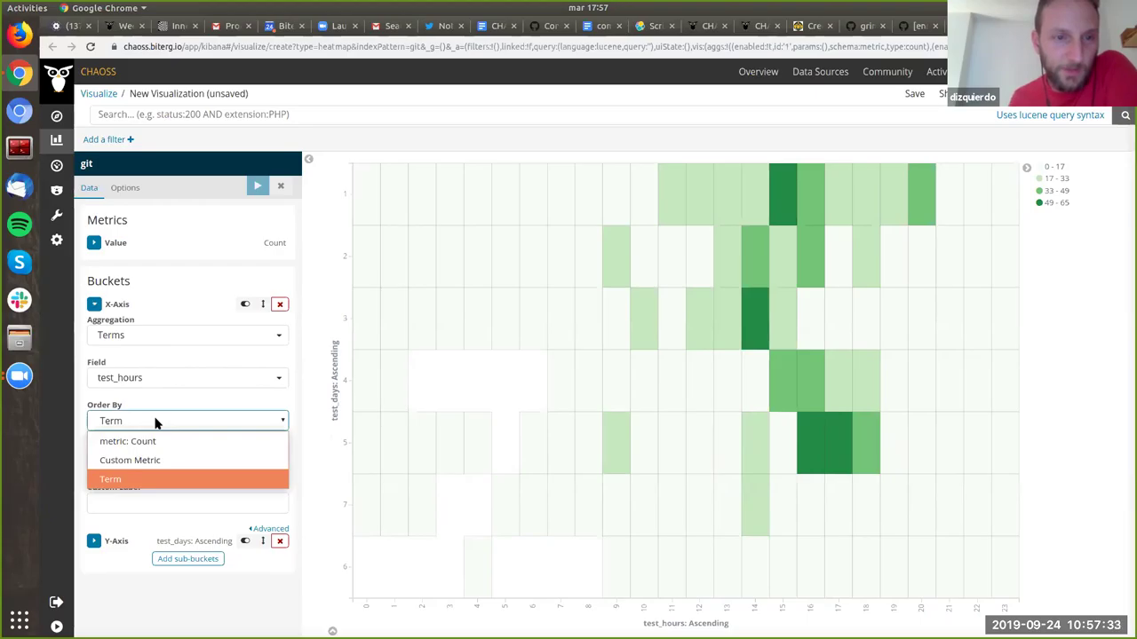
pyautogui.click(156, 424)
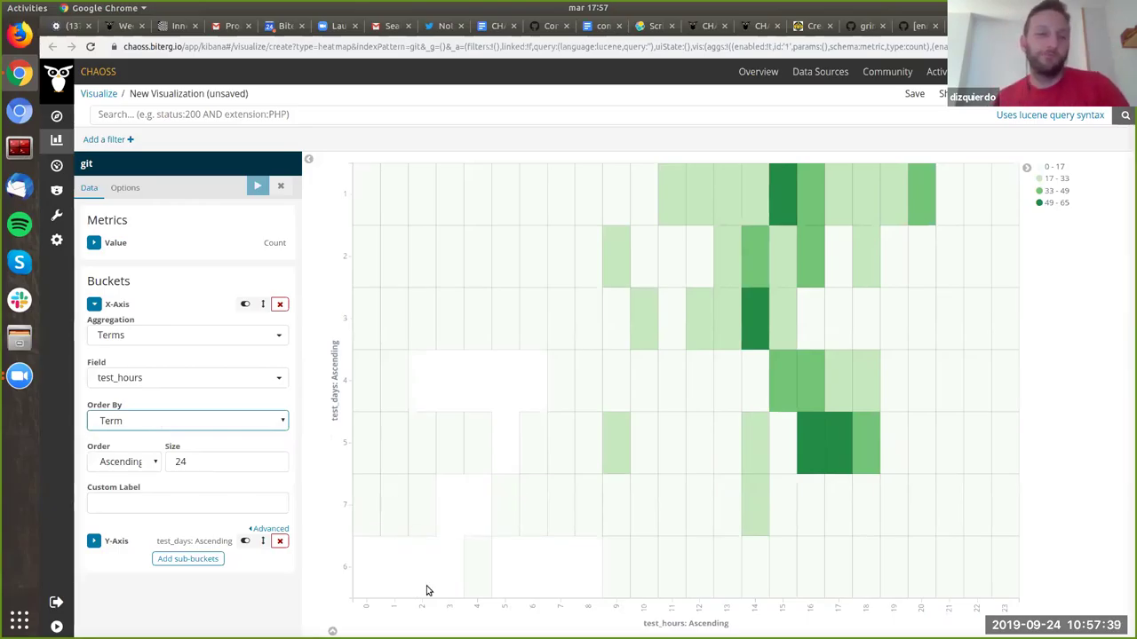
pyautogui.click(214, 450)
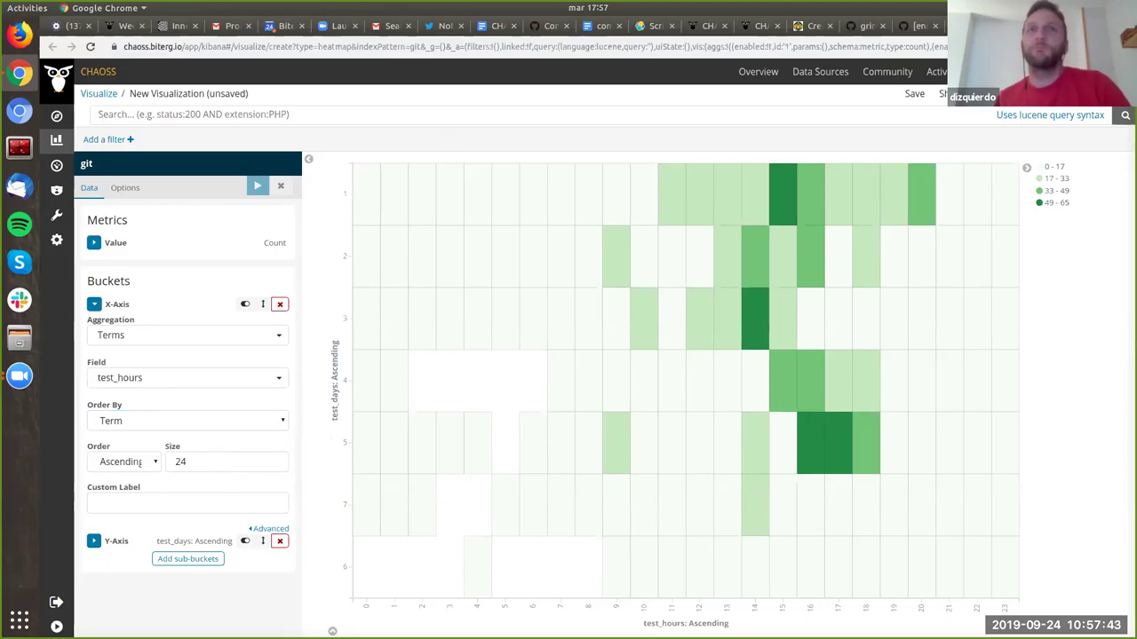